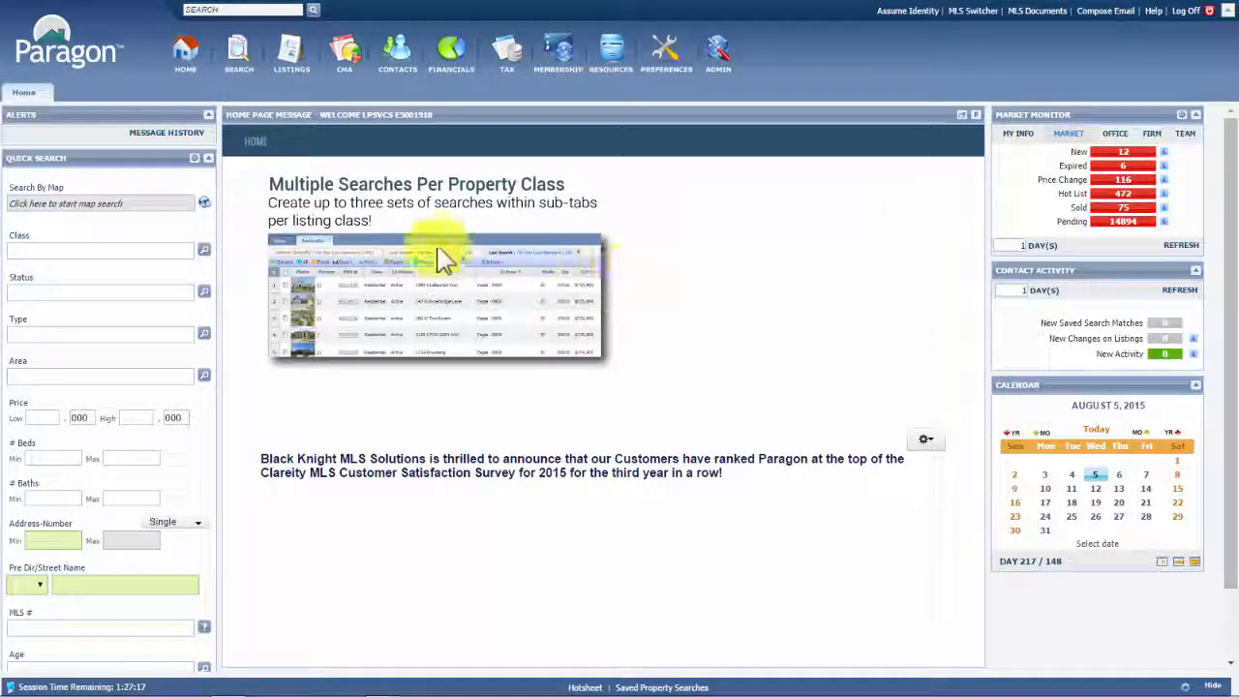
Drop open the Search menu in the top navigation bar to show search classes
{"action": "mouse_move", "coordinate": [235, 55]}
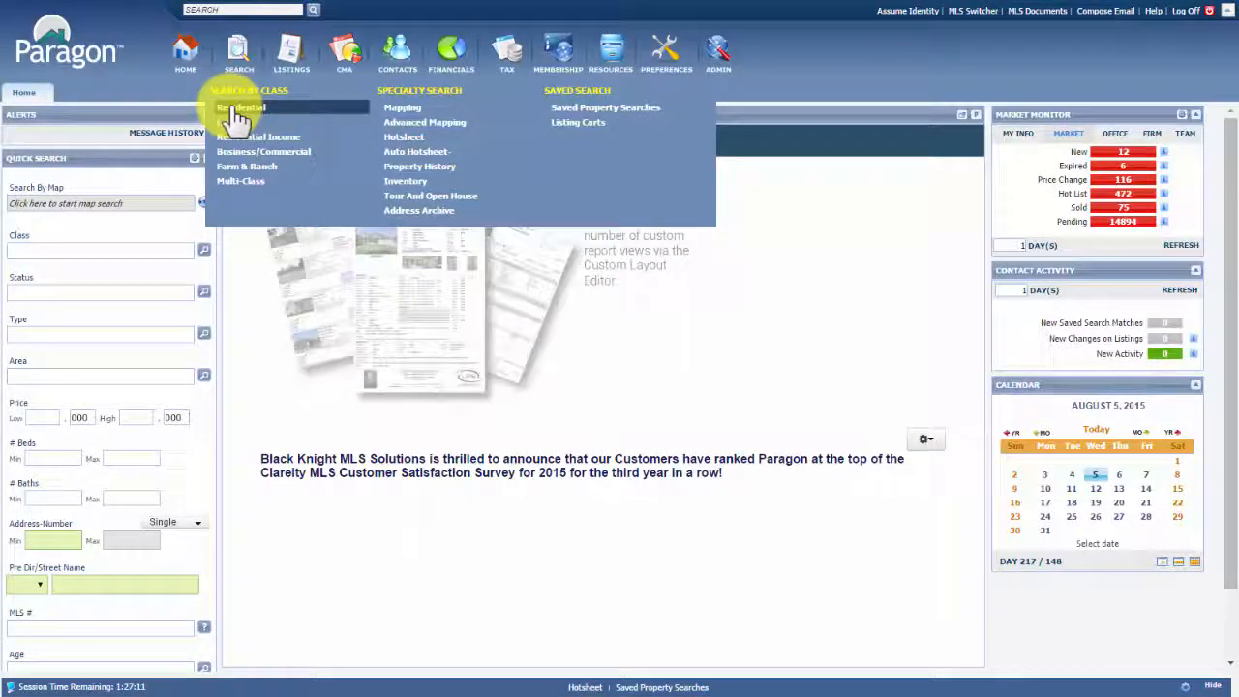
Start a Residential search and look over its empty criteria form, down to the Parcel # field
{"action": "left_click", "coordinate": [237, 109]}
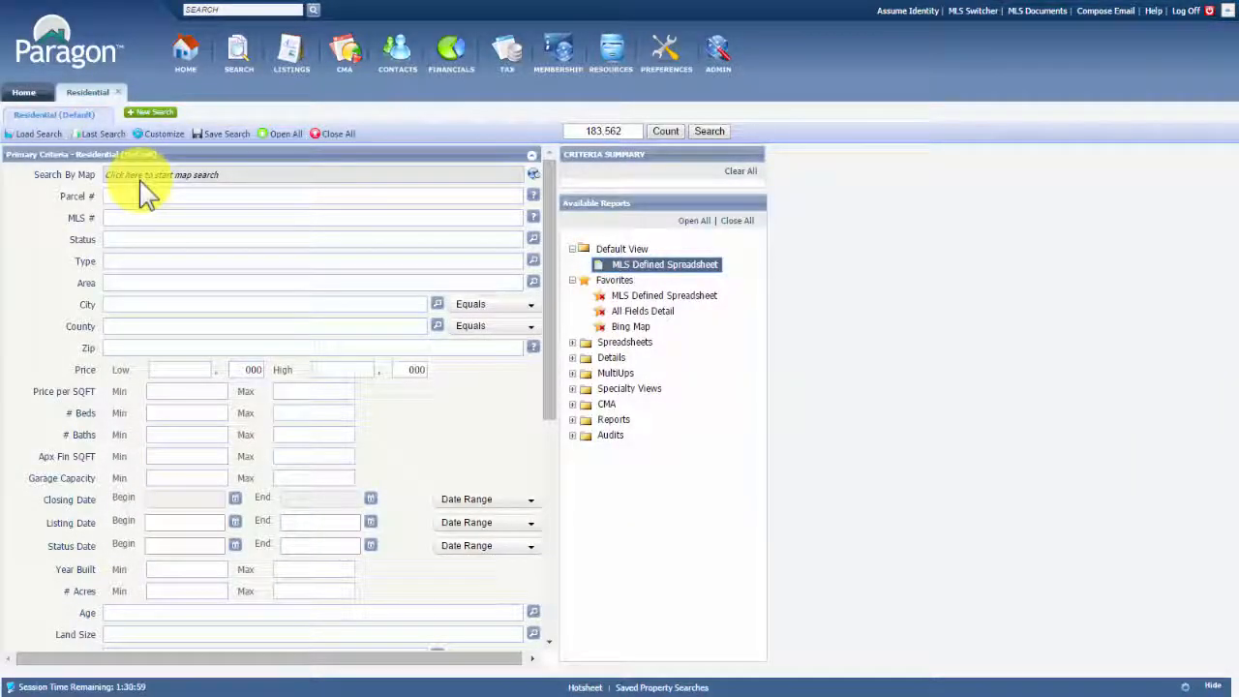
{"action": "scroll", "coordinate": [156, 328], "scroll_direction": "down", "scroll_amount": 8}
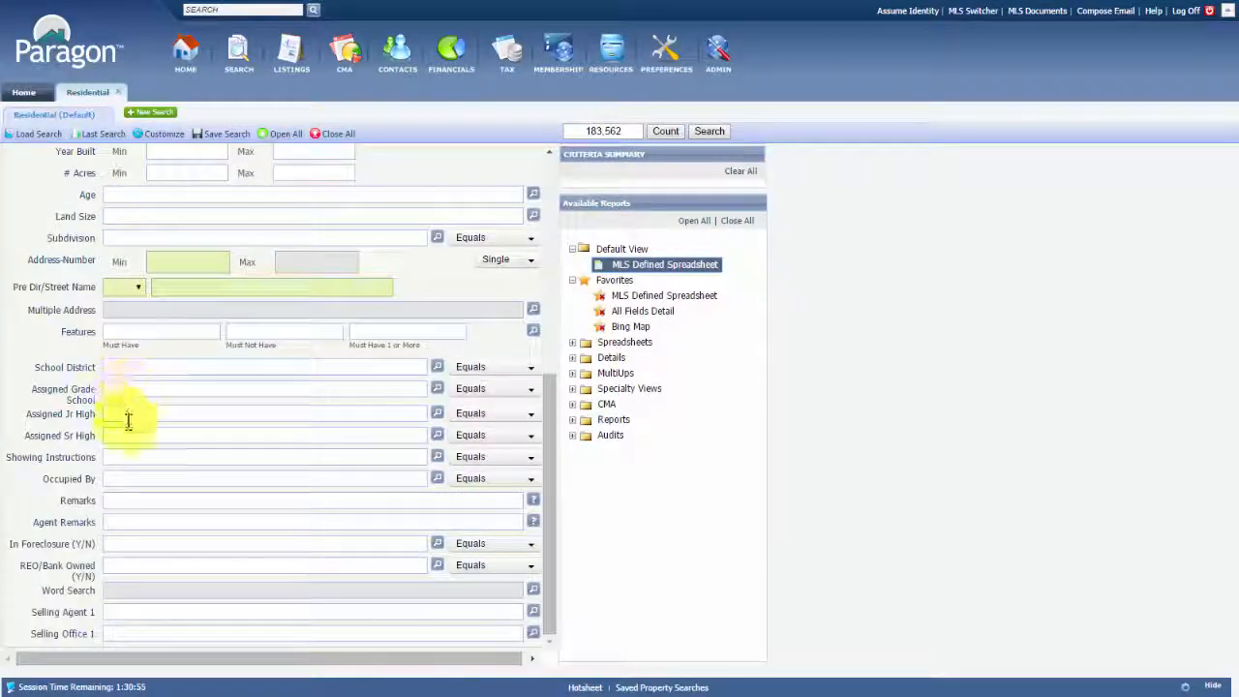
{"action": "scroll", "coordinate": [125, 441], "scroll_direction": "up", "scroll_amount": 8}
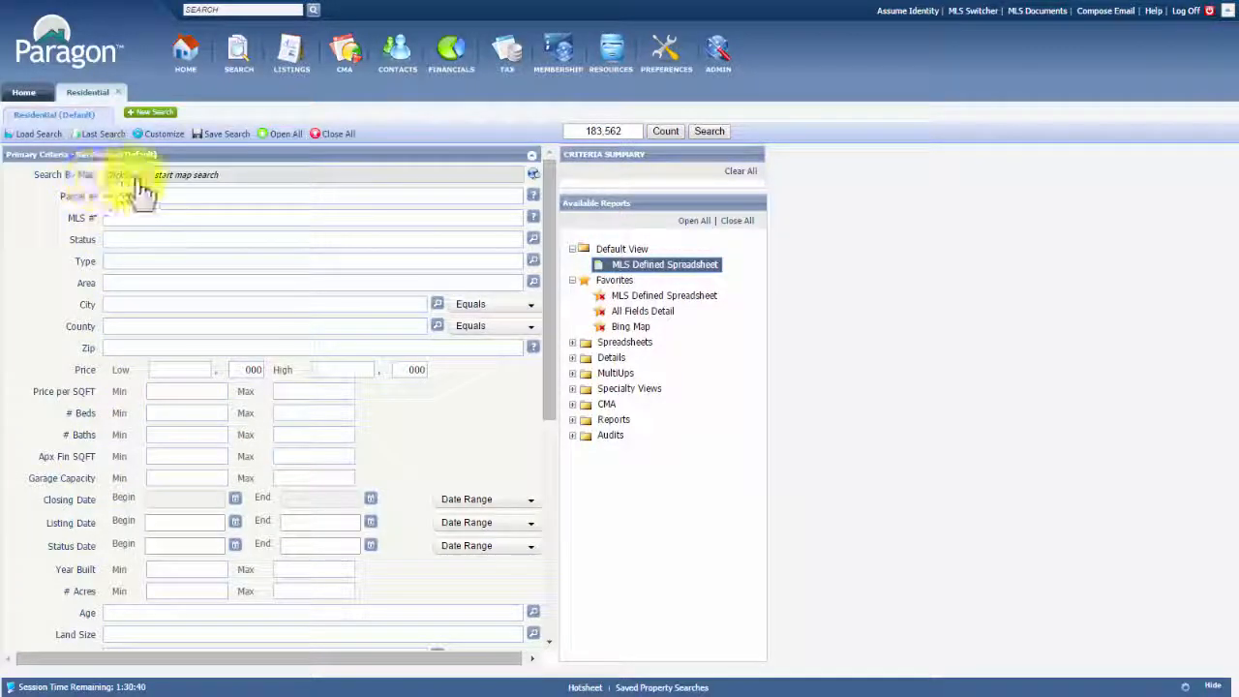
{"action": "left_click", "coordinate": [236, 194]}
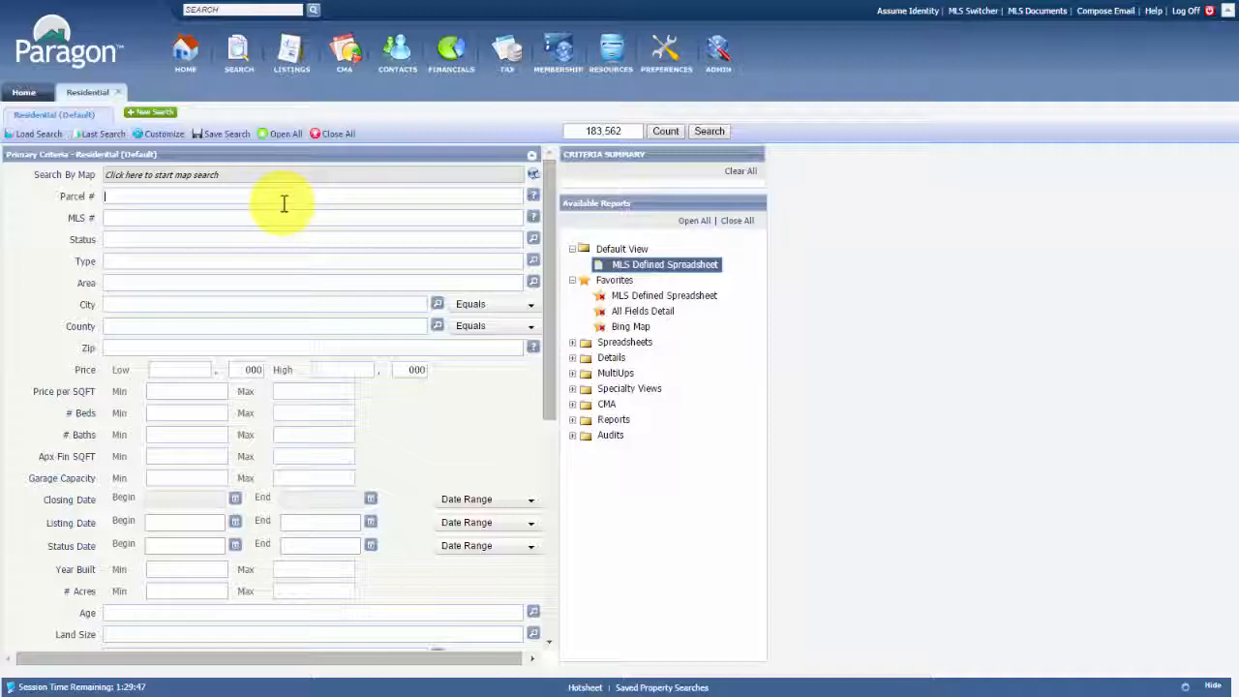
{"action": "scroll", "coordinate": [404, 416], "scroll_direction": "down", "scroll_amount": 5}
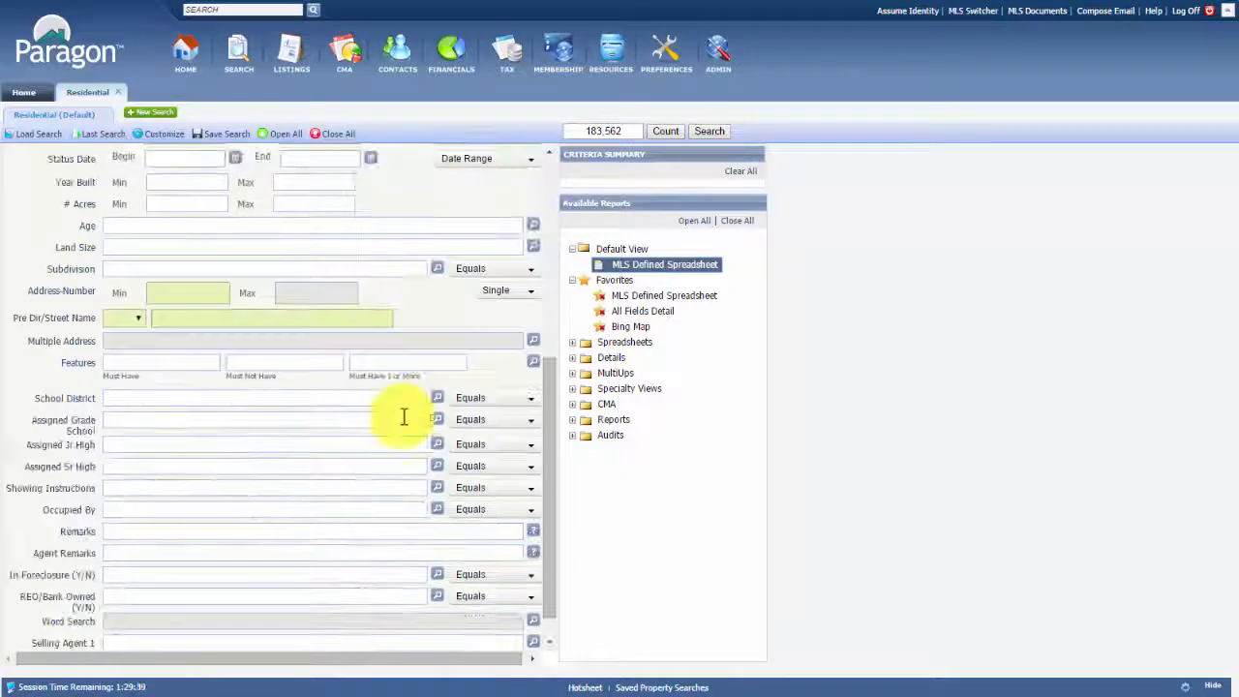
{"action": "scroll", "coordinate": [415, 474], "scroll_direction": "down", "scroll_amount": 1}
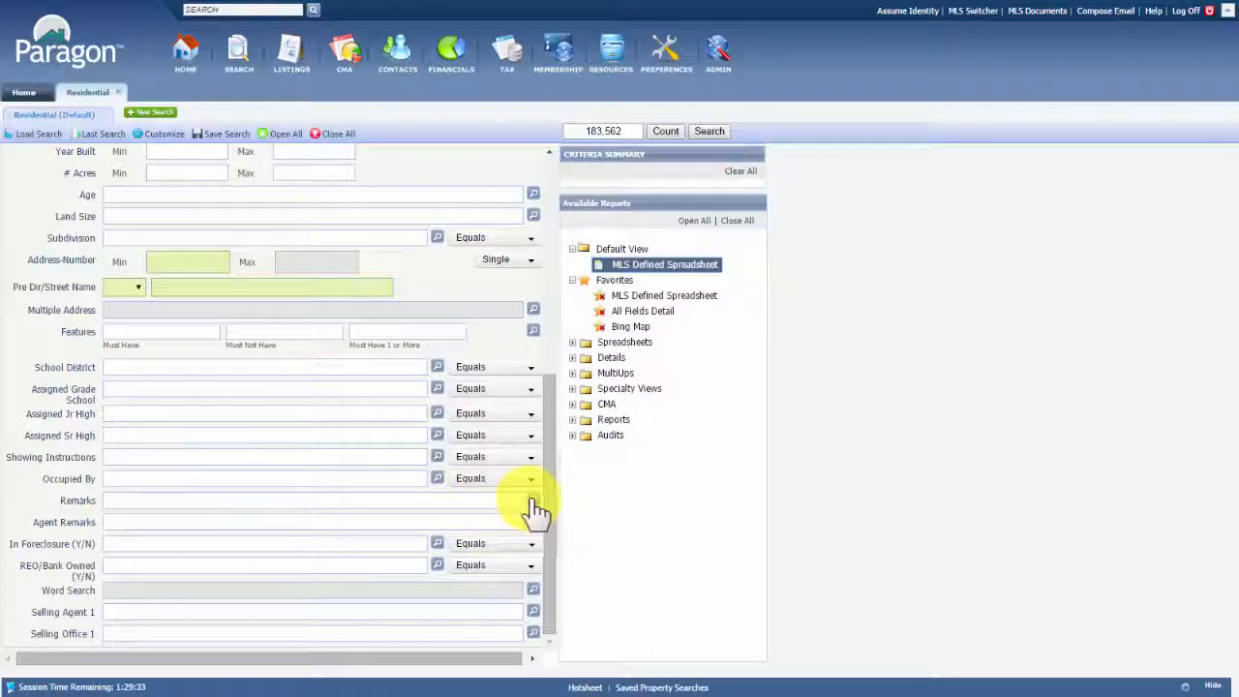
{"action": "mouse_move", "coordinate": [533, 503]}
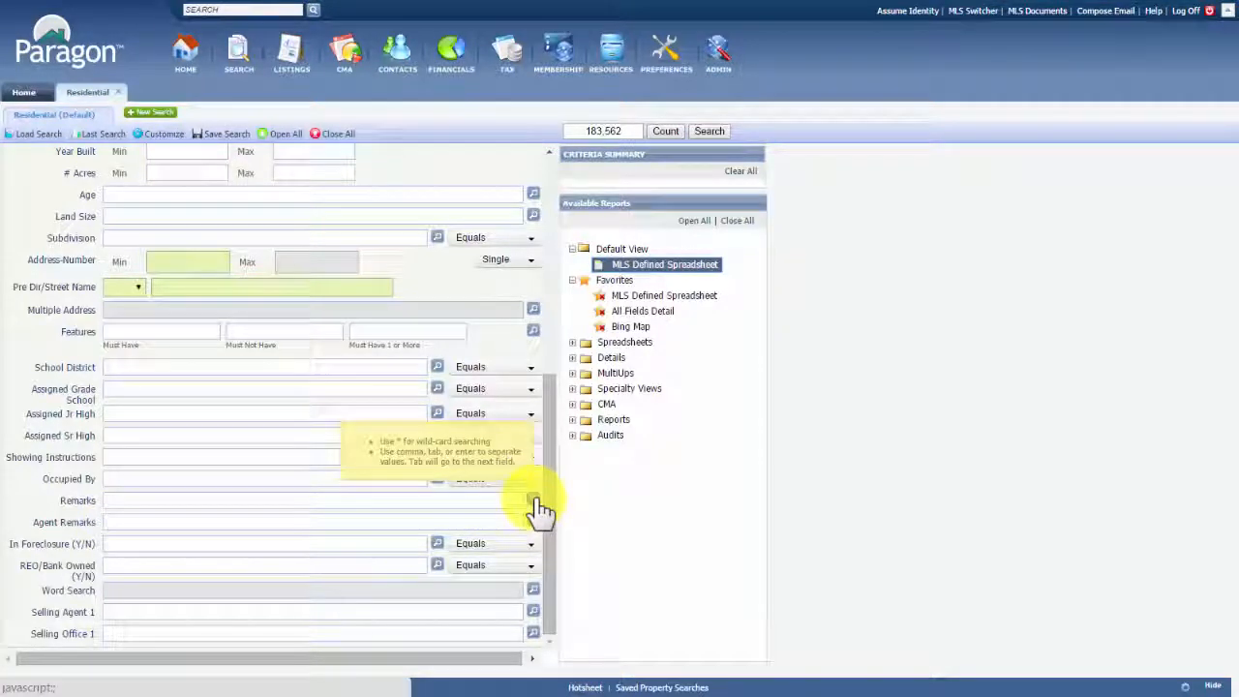
{"action": "left_click", "coordinate": [119, 508]}
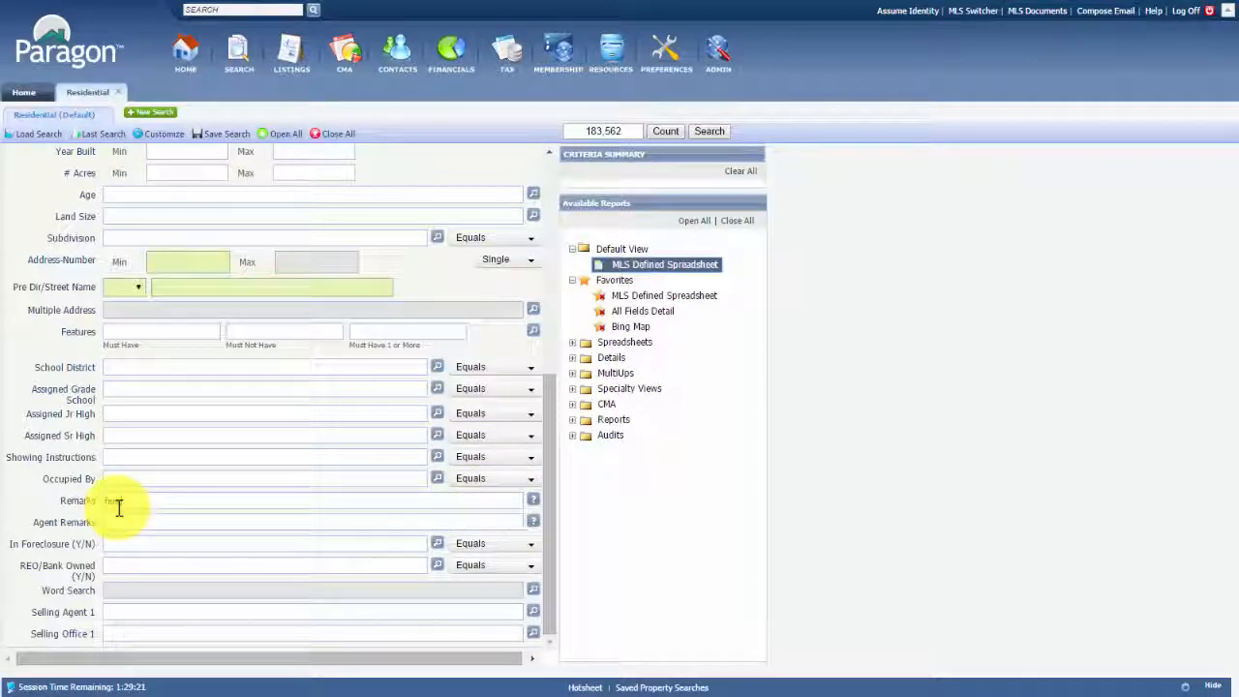
{"action": "type", "text": "fenc,"}
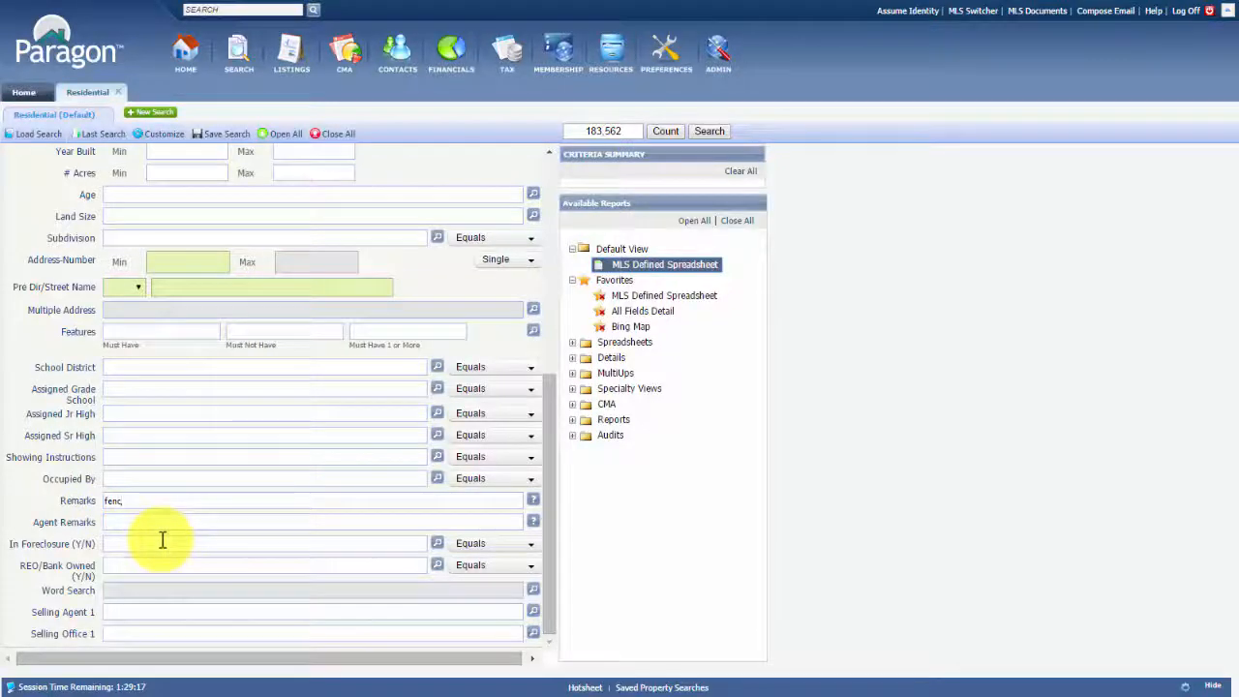
{"action": "key", "text": "Return"}
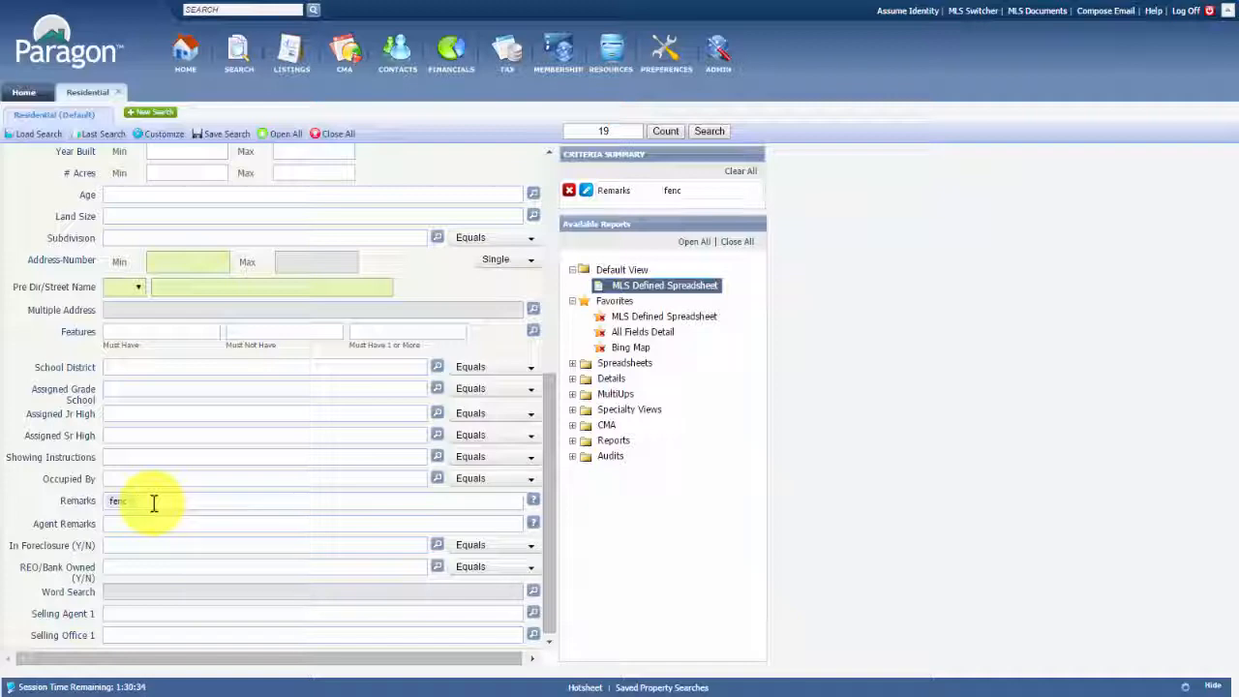
{"action": "key", "text": "BackSpace"}
{"action": "key", "text": "BackSpace"}
{"action": "key", "text": "BackSpace"}
{"action": "key", "text": "BackSpace"}
{"action": "scroll", "coordinate": [155, 499], "scroll_direction": "up", "scroll_amount": 5}
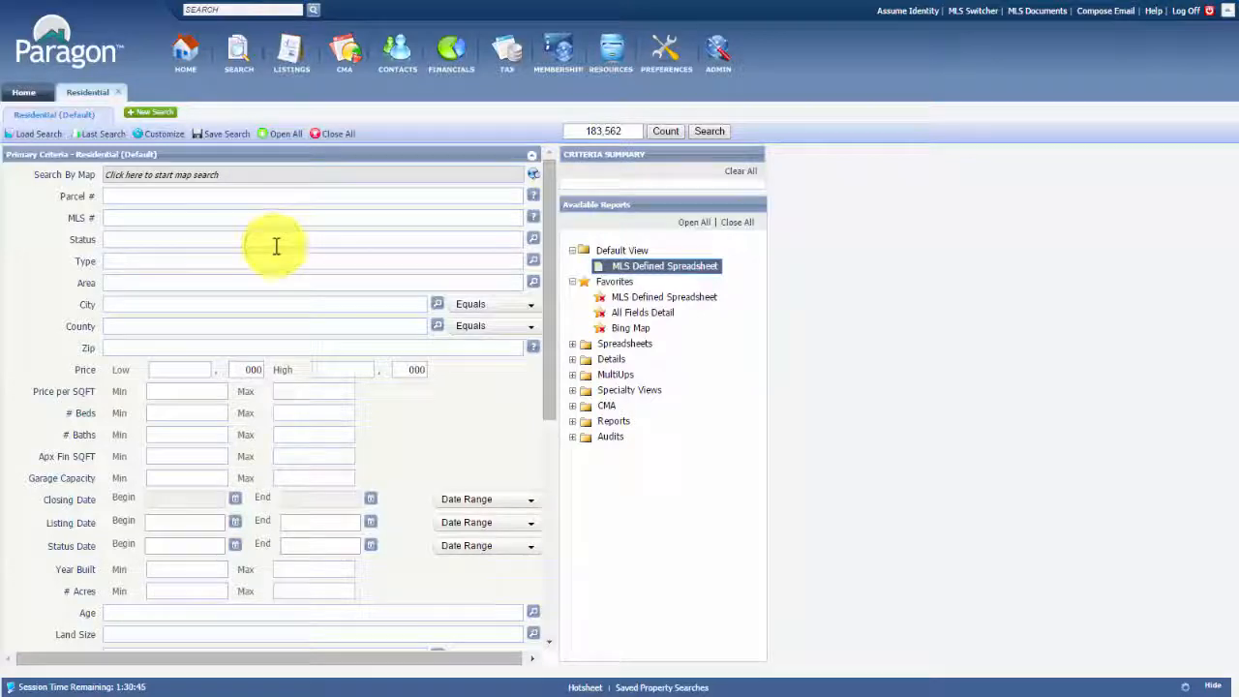
Open the Status lookup dialog listing the Active, Sold, Pending and Expired codes
{"action": "left_click", "coordinate": [277, 246]}
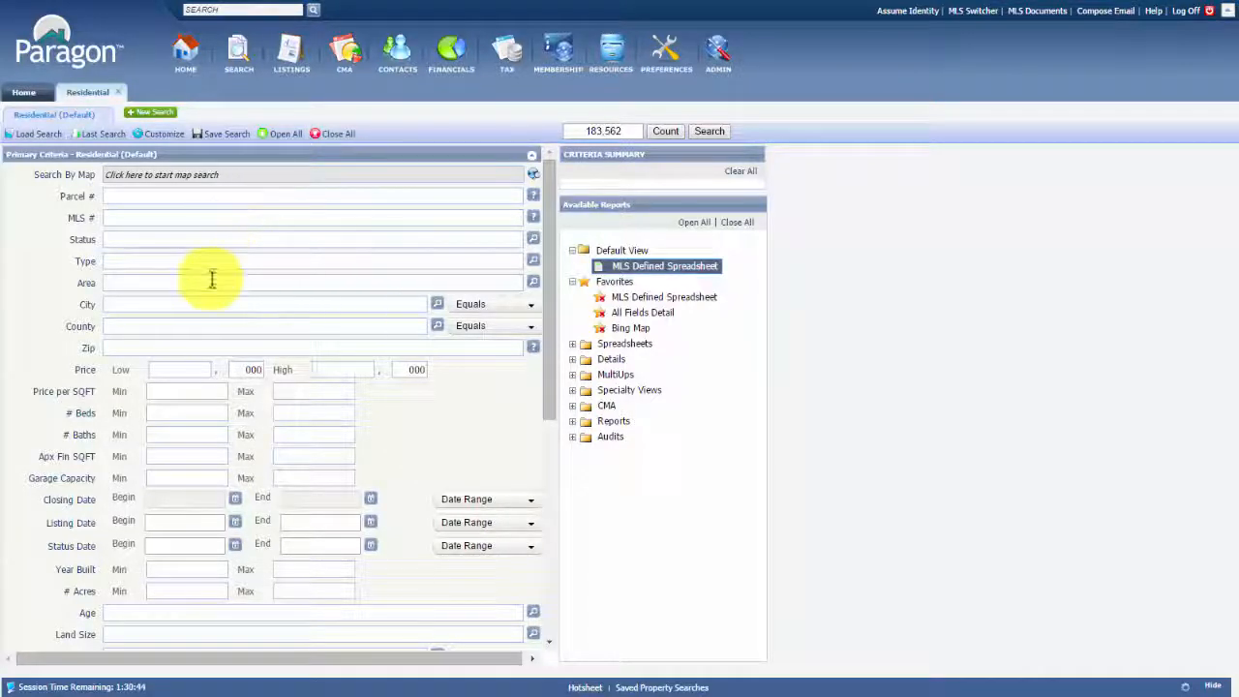
{"action": "left_click", "coordinate": [145, 326]}
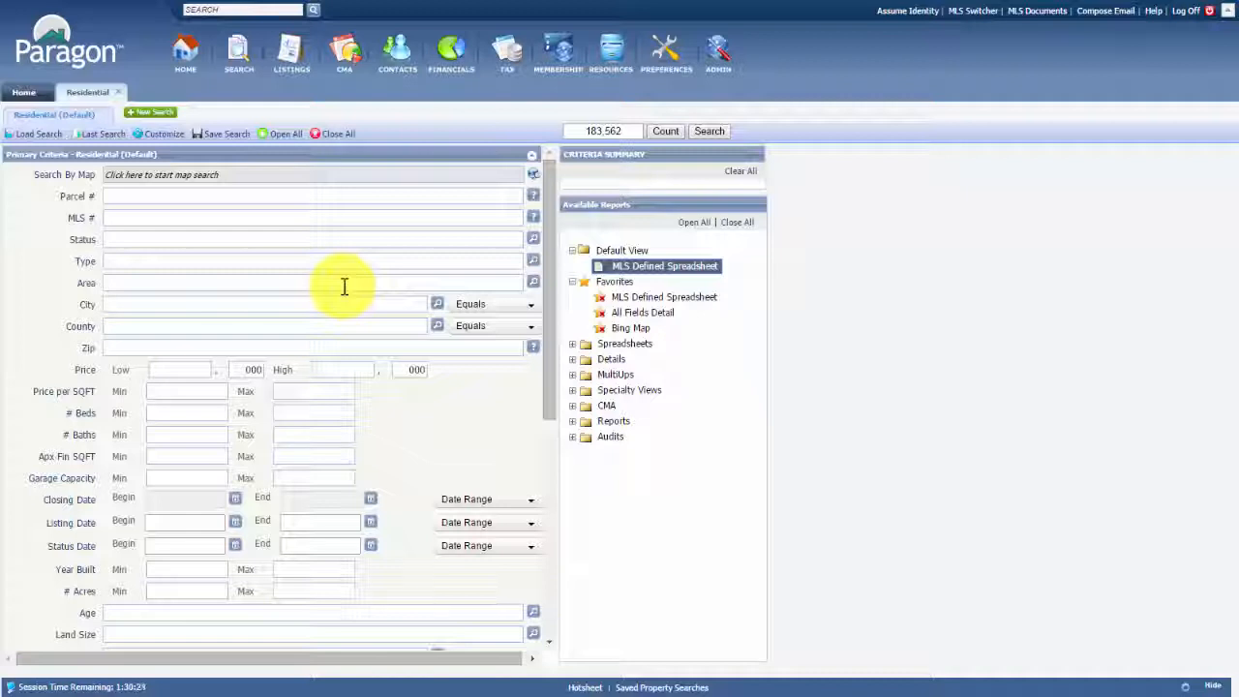
{"action": "left_click", "coordinate": [319, 239]}
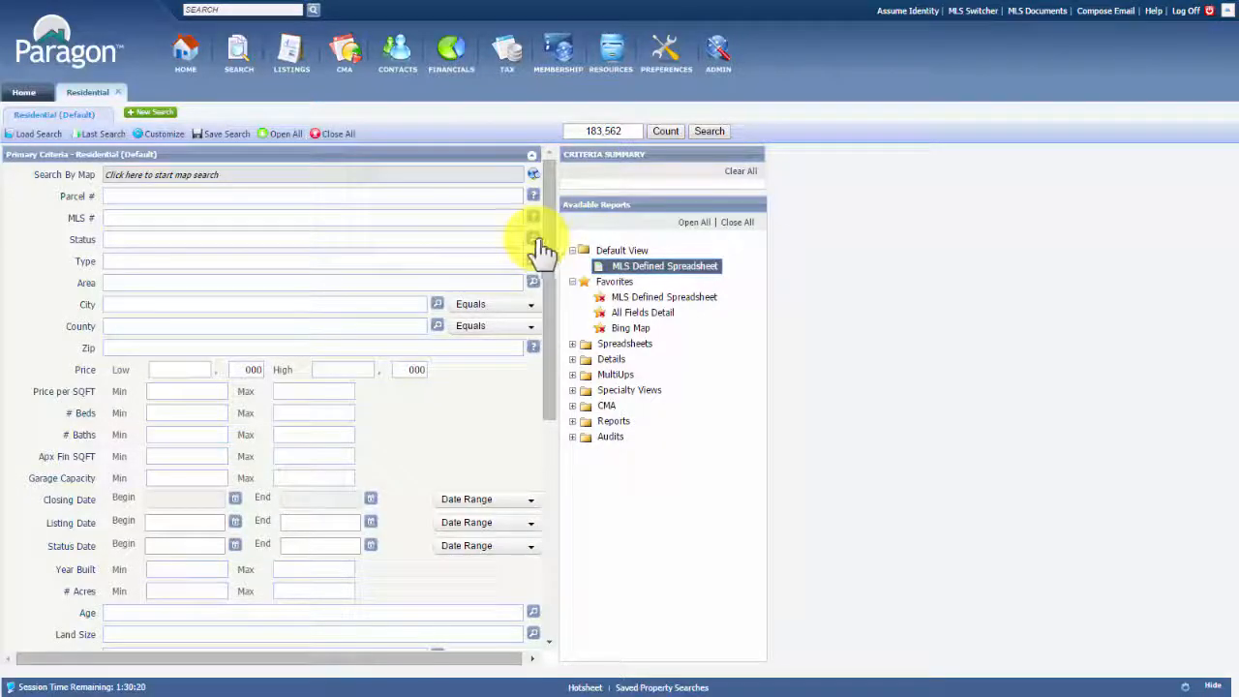
{"action": "left_click", "coordinate": [540, 249]}
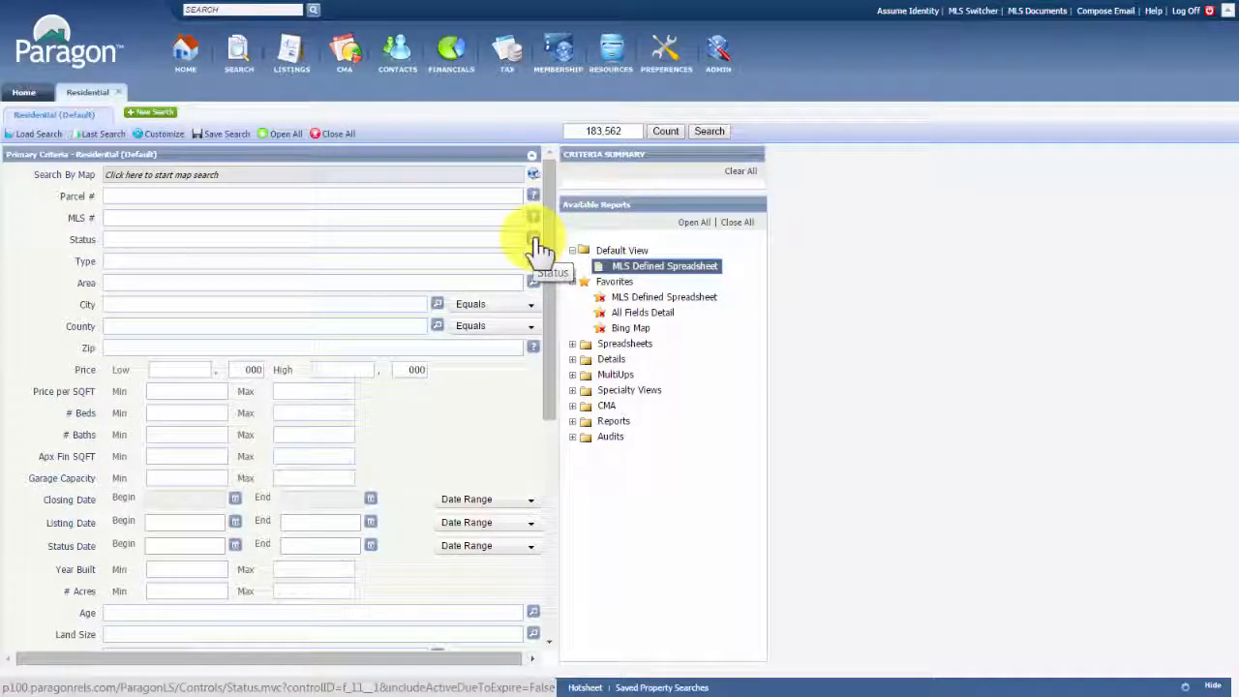
{"action": "left_click", "coordinate": [531, 241]}
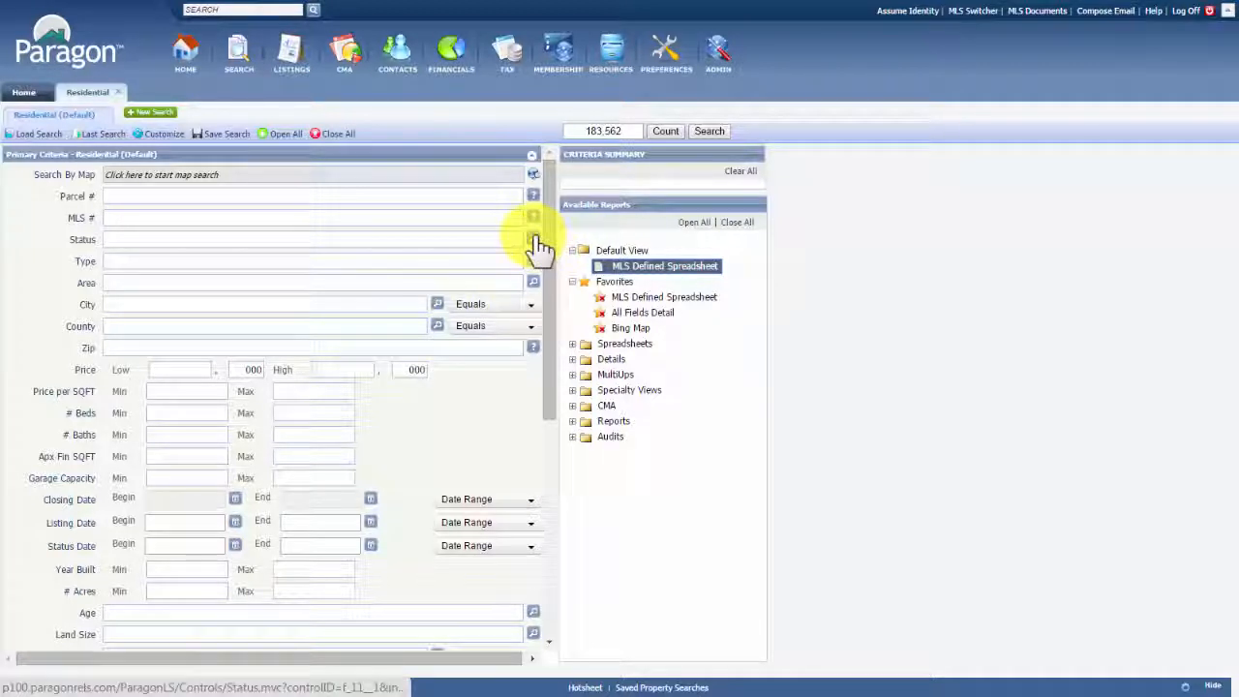
{"action": "left_click", "coordinate": [534, 239]}
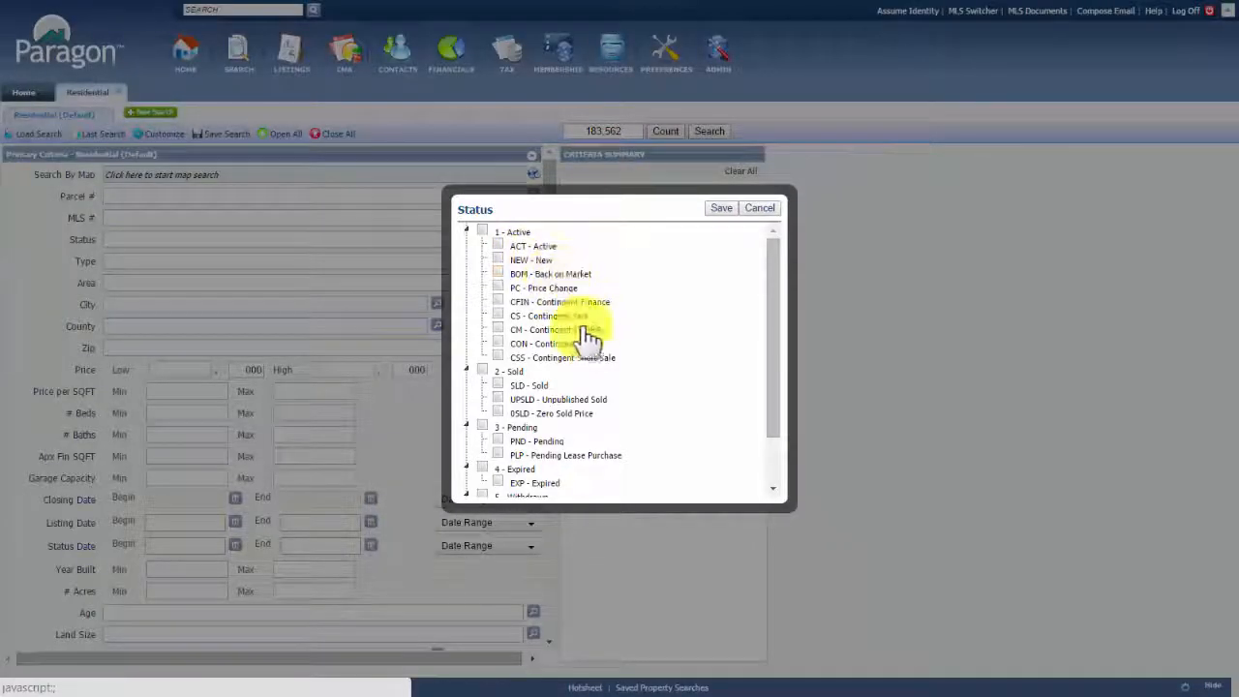
{"action": "scroll", "coordinate": [617, 372], "scroll_direction": "down", "scroll_amount": 2}
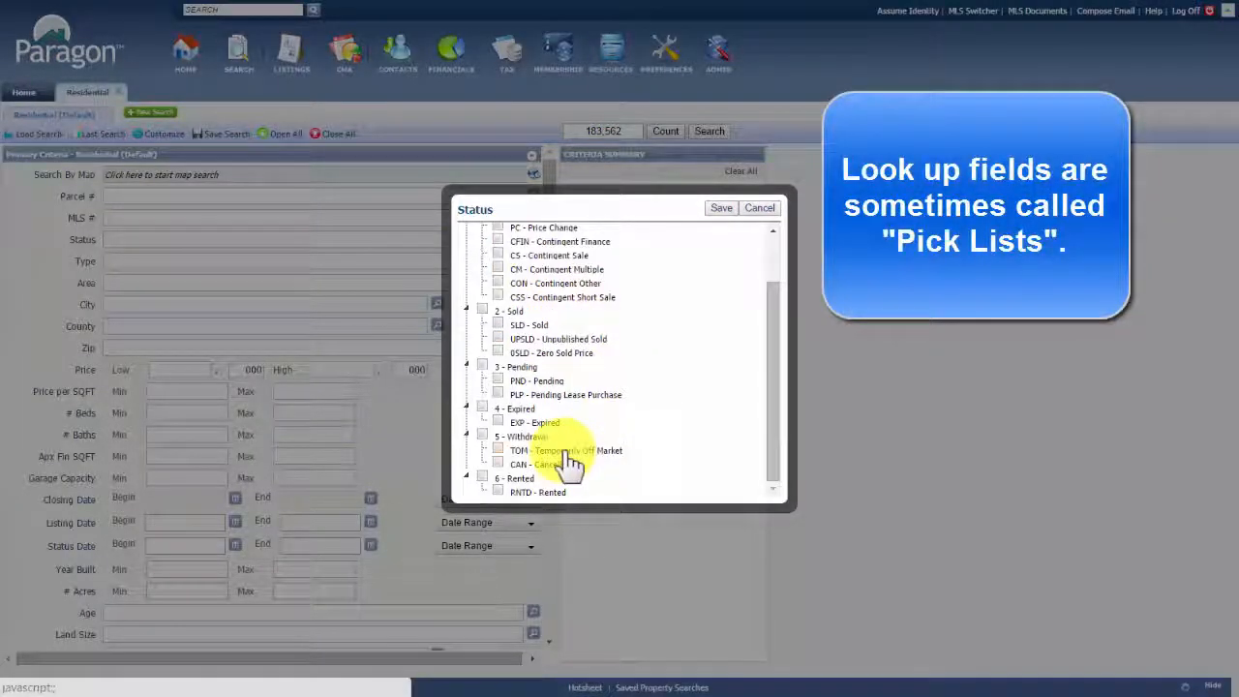
{"action": "scroll", "coordinate": [571, 463], "scroll_direction": "up", "scroll_amount": 3}
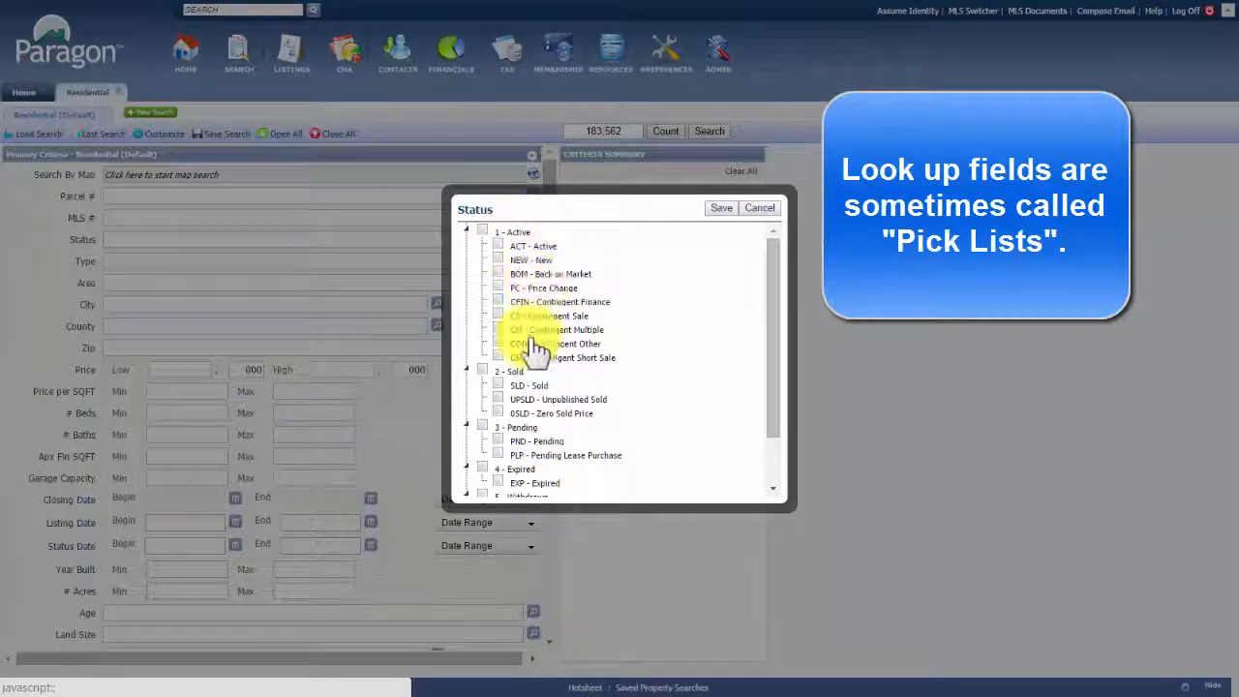
{"action": "left_click", "coordinate": [482, 232]}
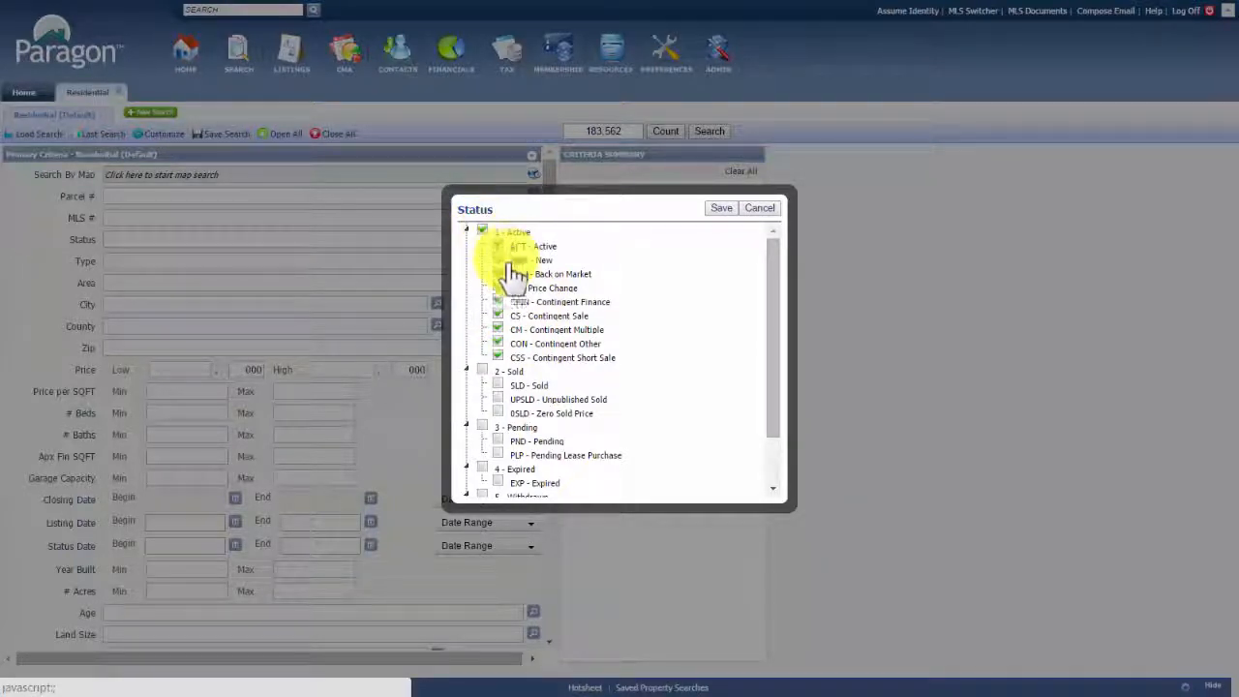
{"action": "left_click", "coordinate": [483, 372]}
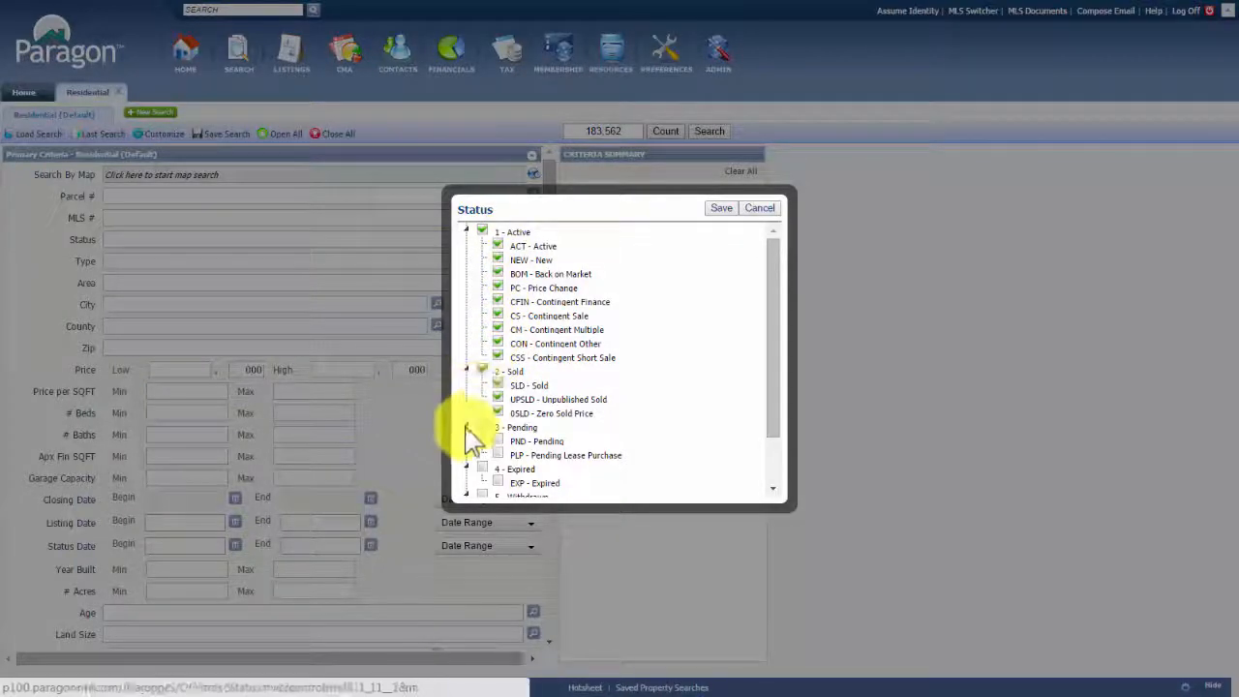
{"action": "left_click", "coordinate": [482, 426]}
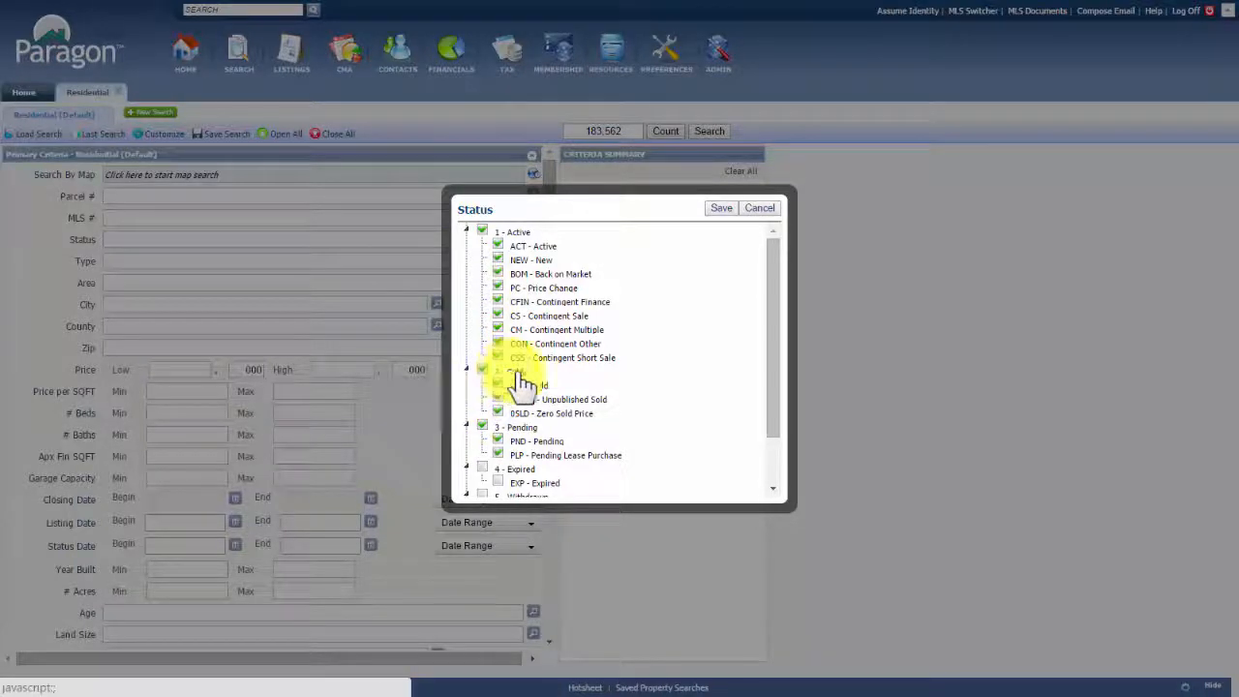
{"action": "scroll", "coordinate": [610, 387], "scroll_direction": "down", "scroll_amount": 2}
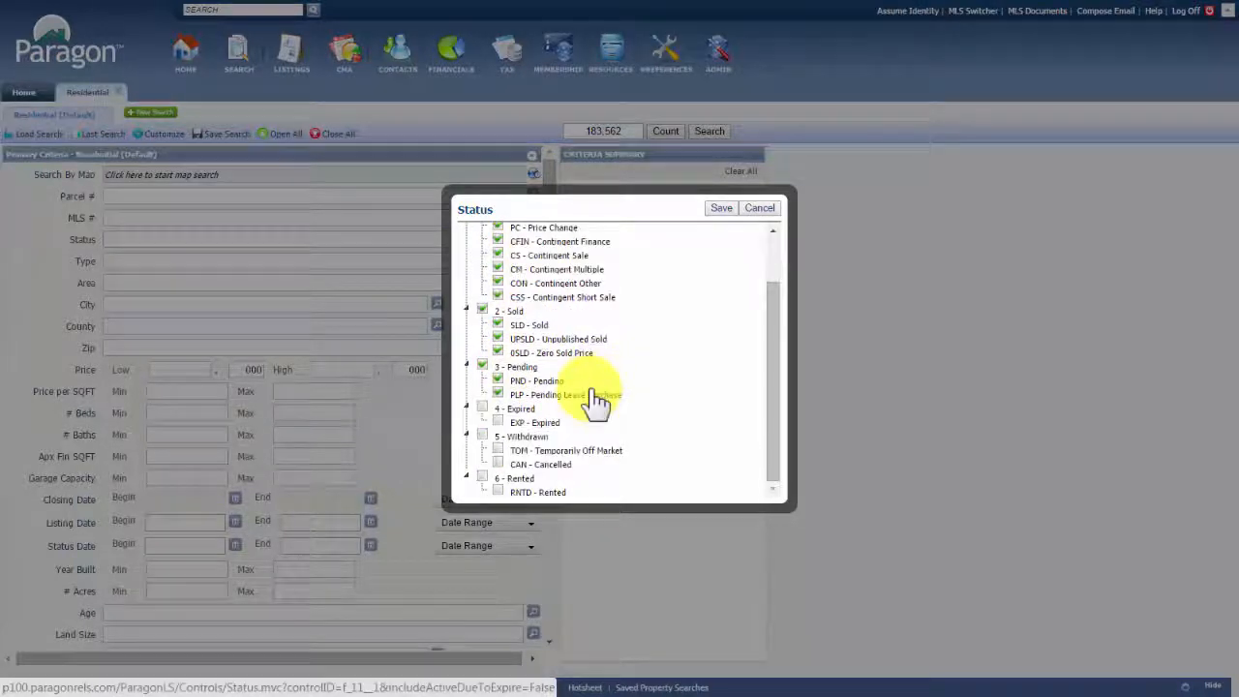
{"action": "left_click", "coordinate": [497, 395]}
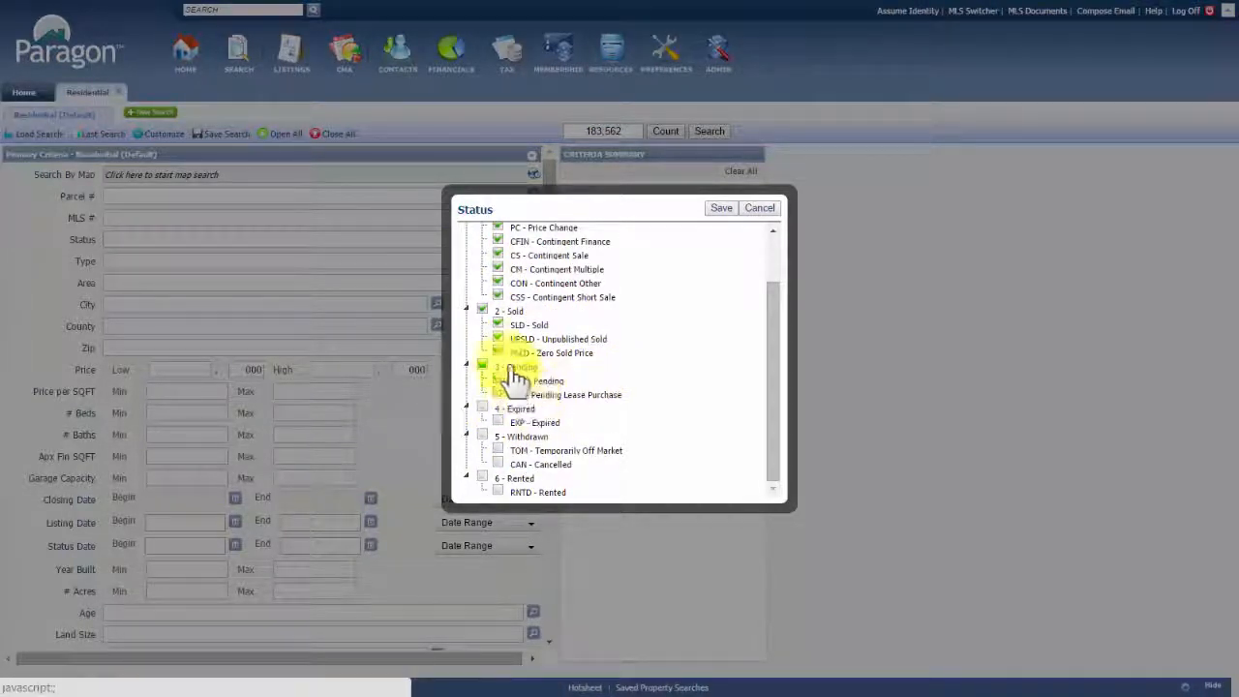
{"action": "left_click", "coordinate": [497, 338]}
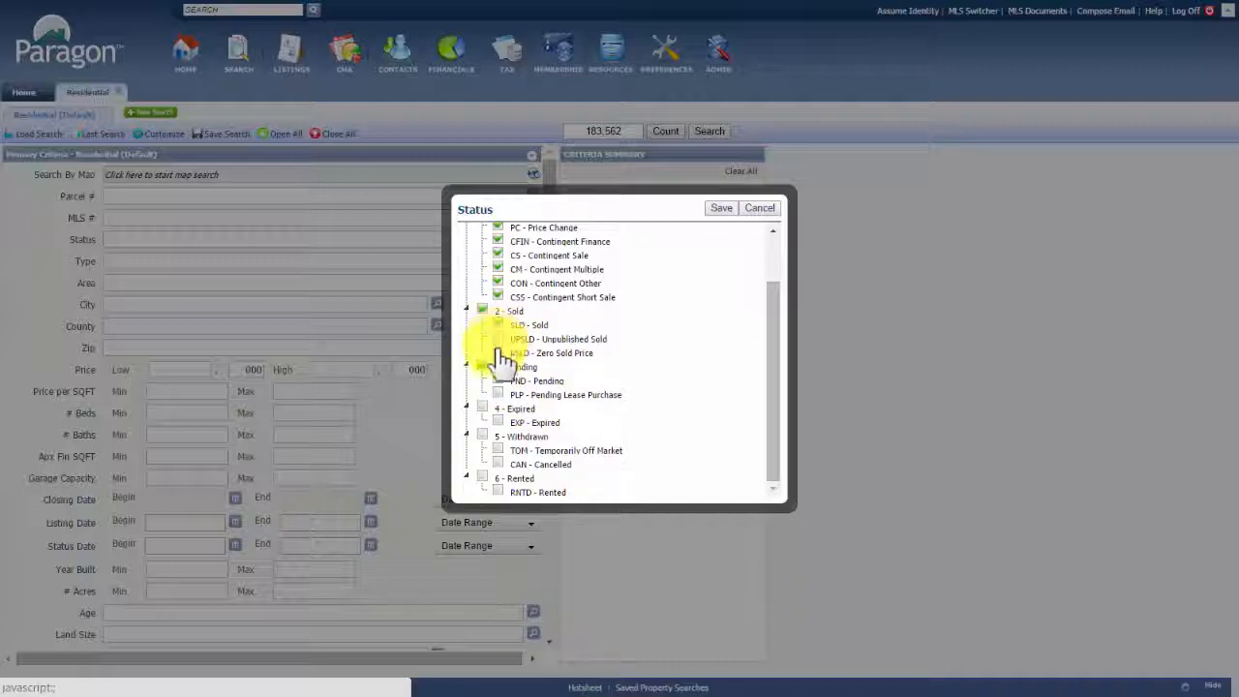
{"action": "left_click", "coordinate": [498, 283]}
{"action": "left_click", "coordinate": [498, 298]}
{"action": "scroll", "coordinate": [647, 346], "scroll_direction": "up", "scroll_amount": 2}
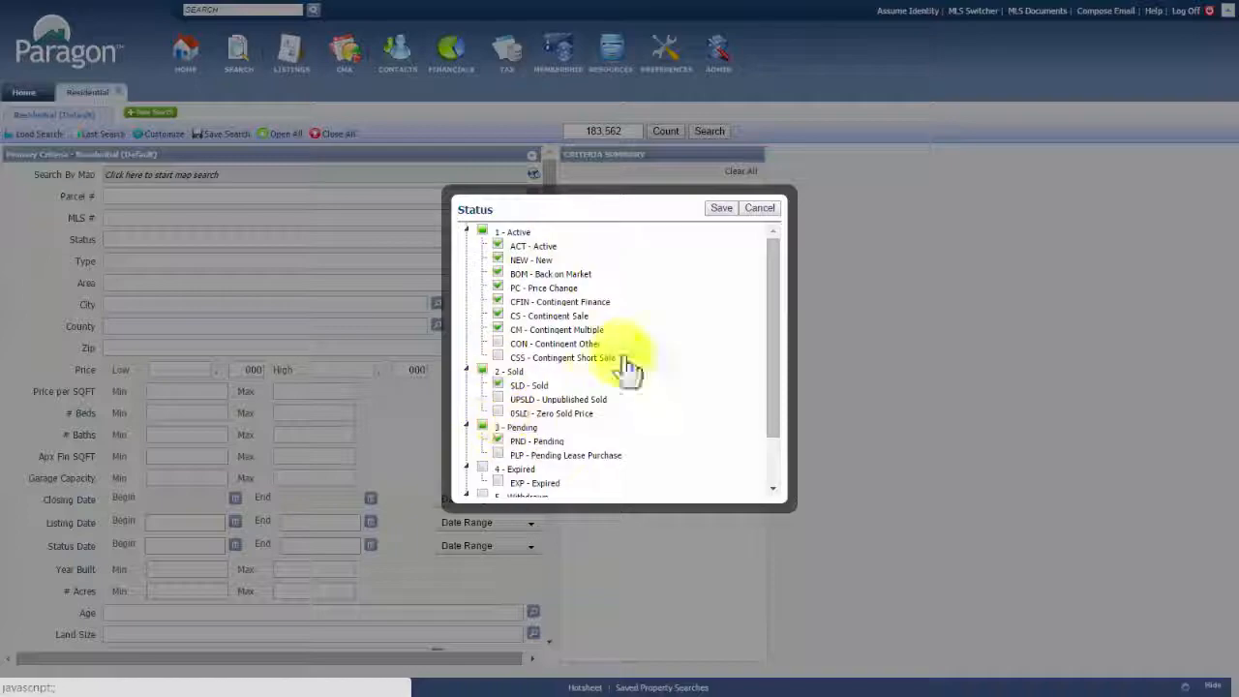
{"action": "left_click", "coordinate": [716, 210]}
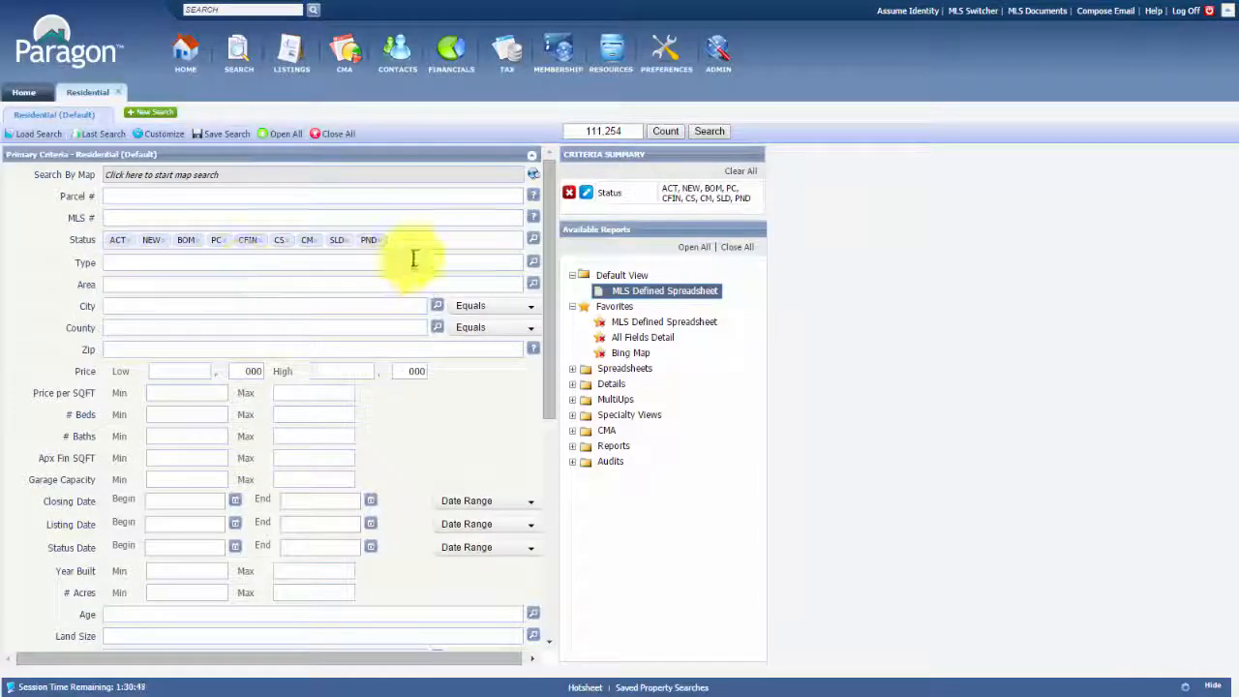
Limit Type to SF and SFACR through the Type lookup and save it
{"action": "left_click", "coordinate": [533, 267]}
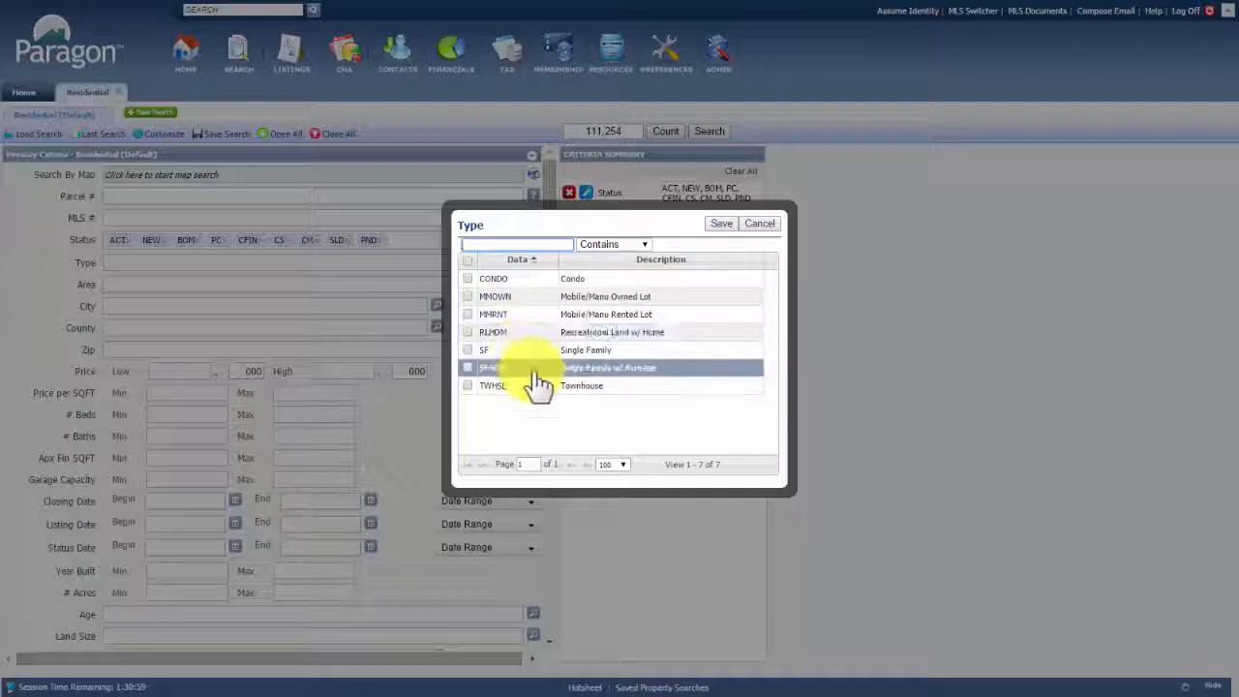
{"action": "left_click", "coordinate": [569, 354]}
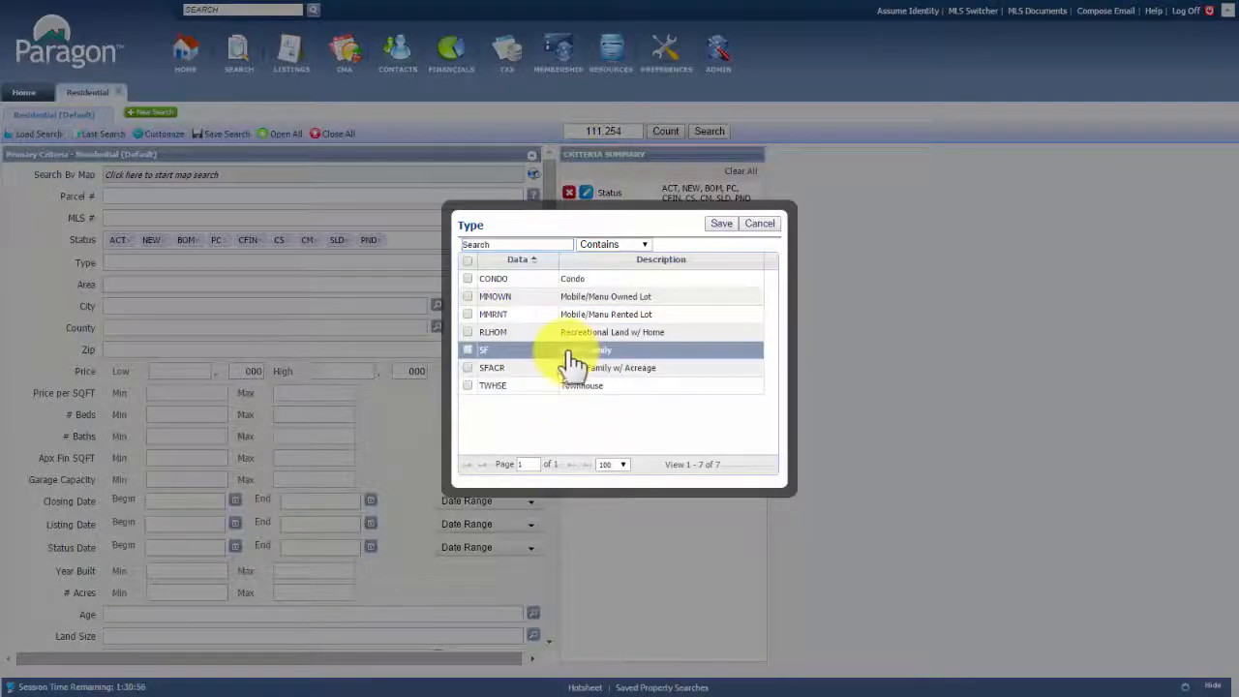
{"action": "left_click", "coordinate": [569, 353]}
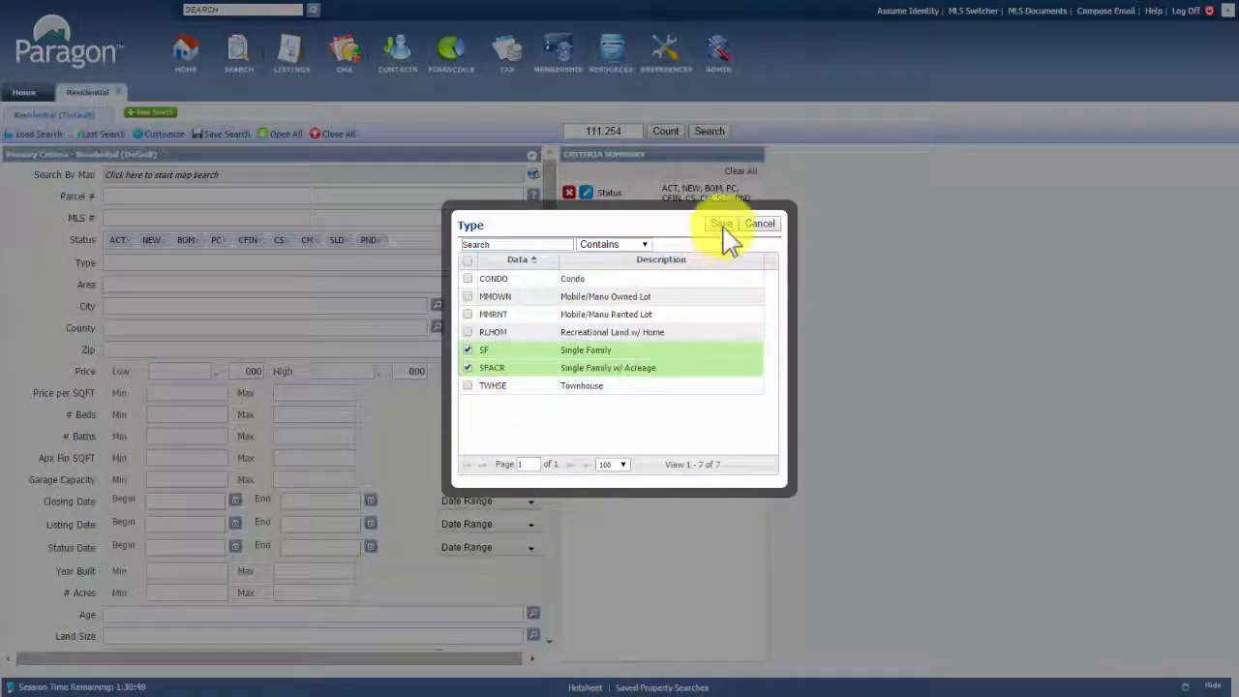
{"action": "left_click", "coordinate": [724, 225]}
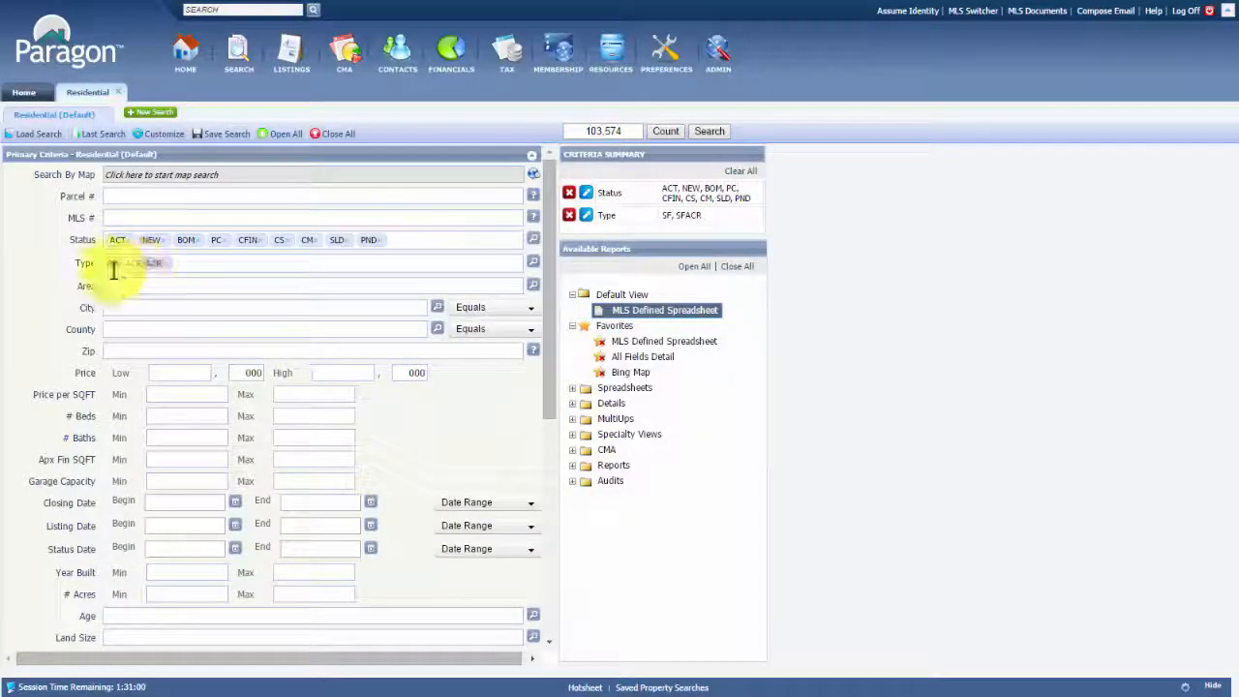
{"action": "left_click", "coordinate": [533, 288]}
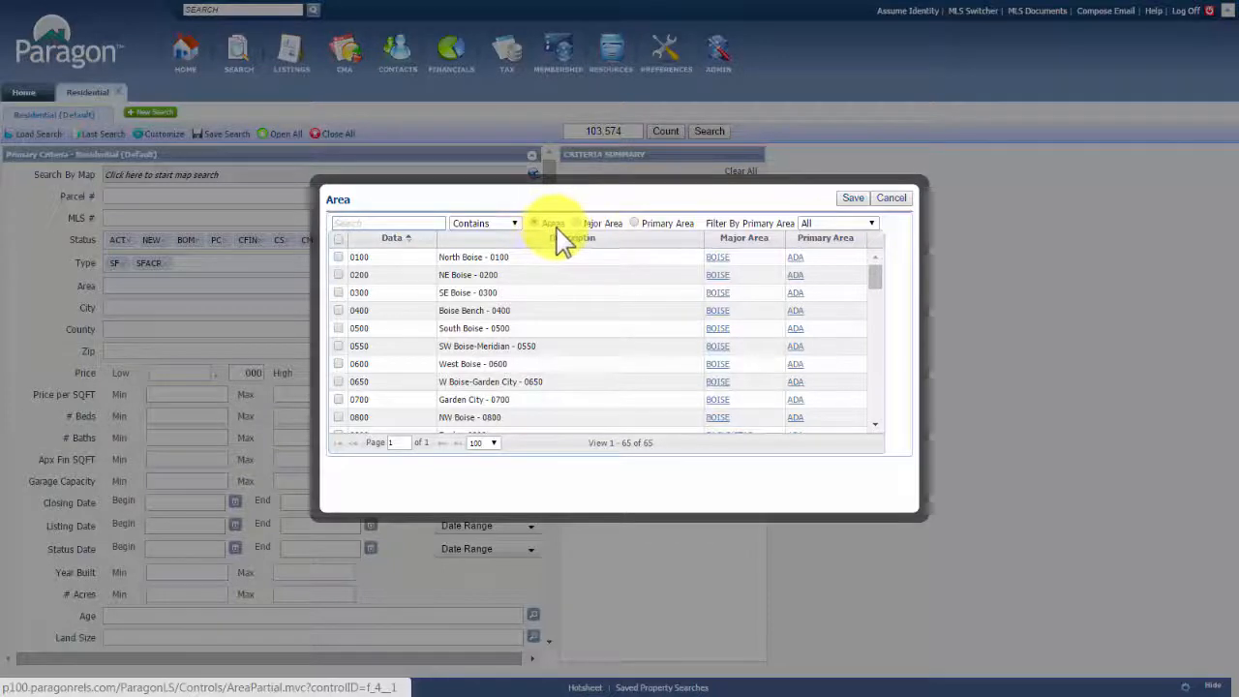
Pick Boise areas 0300, 0400 and 0500 in the Area lookup, then clear all criteria
{"action": "left_click", "coordinate": [816, 222]}
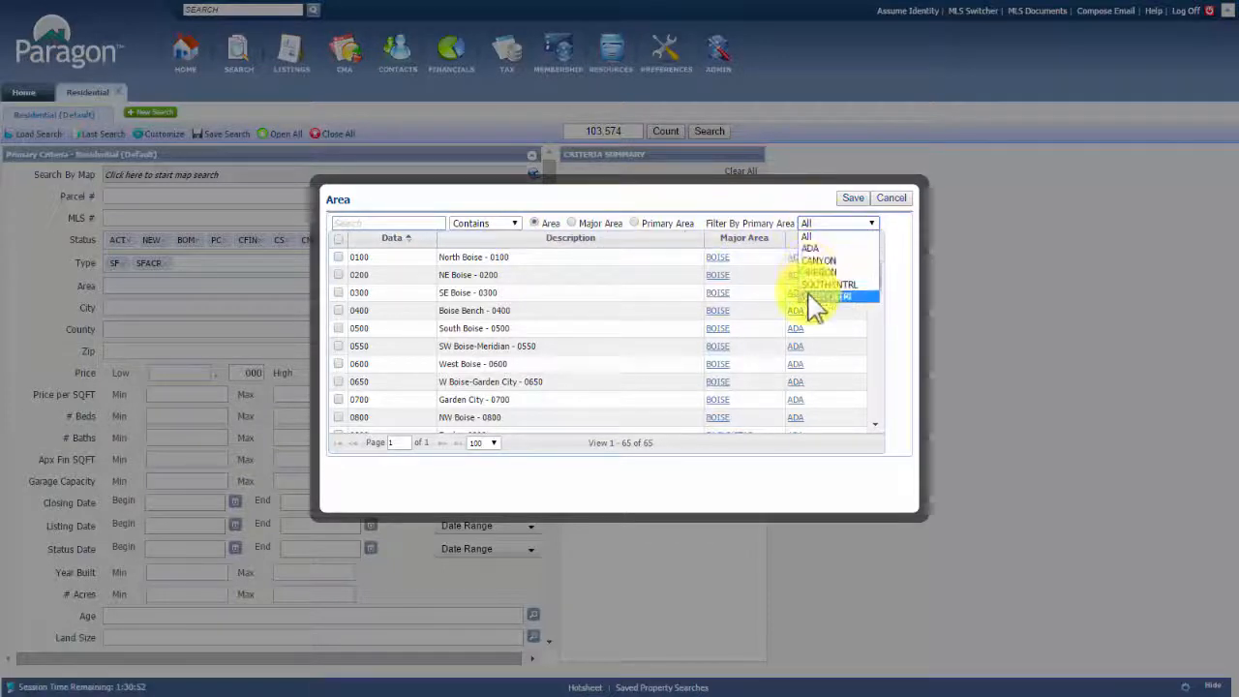
{"action": "left_click", "coordinate": [822, 238]}
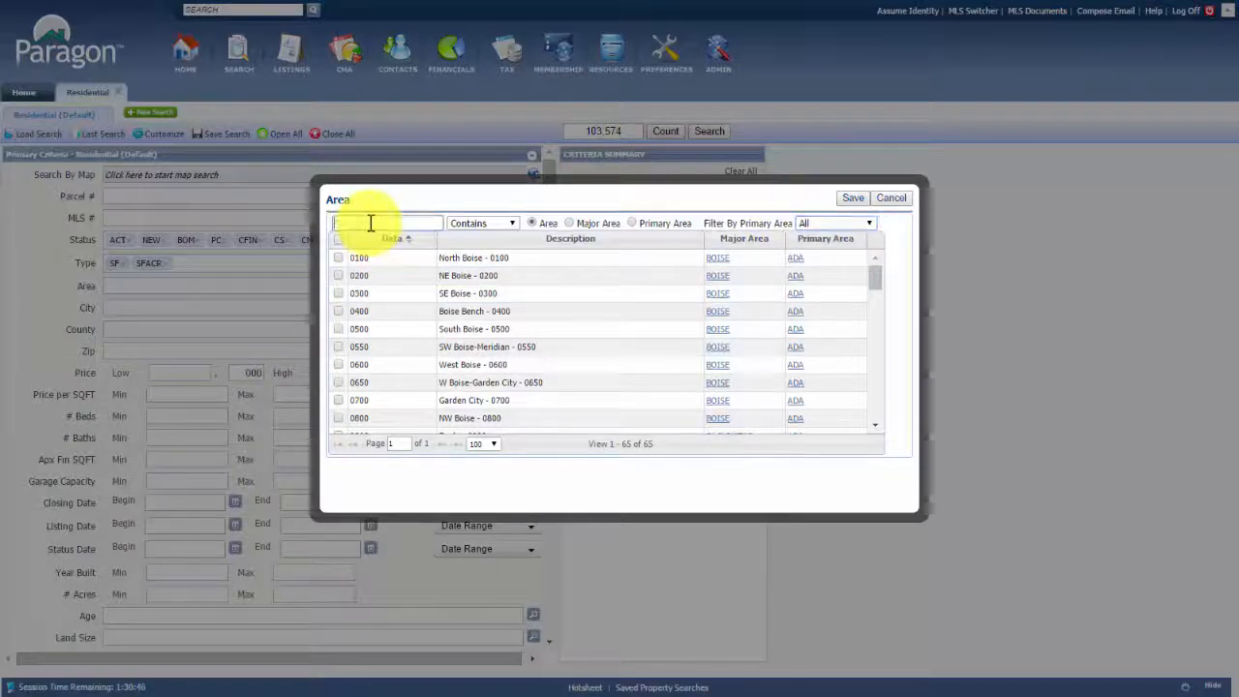
{"action": "type", "text": "boise"}
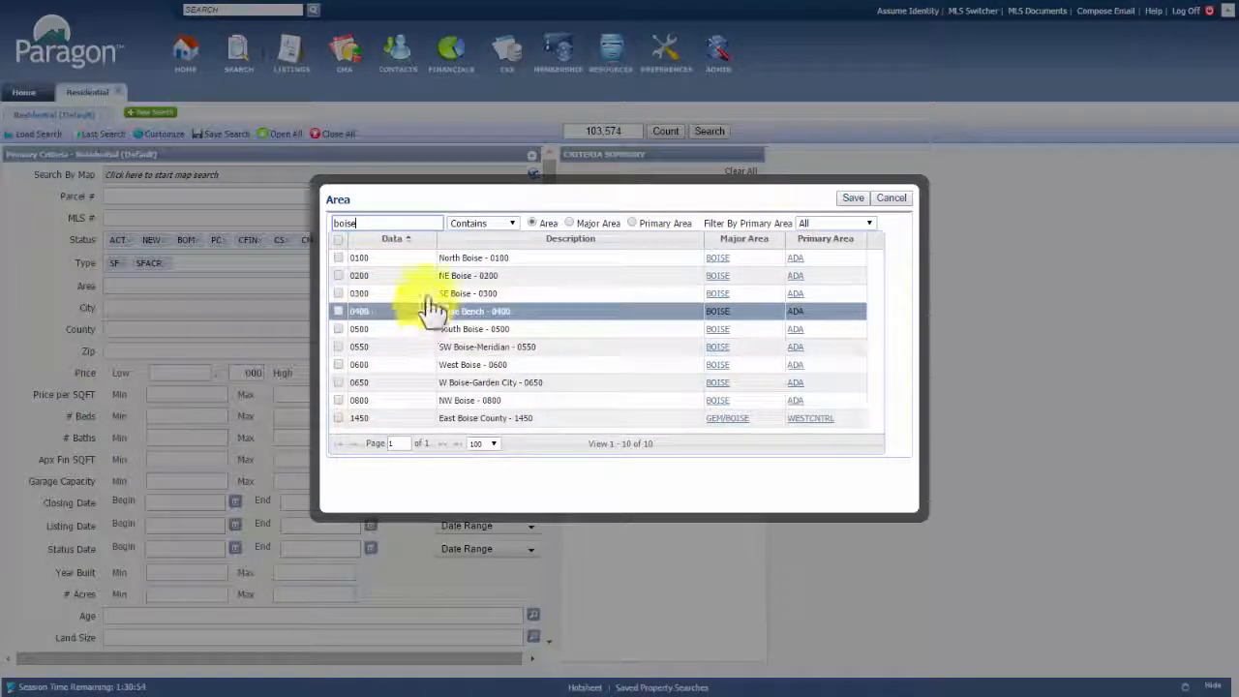
{"action": "left_click_drag", "start_coordinate": [372, 223], "coordinate": [333, 228]}
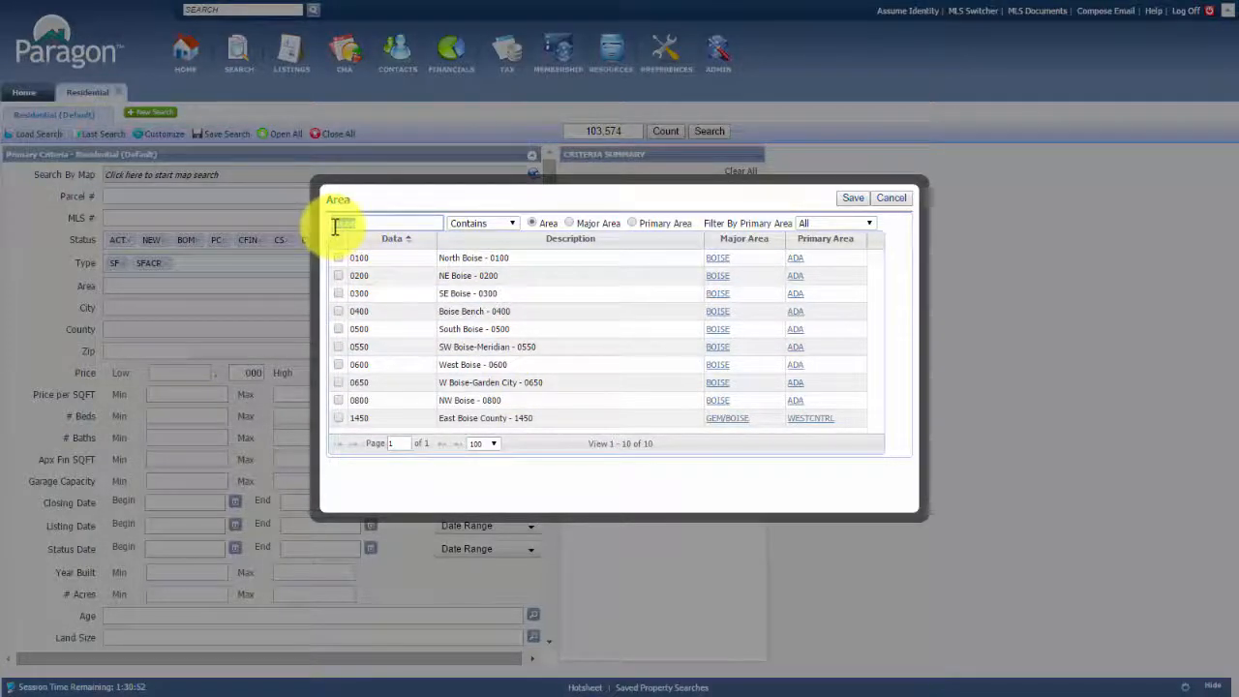
{"action": "left_click", "coordinate": [338, 293]}
{"action": "left_click", "coordinate": [339, 312]}
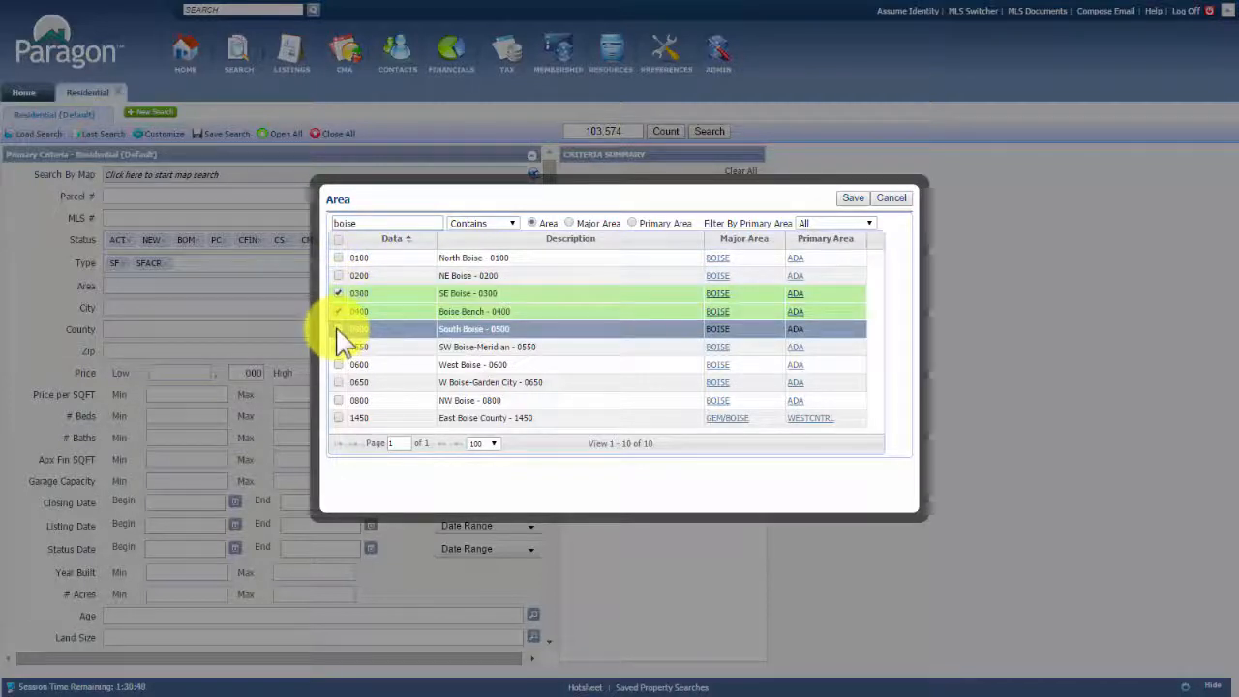
{"action": "left_click", "coordinate": [338, 329]}
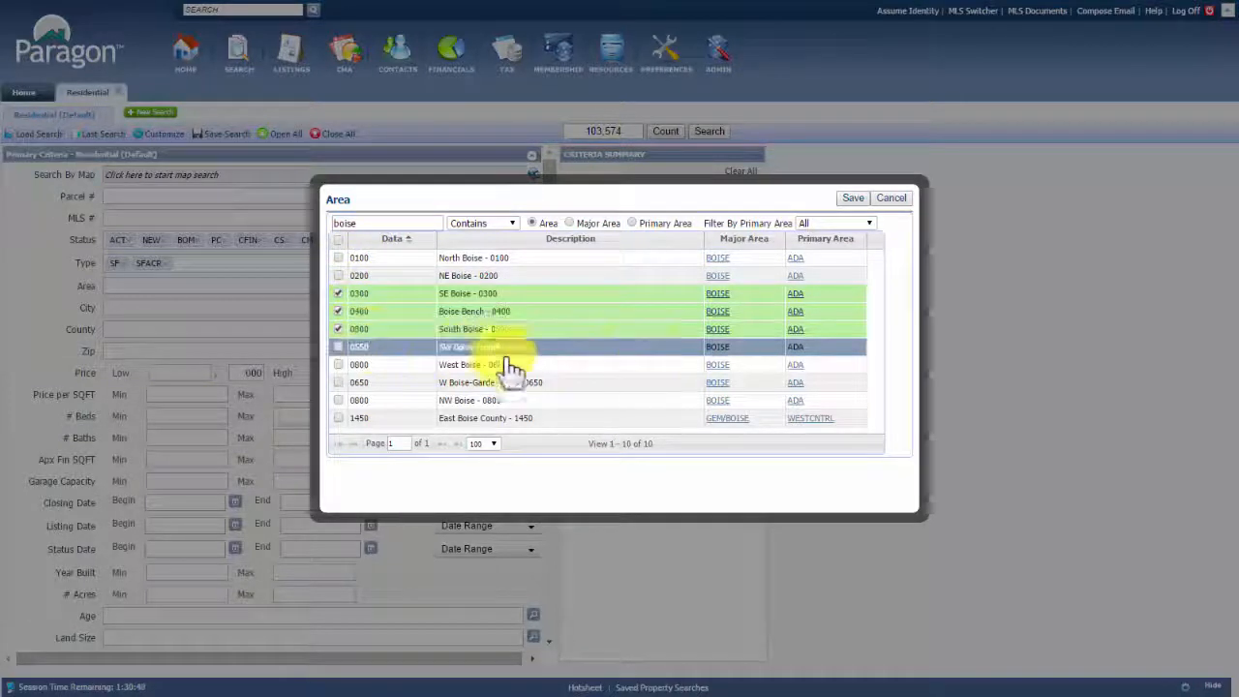
{"action": "left_click", "coordinate": [855, 200]}
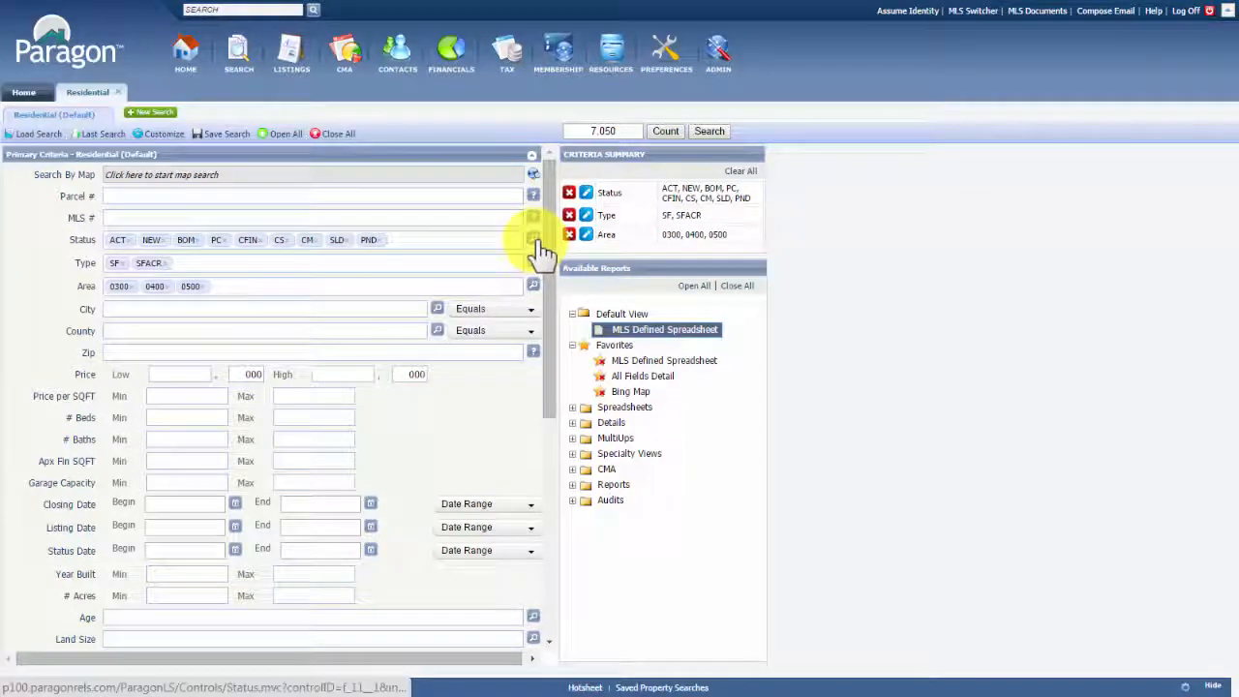
{"action": "left_click", "coordinate": [741, 170]}
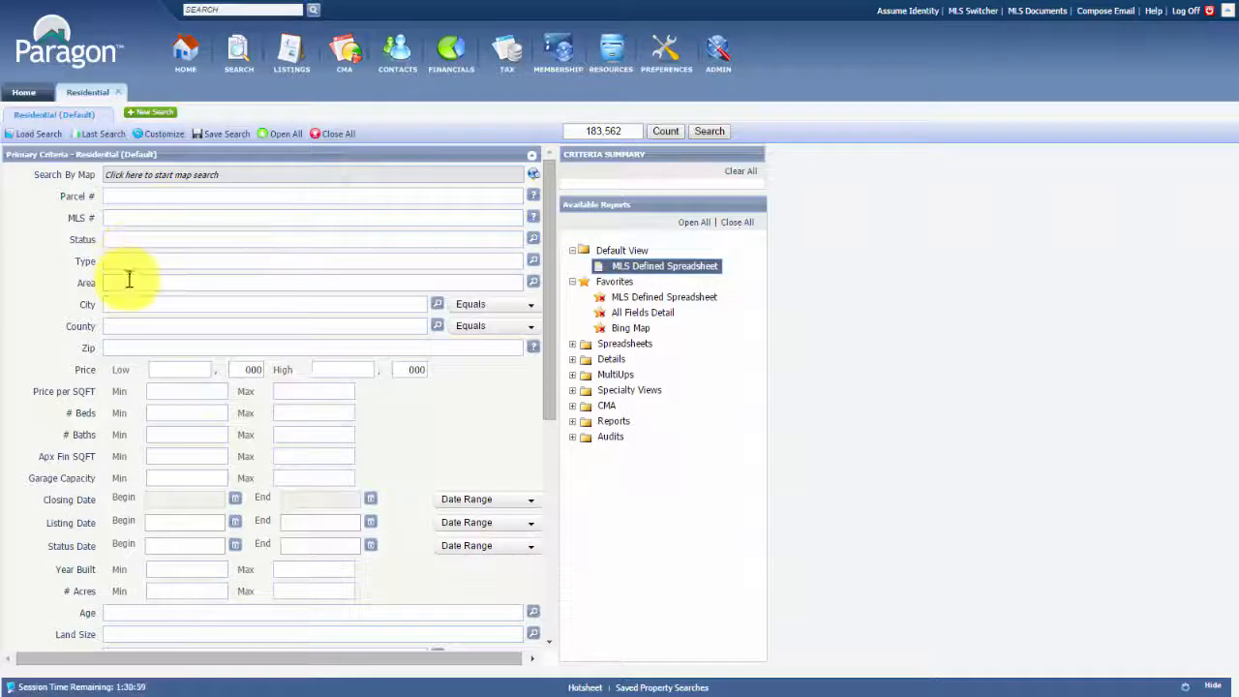
Add ACT, NEW and BOM statuses to the Status criterion
{"action": "left_click", "coordinate": [119, 237]}
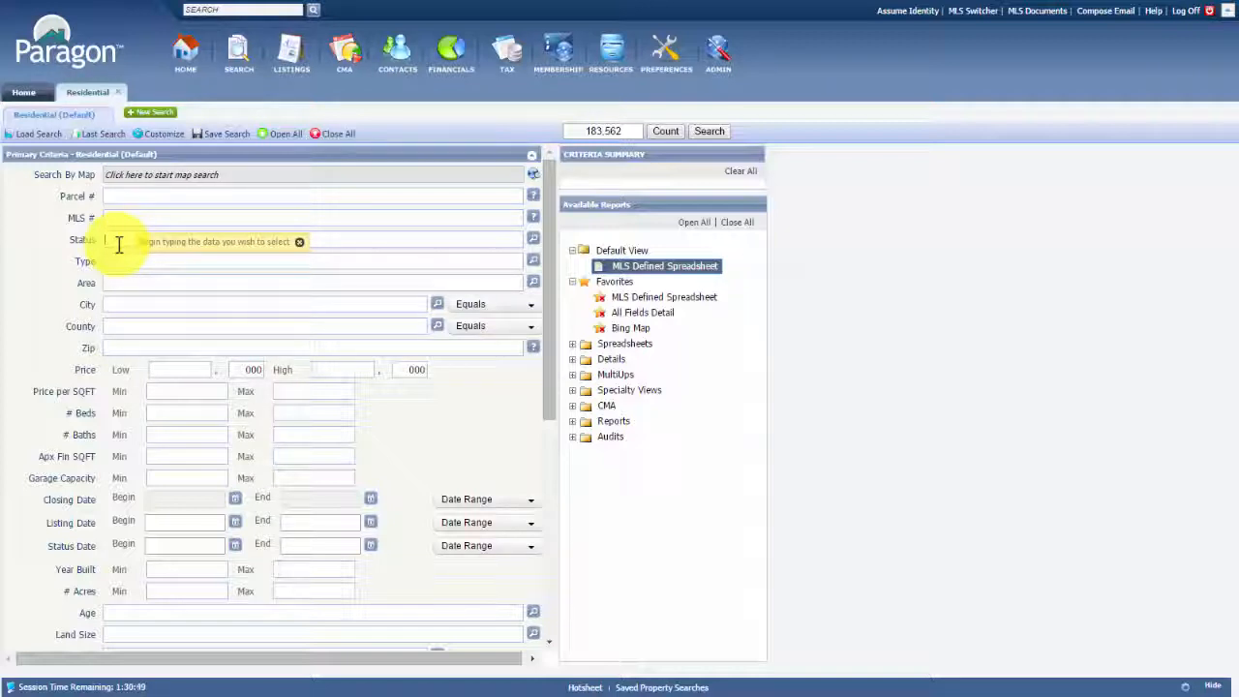
{"action": "type", "text": "act"}
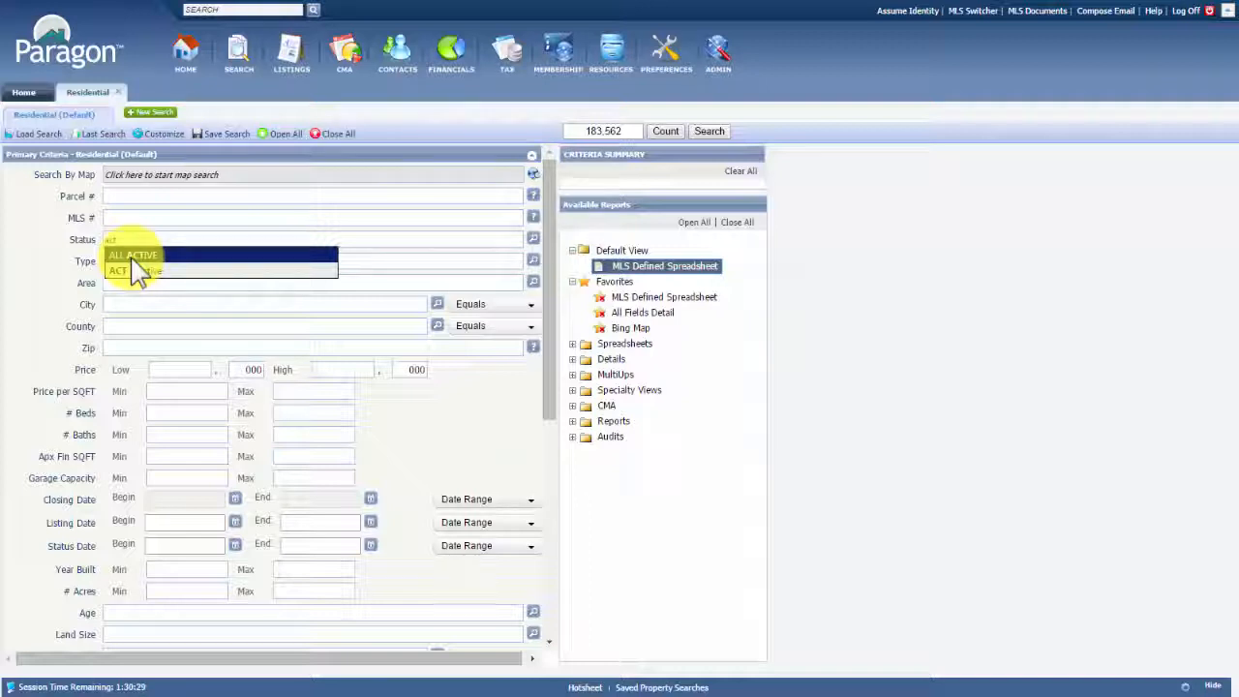
{"action": "left_click", "coordinate": [138, 271]}
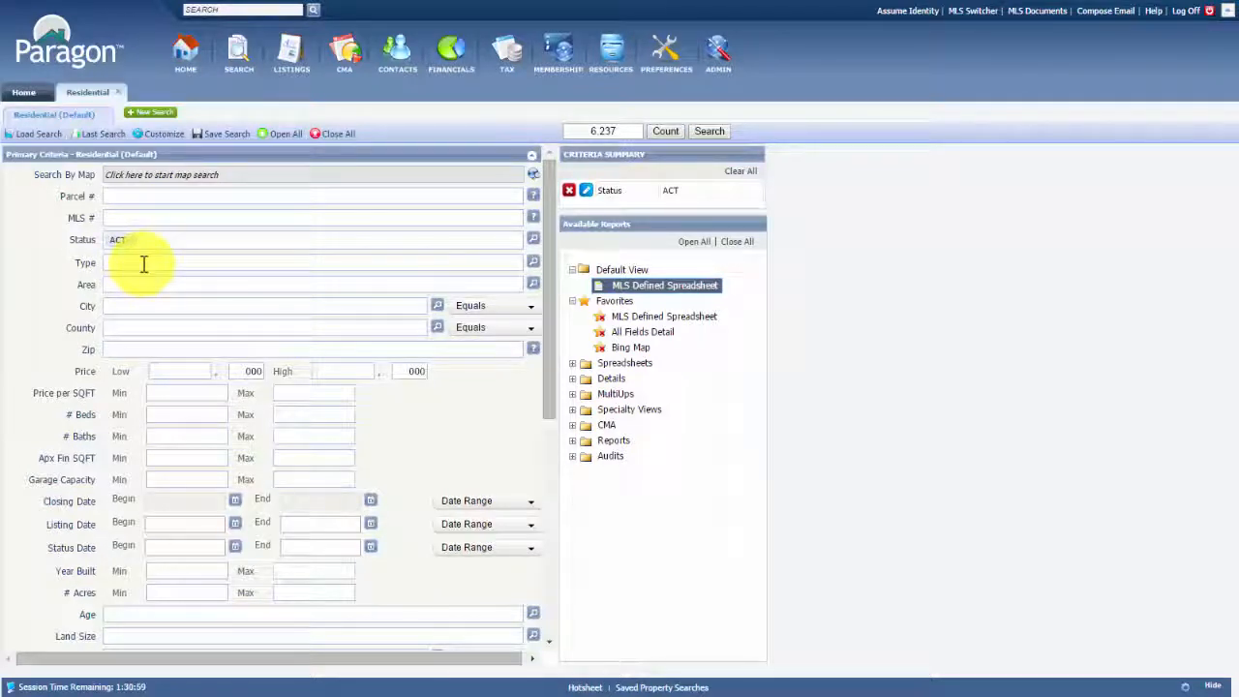
{"action": "type", "text": "new"}
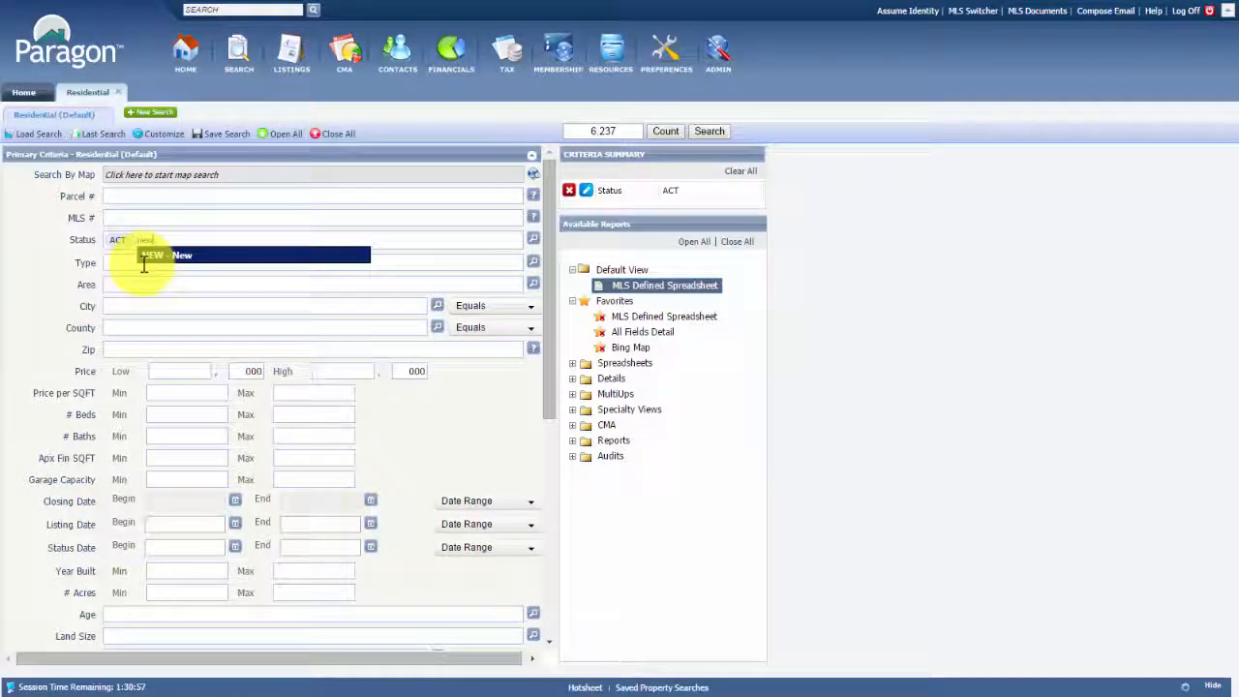
{"action": "left_click", "coordinate": [143, 264]}
{"action": "type", "text": "bom"}
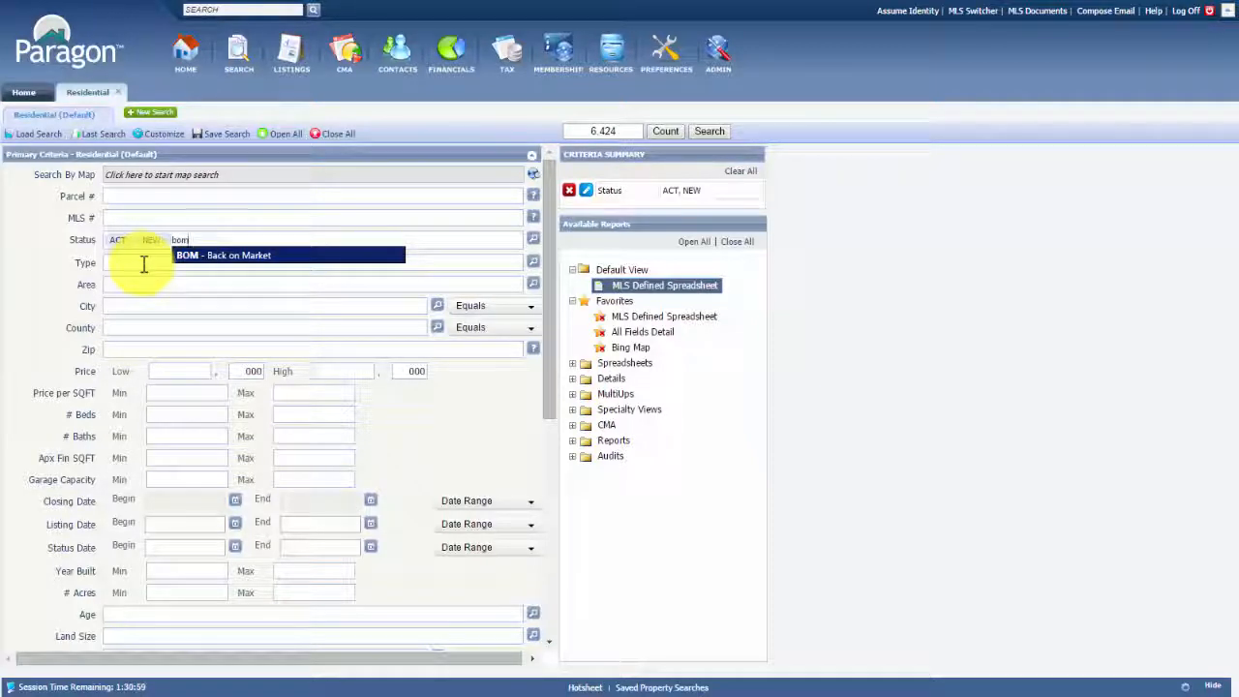
{"action": "key", "text": "Return"}
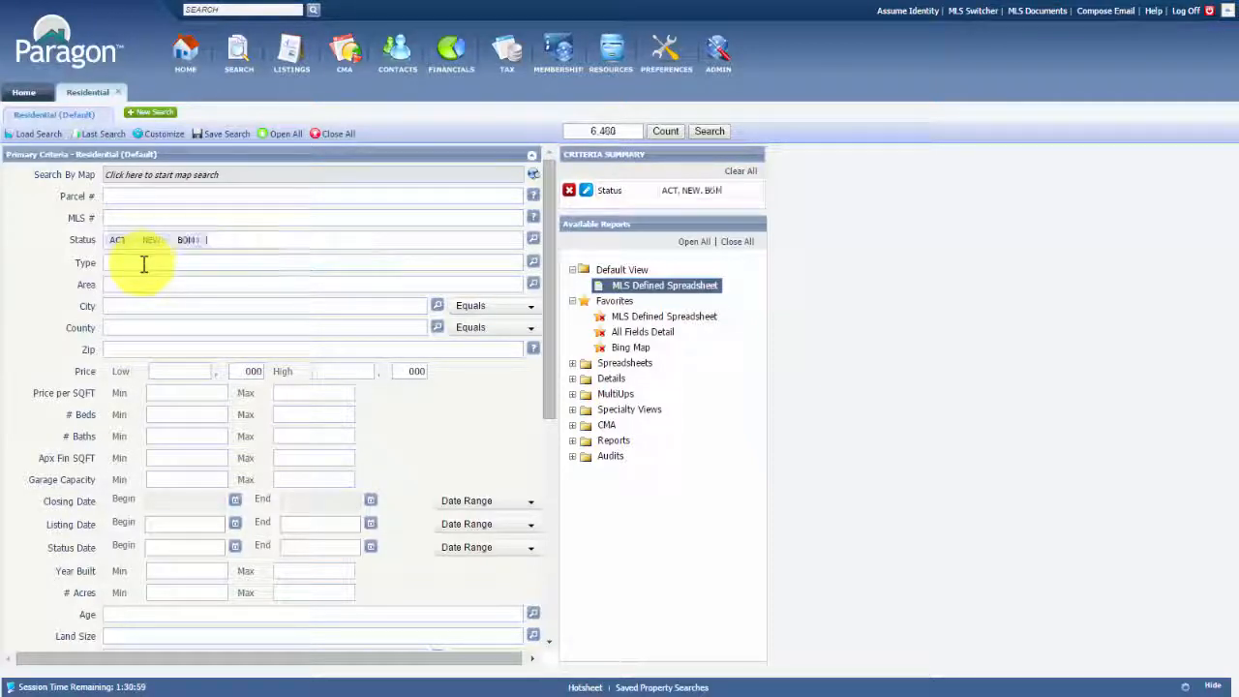
Add PC, 0SLD and ALL PENDING statuses to the Status criterion
{"action": "type", "text": "pr"}
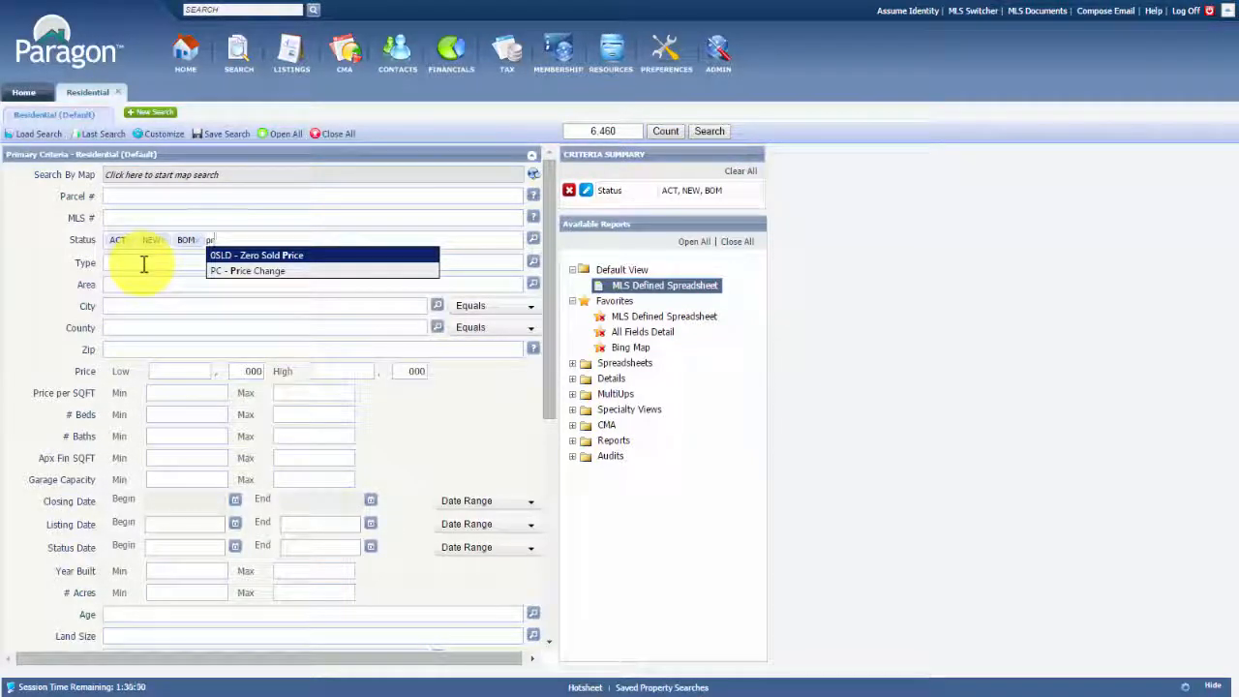
{"action": "key", "text": "Down"}
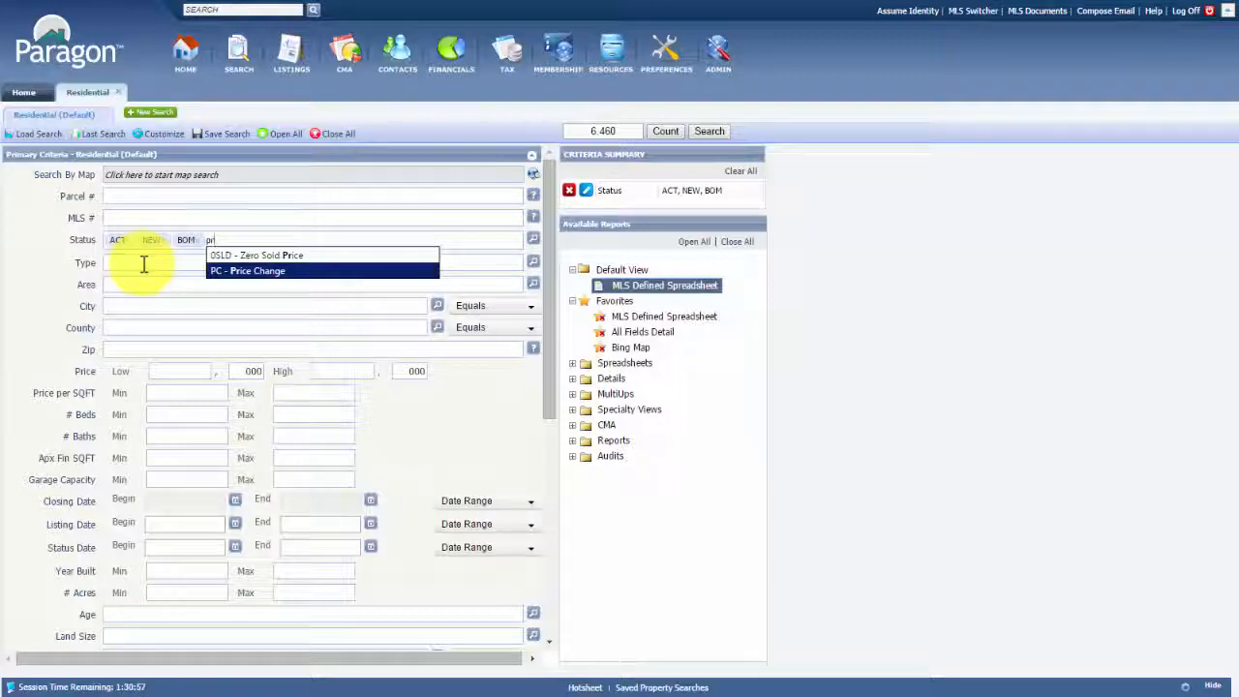
{"action": "key", "text": "Return"}
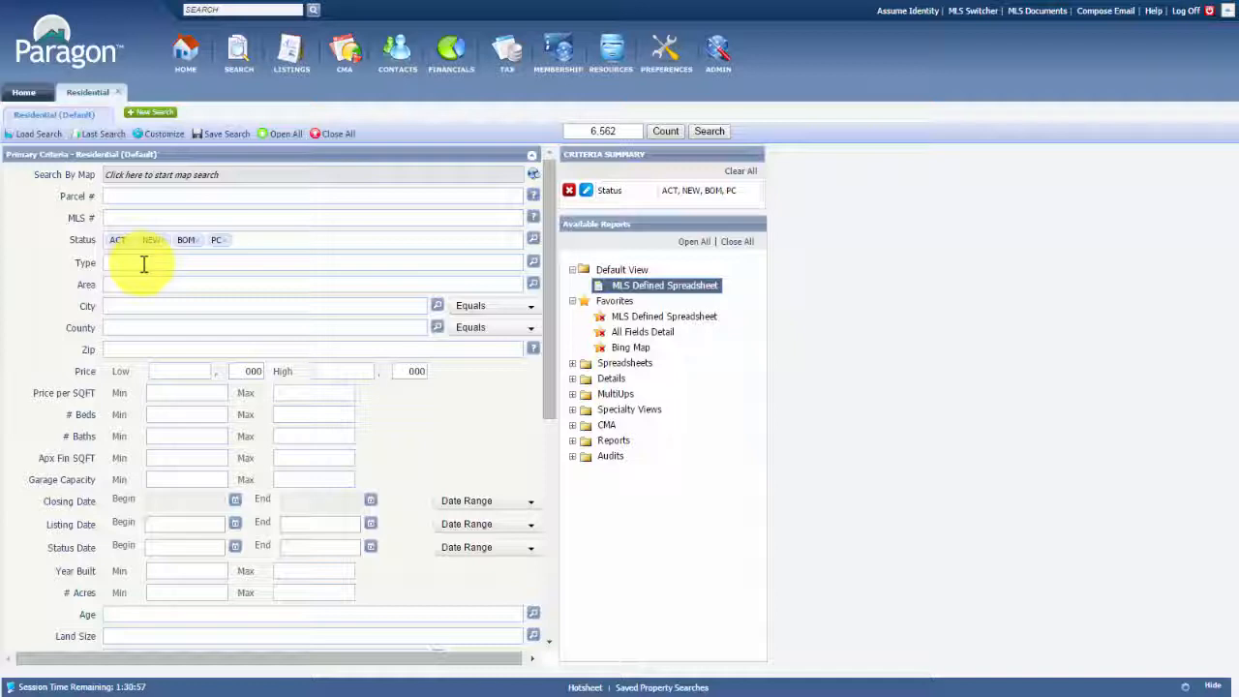
{"action": "type", "text": "sol"}
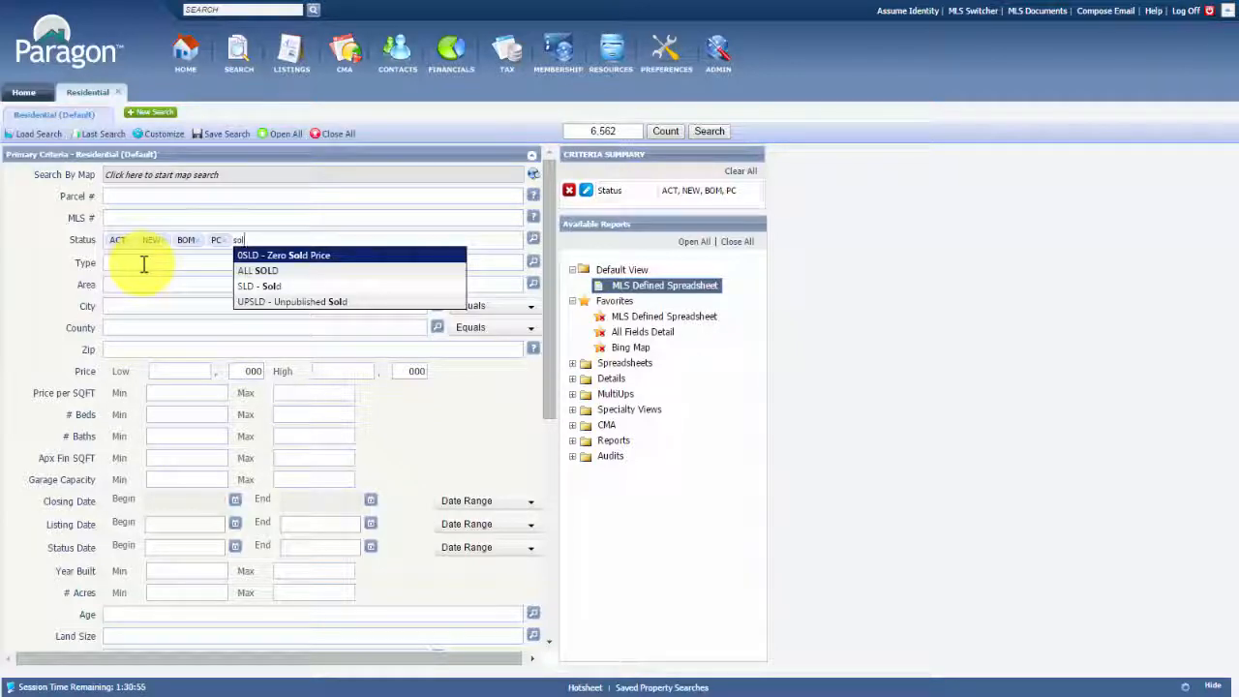
{"action": "type", "text": "d"}
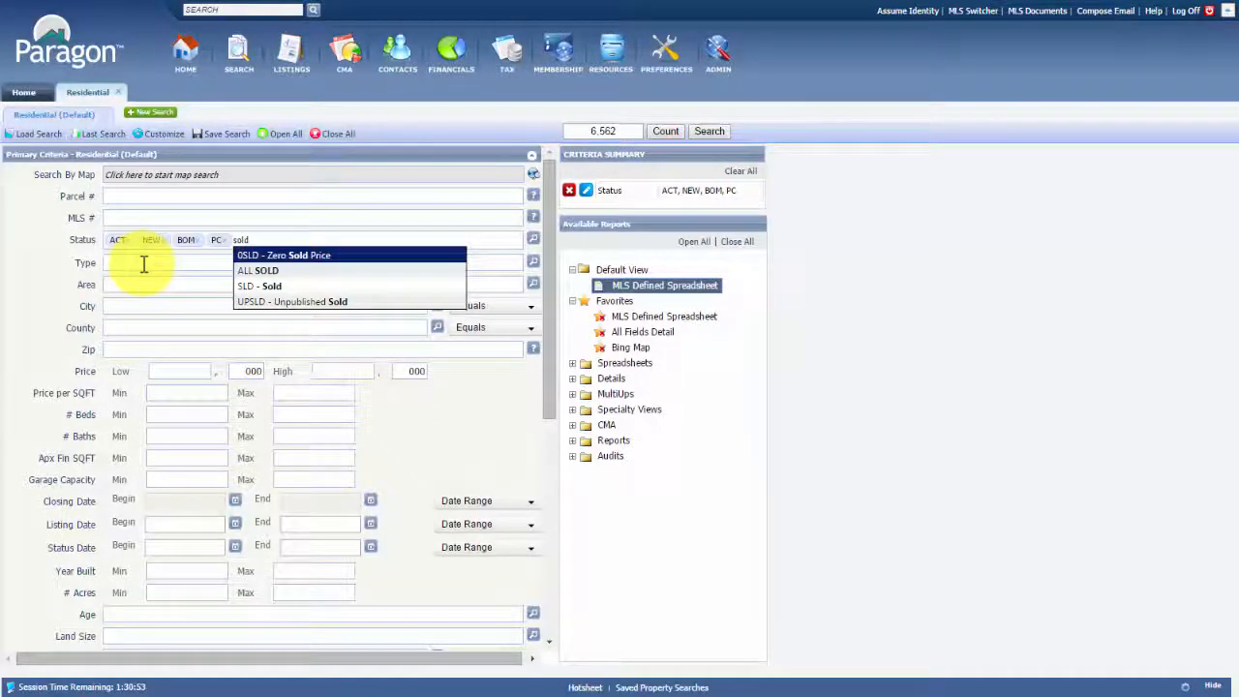
{"action": "key", "text": "Return"}
{"action": "type", "text": "pend"}
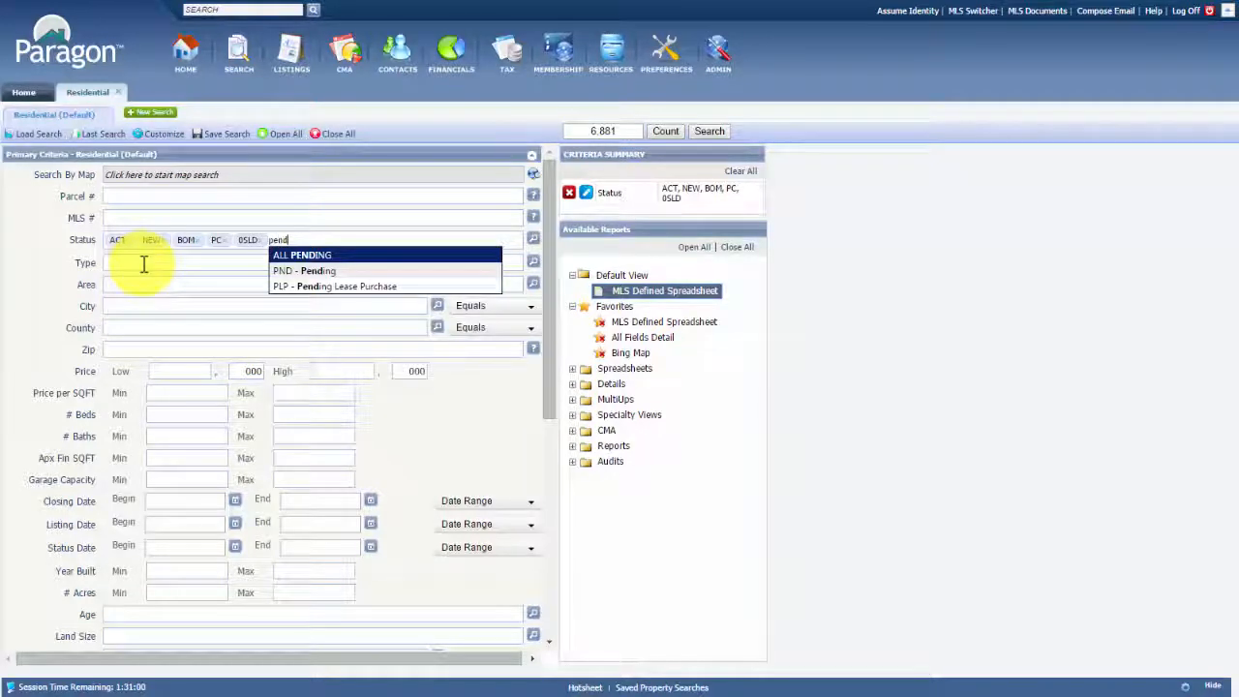
{"action": "key", "text": "Return"}
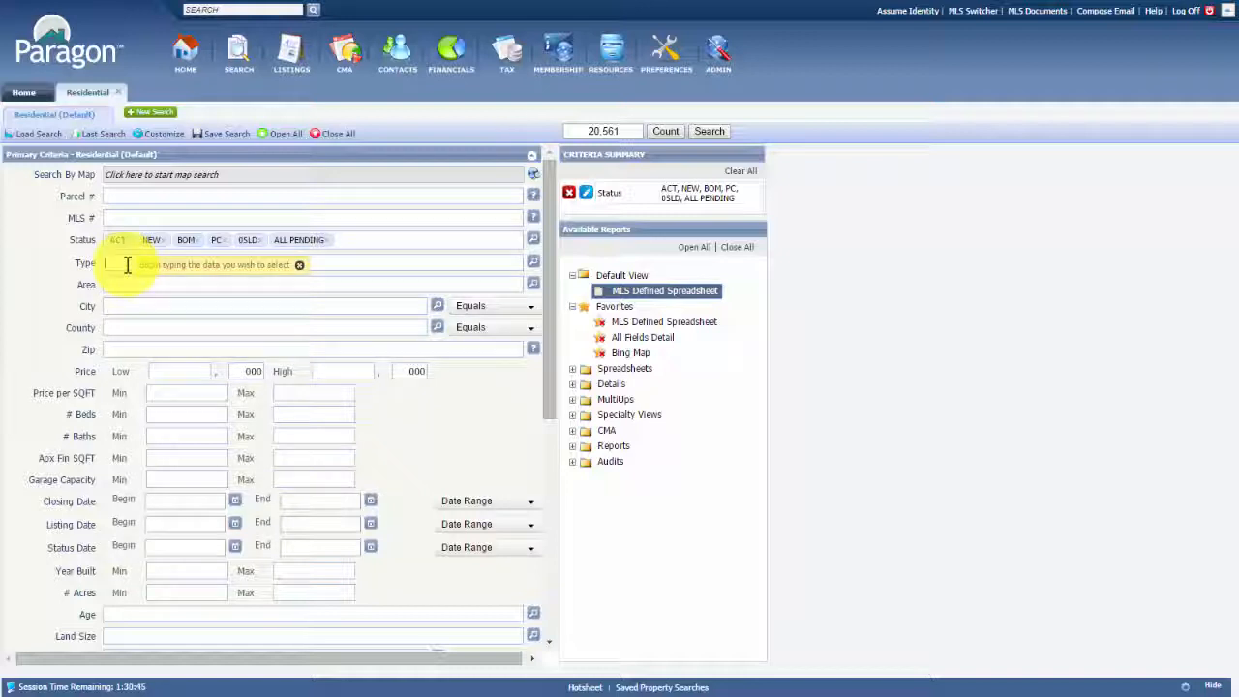
Set Type to SFACR, SF, CONDO and TWHSE
{"action": "type", "text": "sing"}
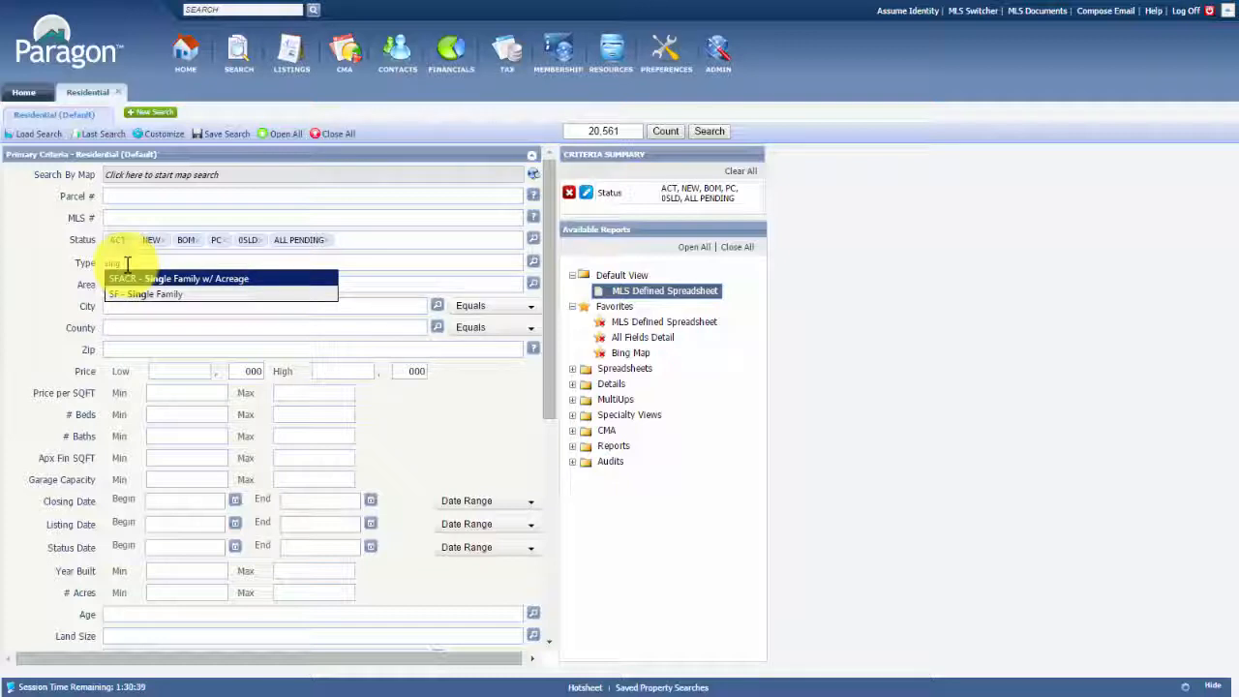
{"action": "key", "text": "Return"}
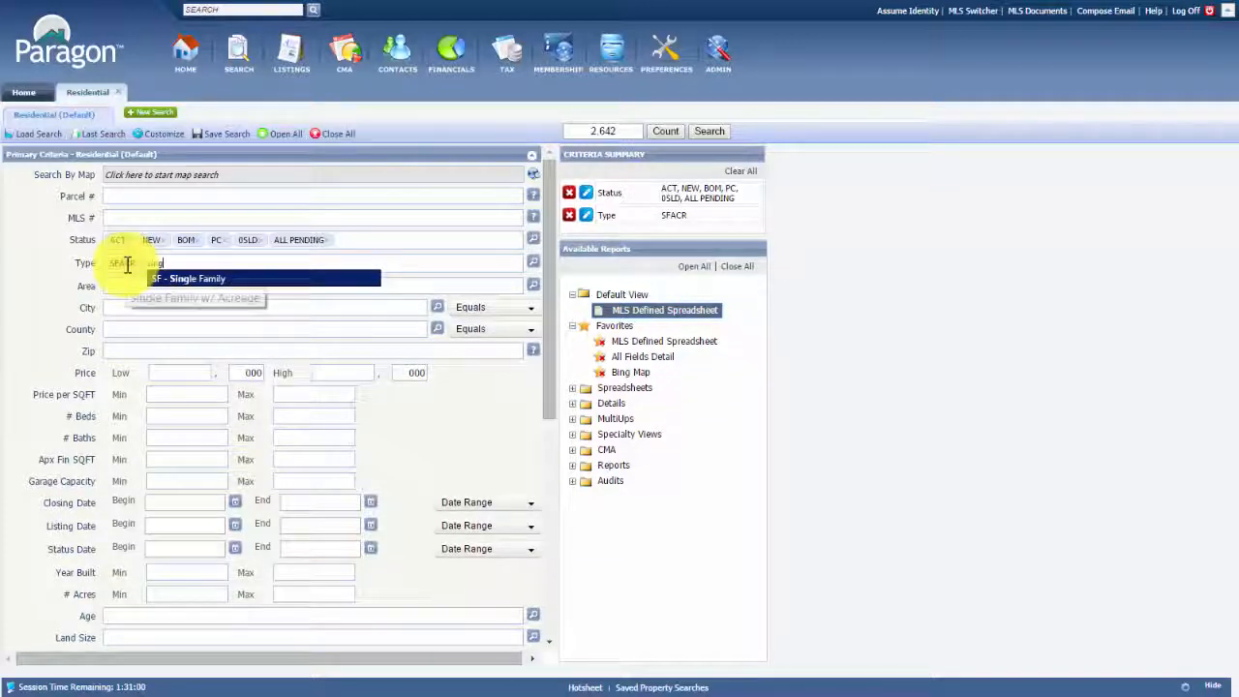
{"action": "key", "text": "Return"}
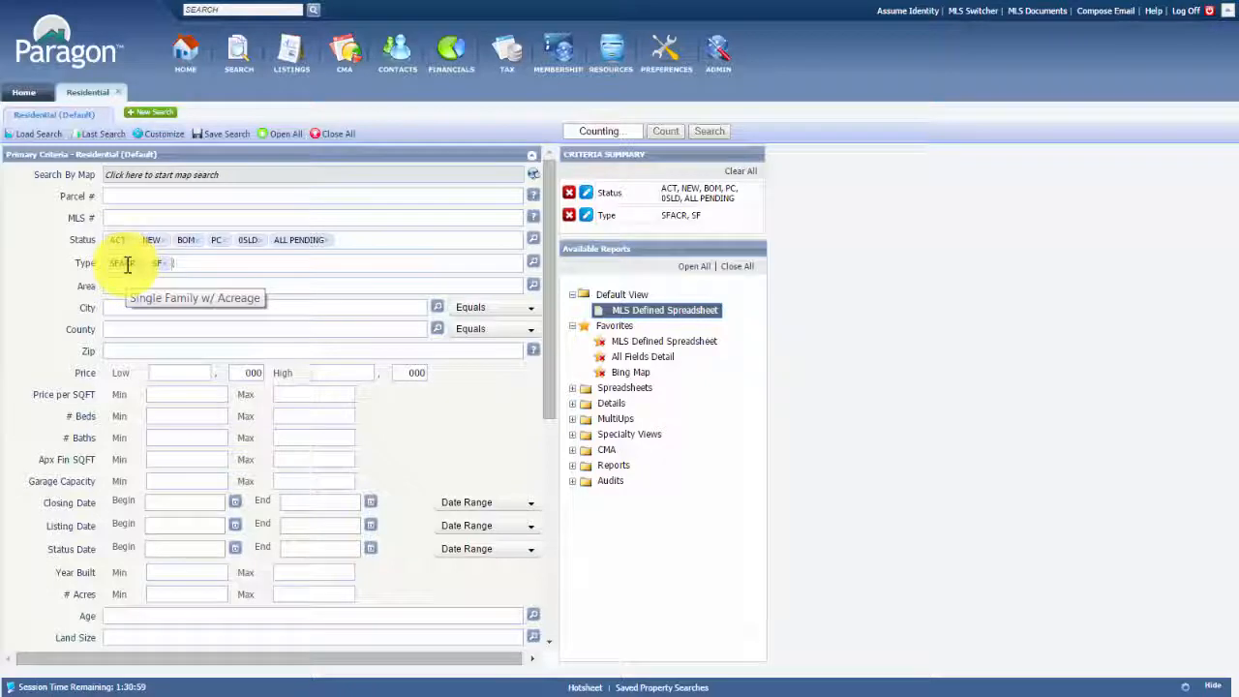
{"action": "type", "text": "con"}
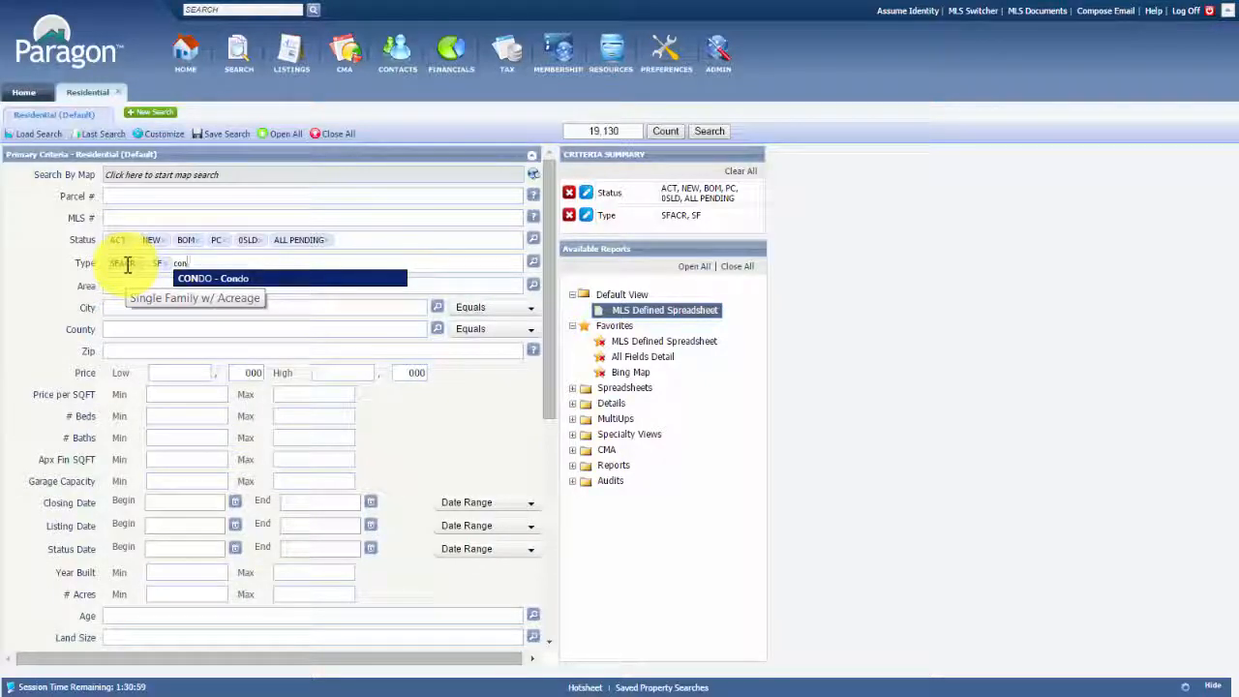
{"action": "key", "text": "Return"}
{"action": "type", "text": "tw"}
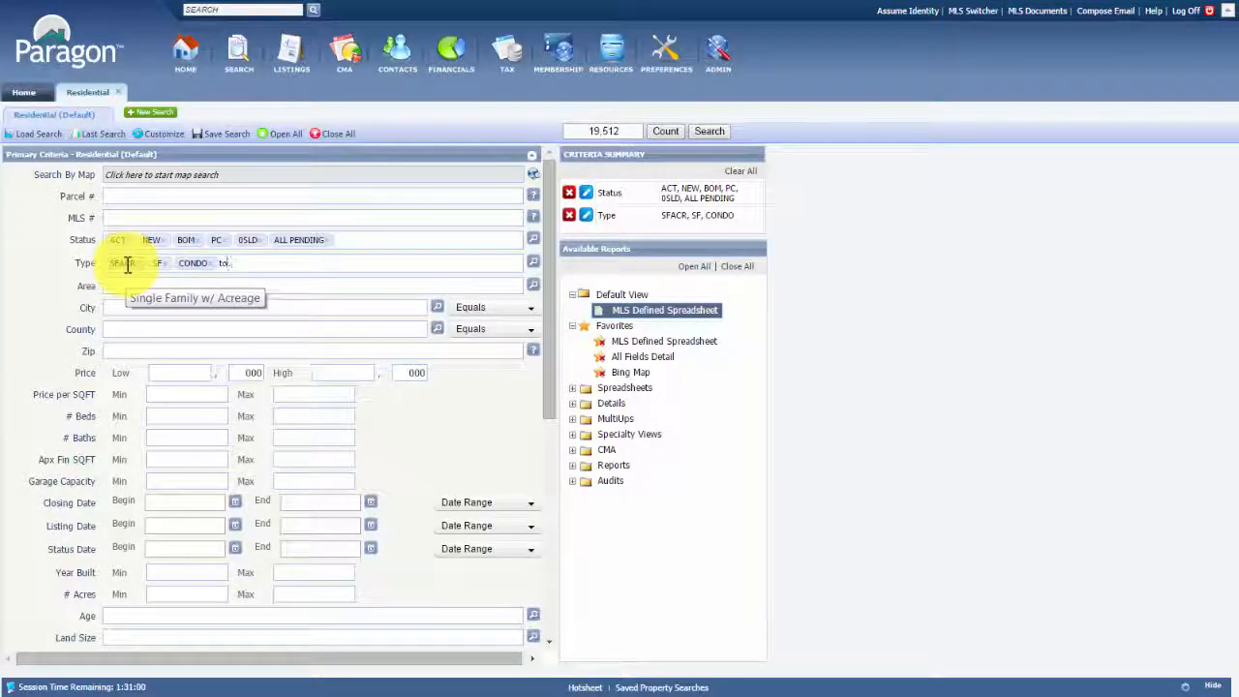
{"action": "key", "text": "Return"}
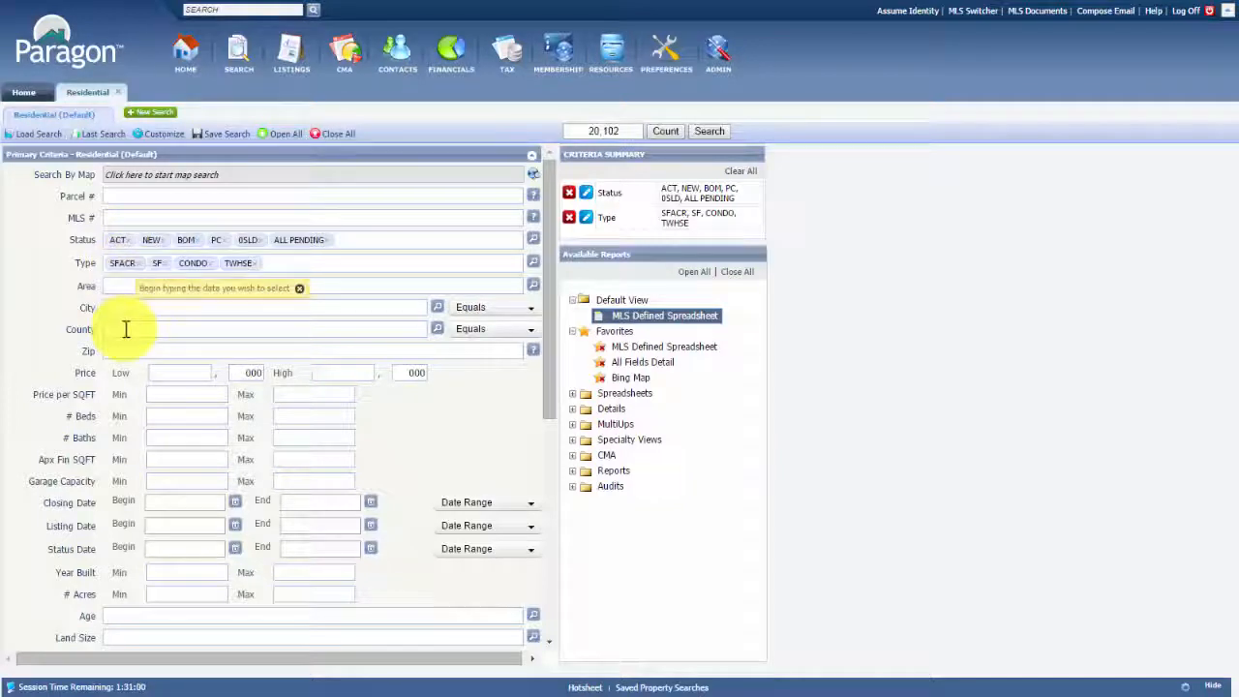
Add areas 0400 and 0500 to the Area criterion
{"action": "type", "text": "bois"}
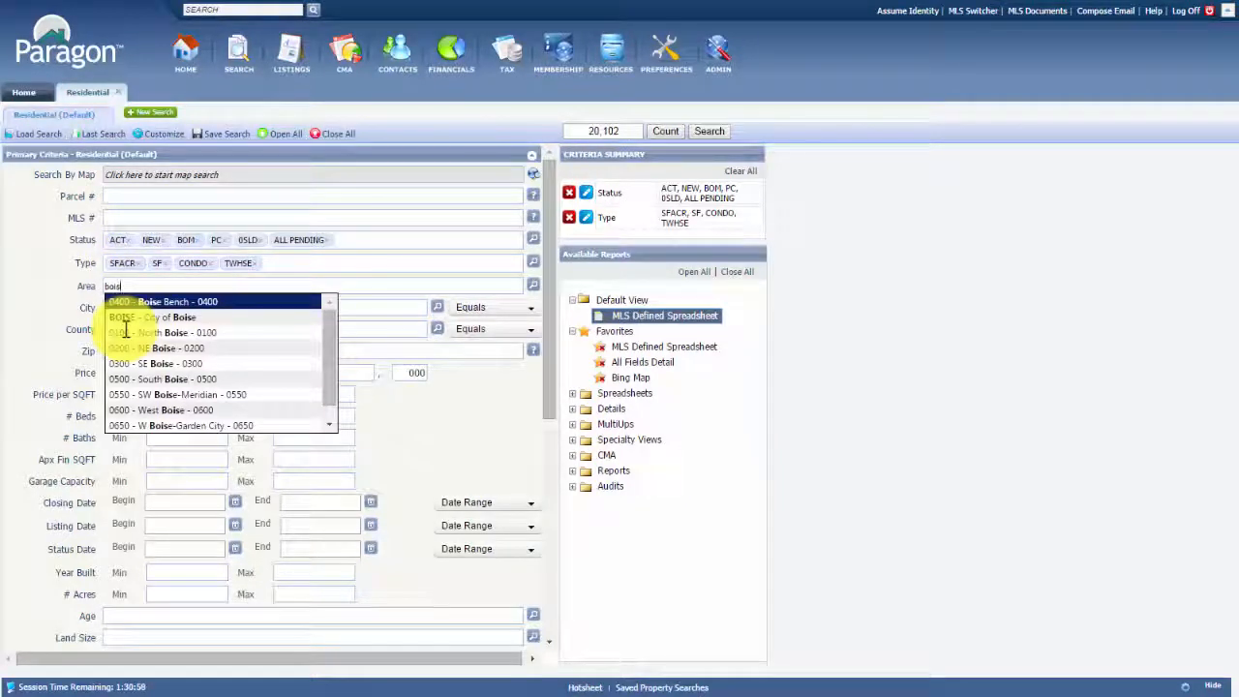
{"action": "key", "text": "BackSpace"}
{"action": "key", "text": "BackSpace"}
{"action": "key", "text": "BackSpace"}
{"action": "key", "text": "BackSpace"}
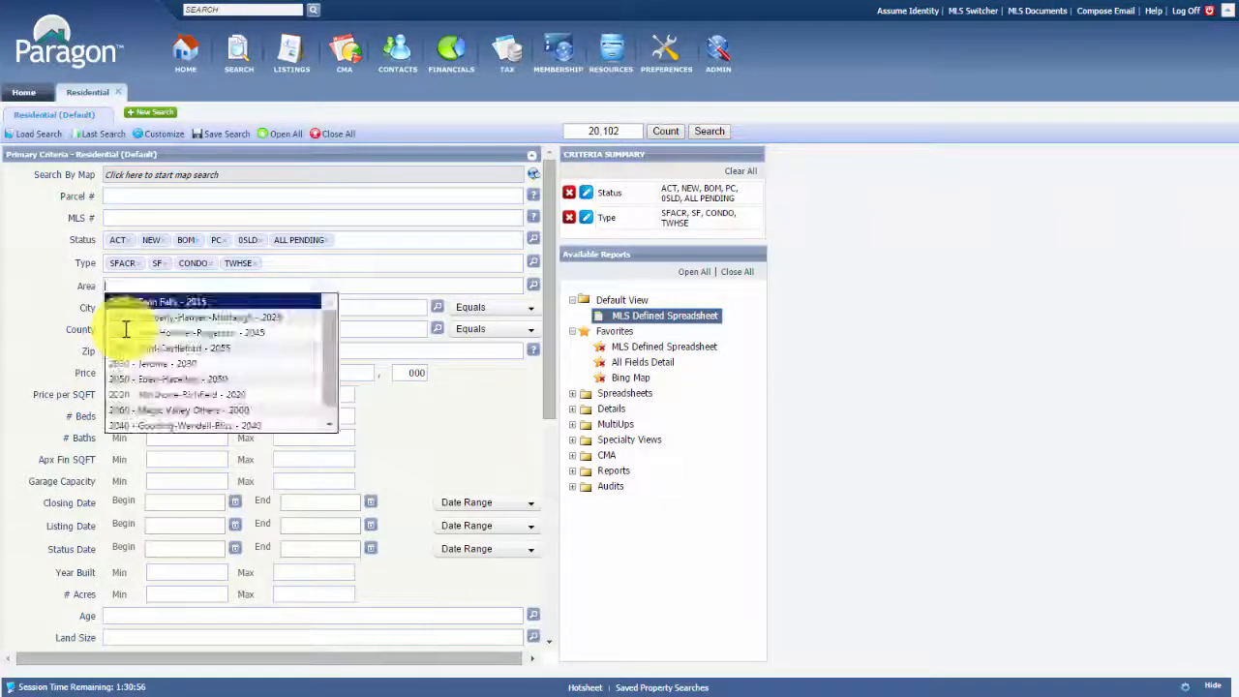
{"action": "type", "text": "0400"}
{"action": "key", "text": "Return"}
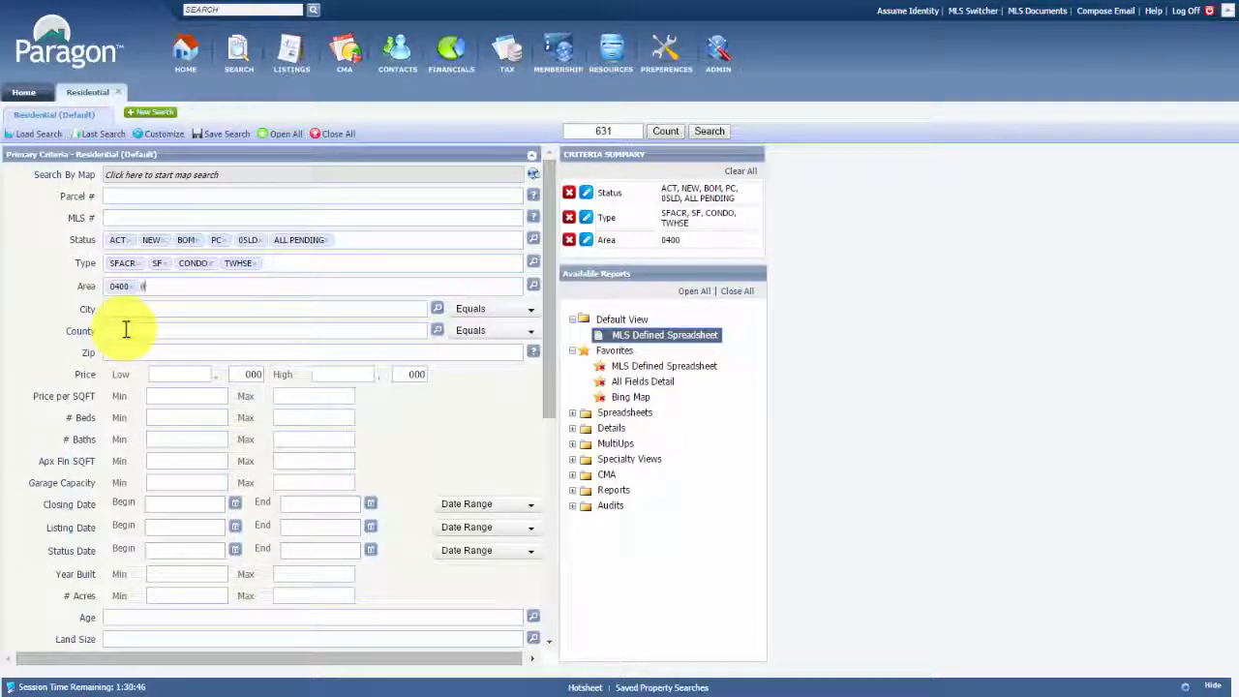
{"action": "type", "text": "0500"}
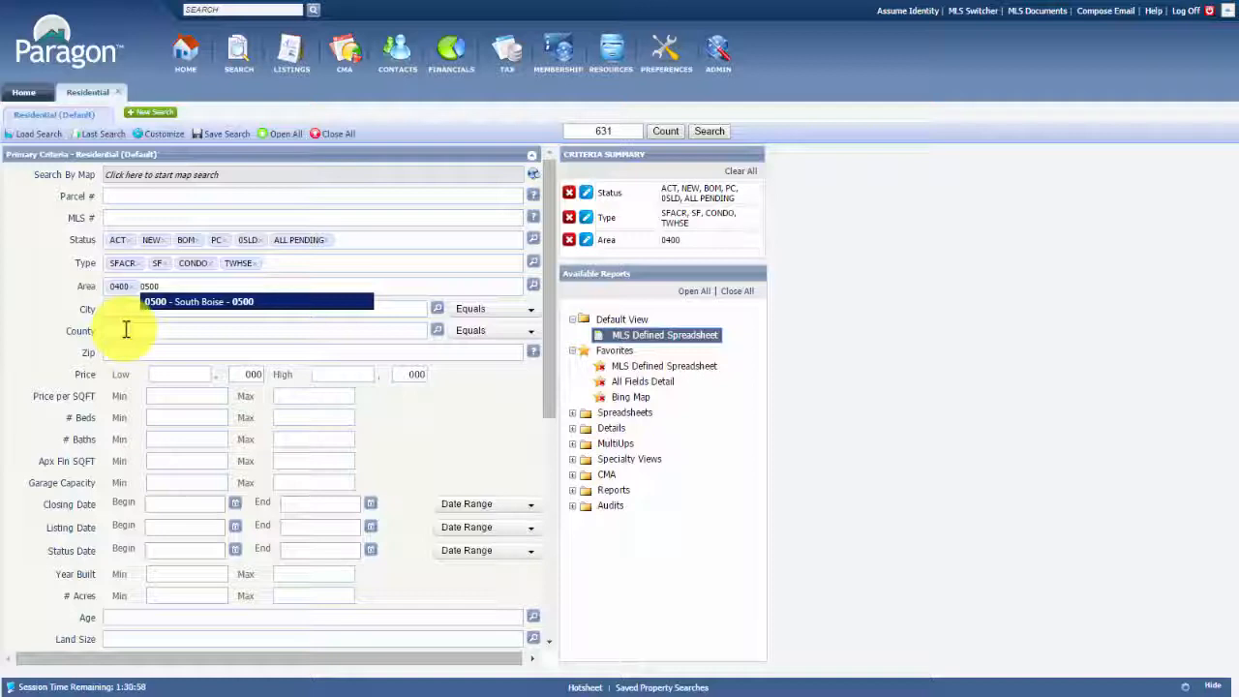
{"action": "key", "text": "Return"}
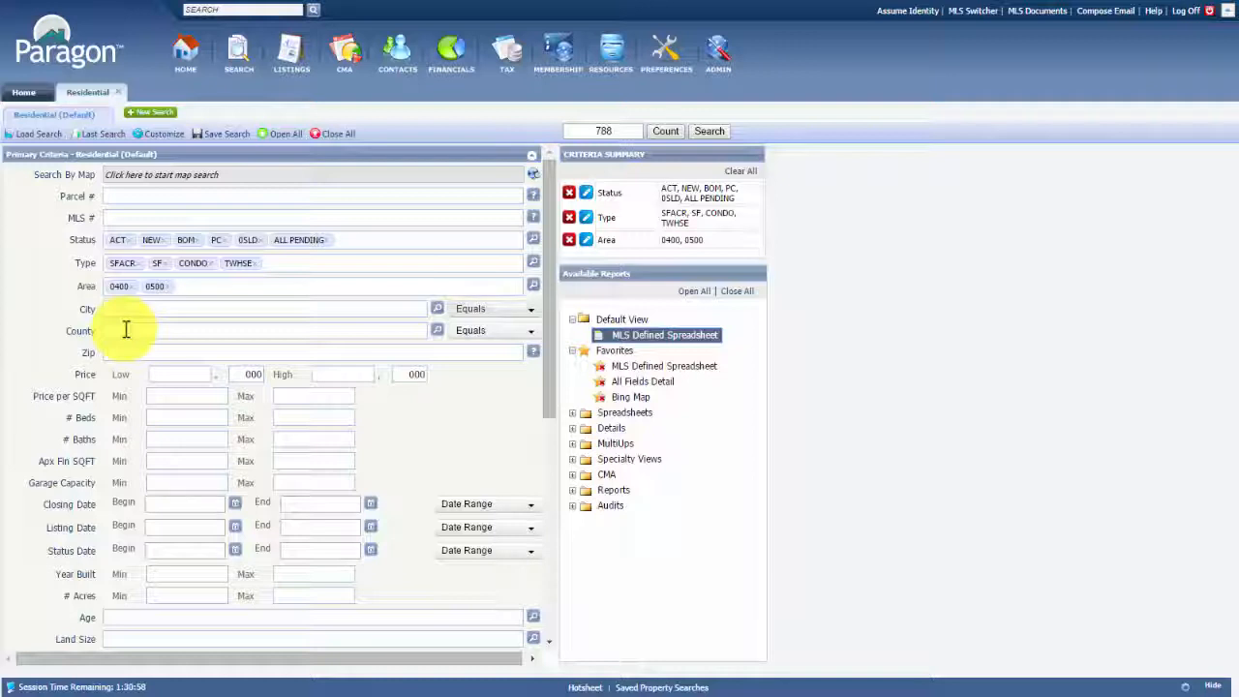
{"action": "key", "text": "Tab"}
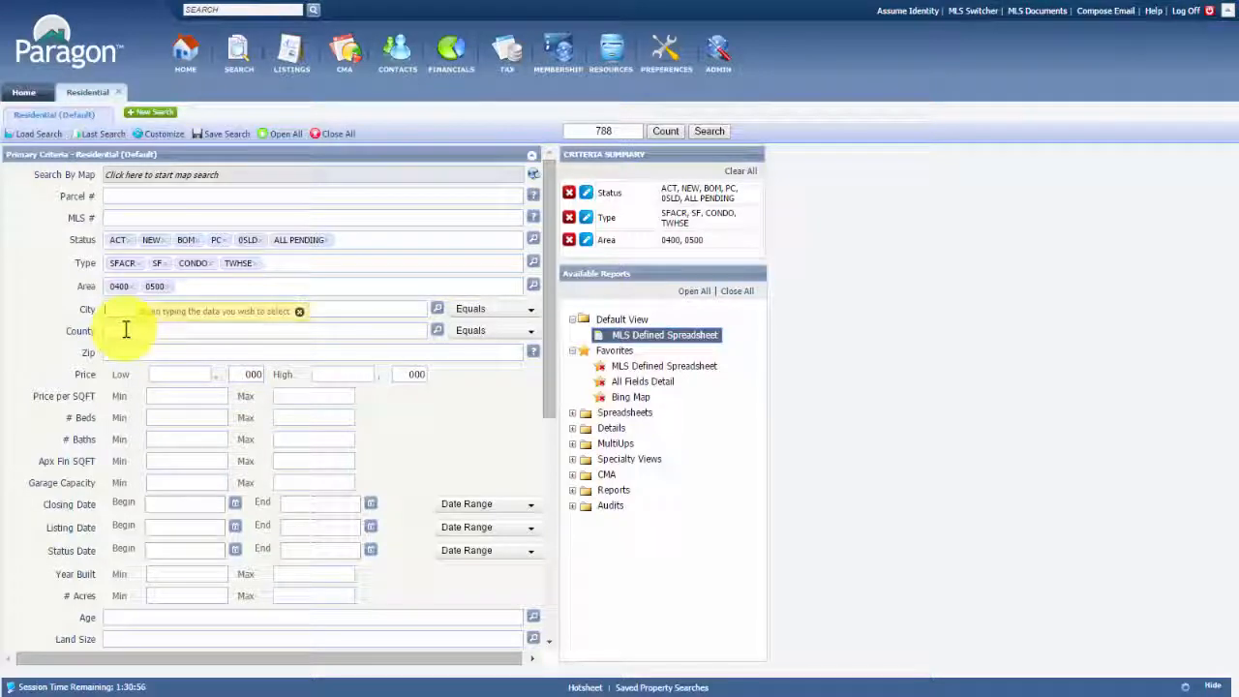
Enter Boise as the City criterion
{"action": "type", "text": "bois"}
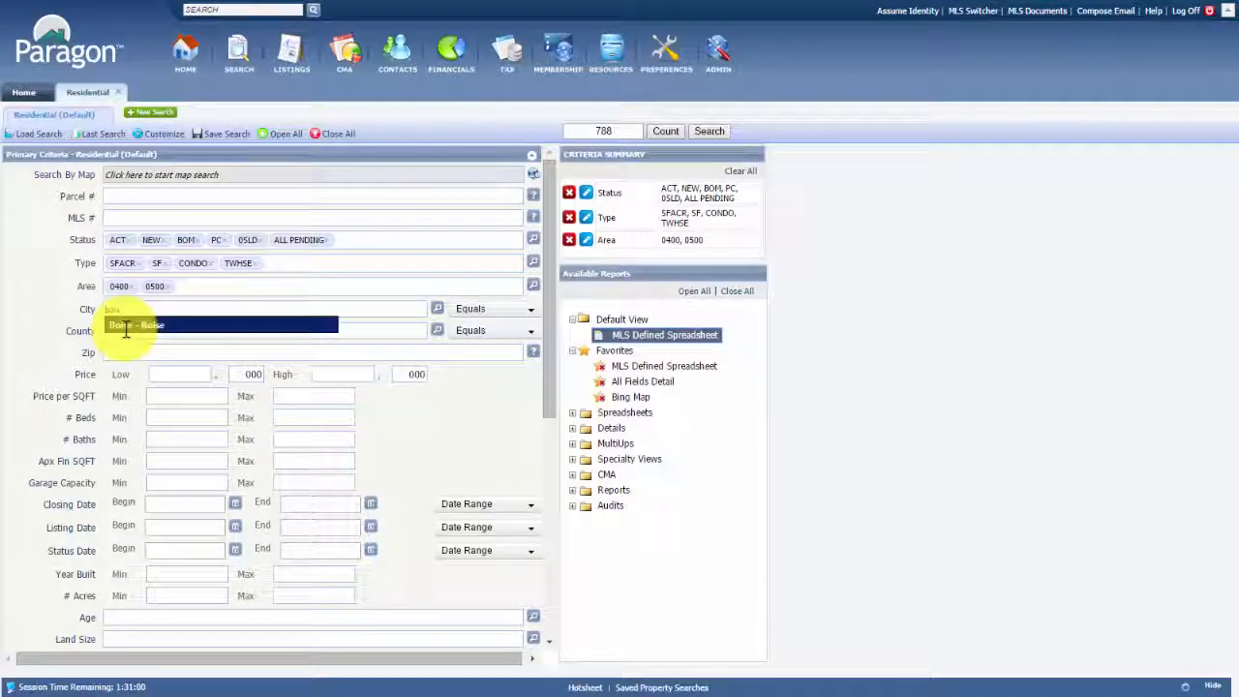
{"action": "key", "text": "Tab"}
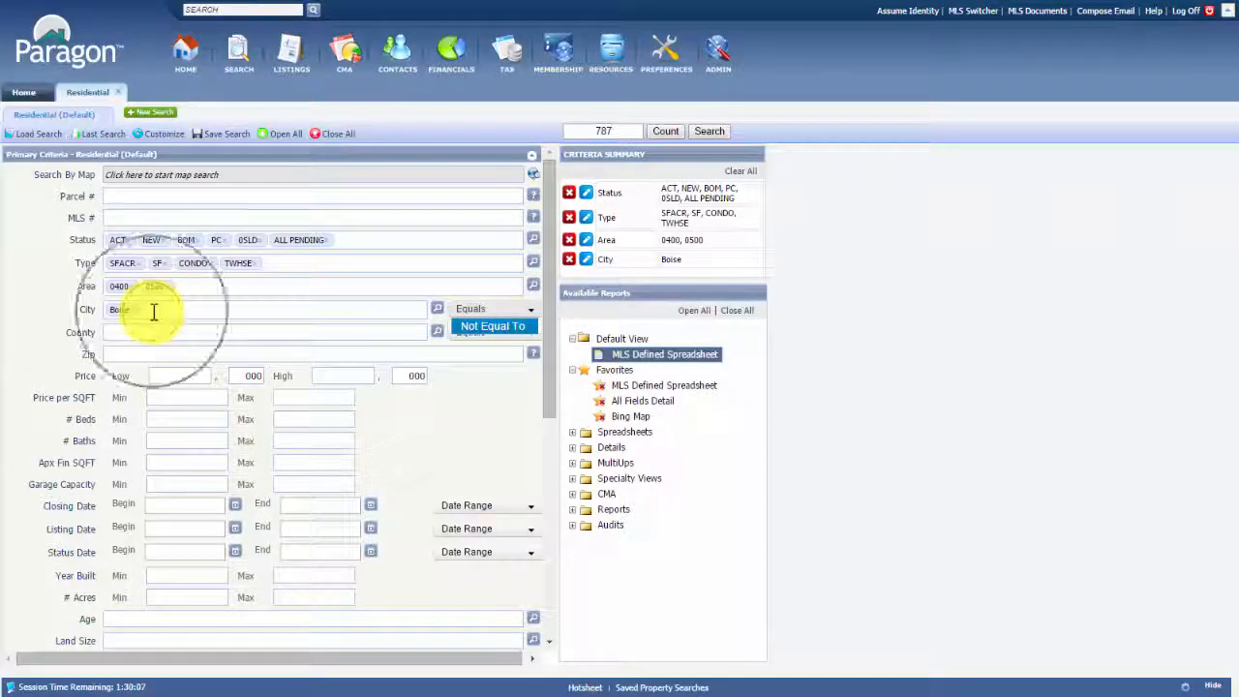
Drop areas 0500 and 0400 and statuses ALL PENDING and 0SLD, keeping City equal to Boise
{"action": "left_click", "coordinate": [491, 327]}
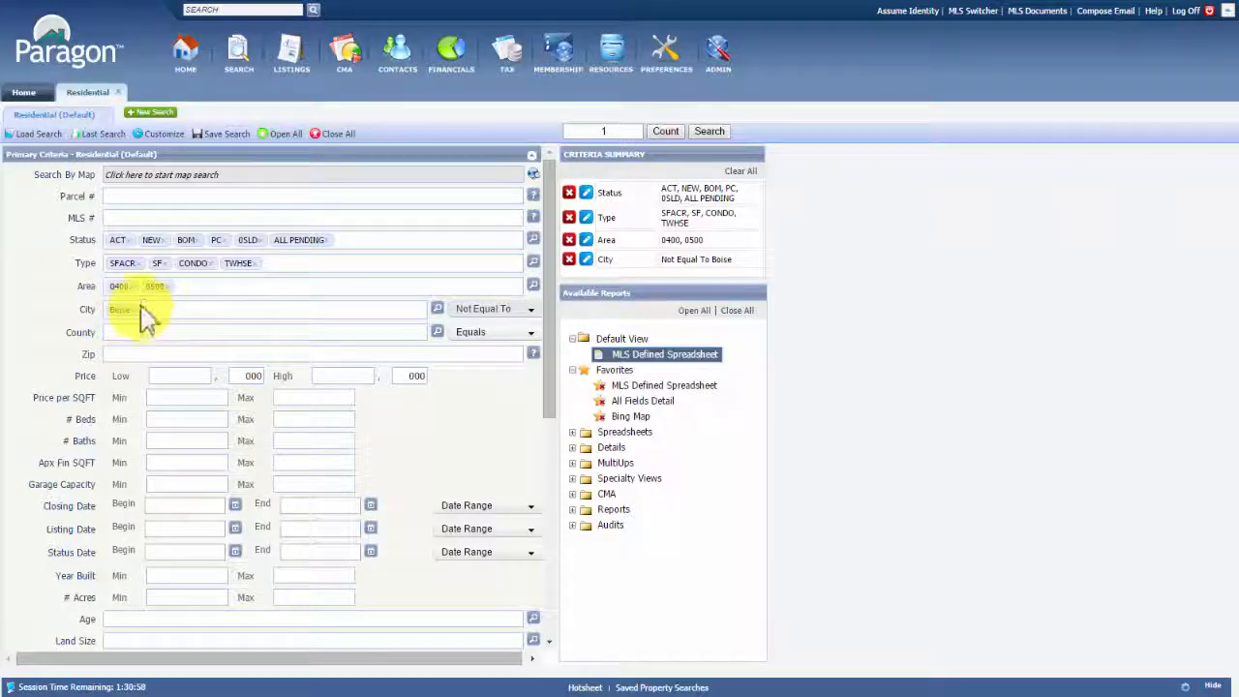
{"action": "left_click", "coordinate": [166, 286]}
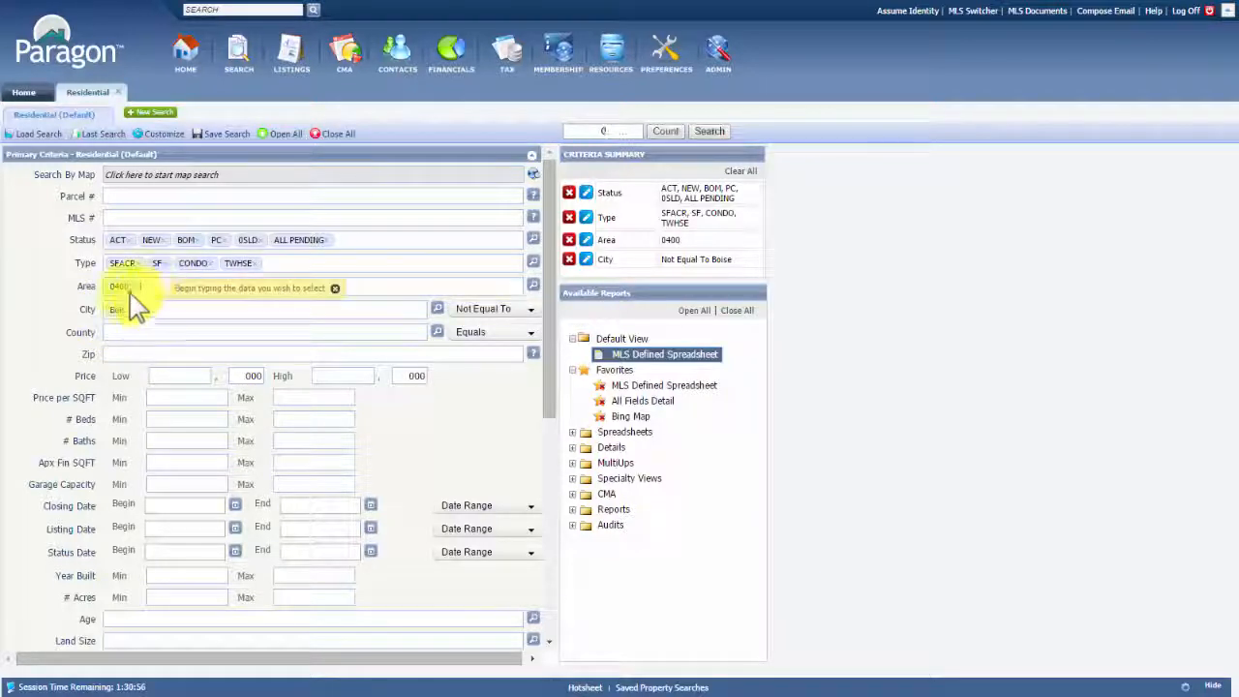
{"action": "left_click", "coordinate": [131, 287]}
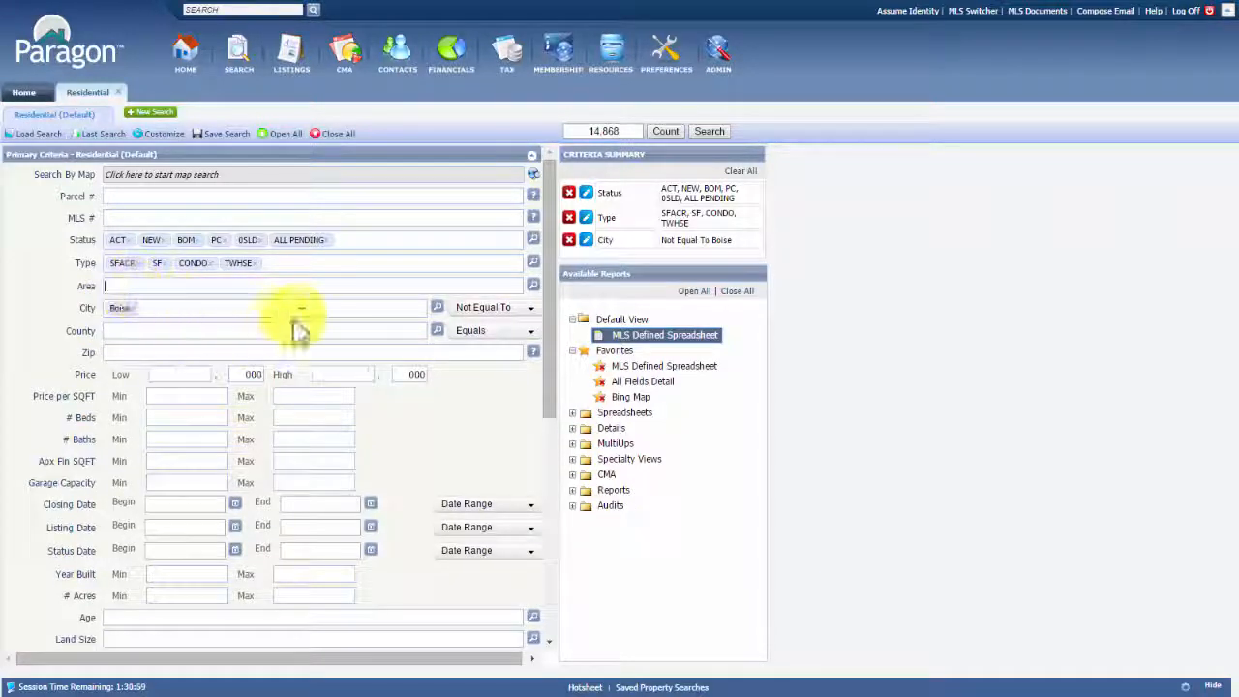
{"action": "left_click", "coordinate": [329, 241]}
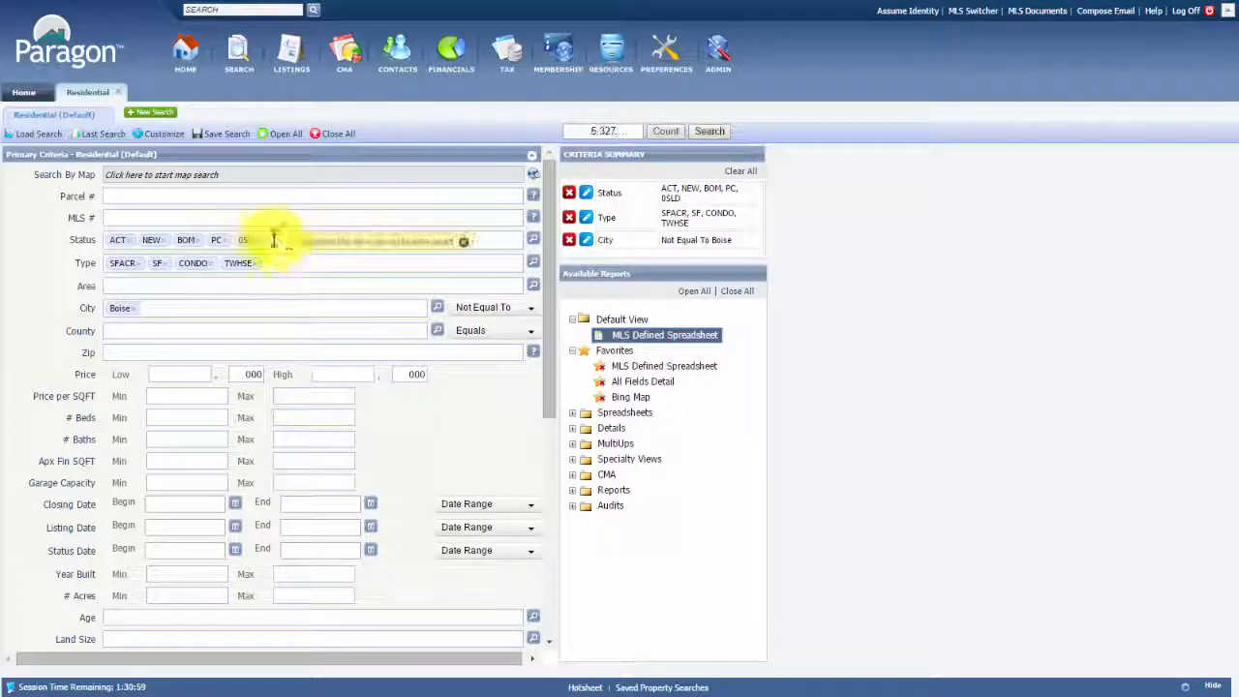
{"action": "left_click", "coordinate": [262, 242]}
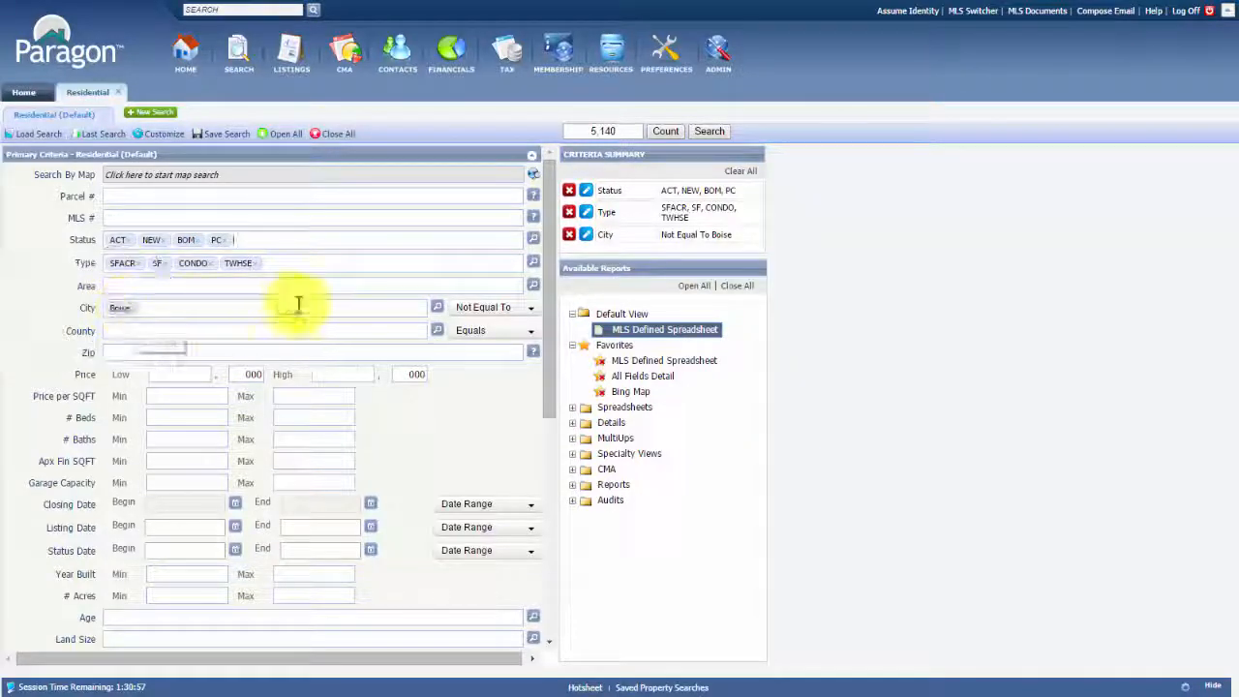
{"action": "left_click", "coordinate": [525, 308]}
{"action": "left_click", "coordinate": [471, 330]}
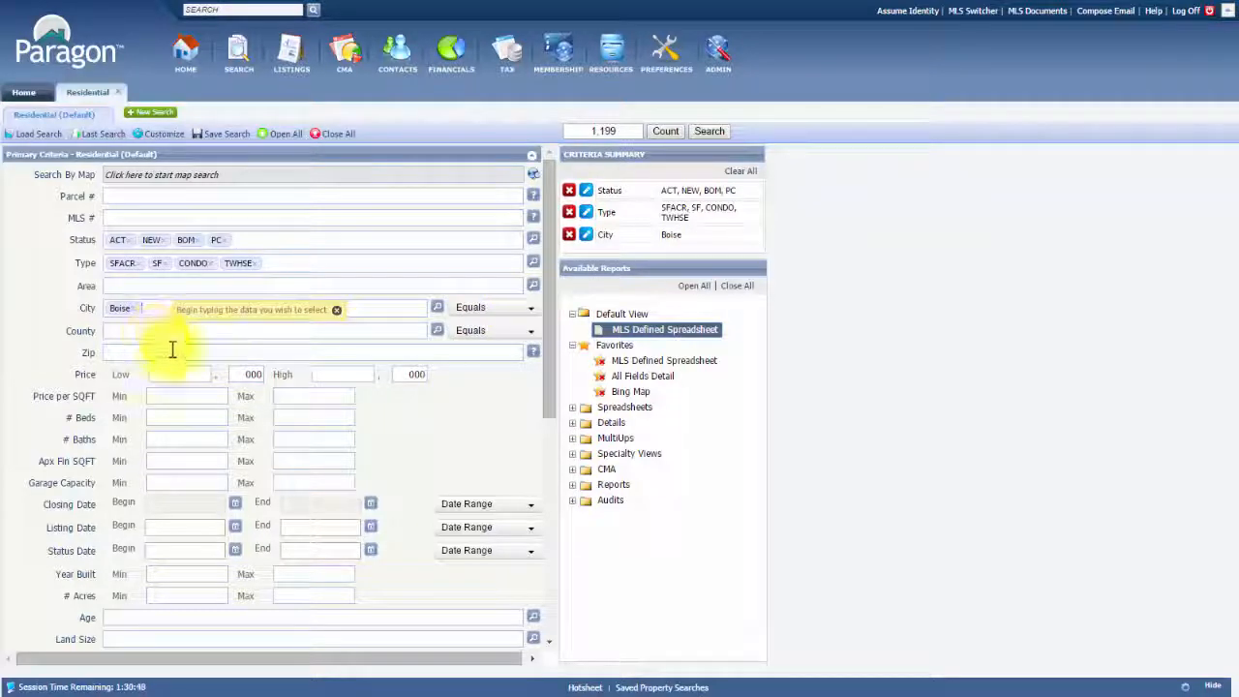
Set the price range to 100,000–200,000
{"action": "scroll", "coordinate": [261, 402], "scroll_direction": "down", "scroll_amount": 2}
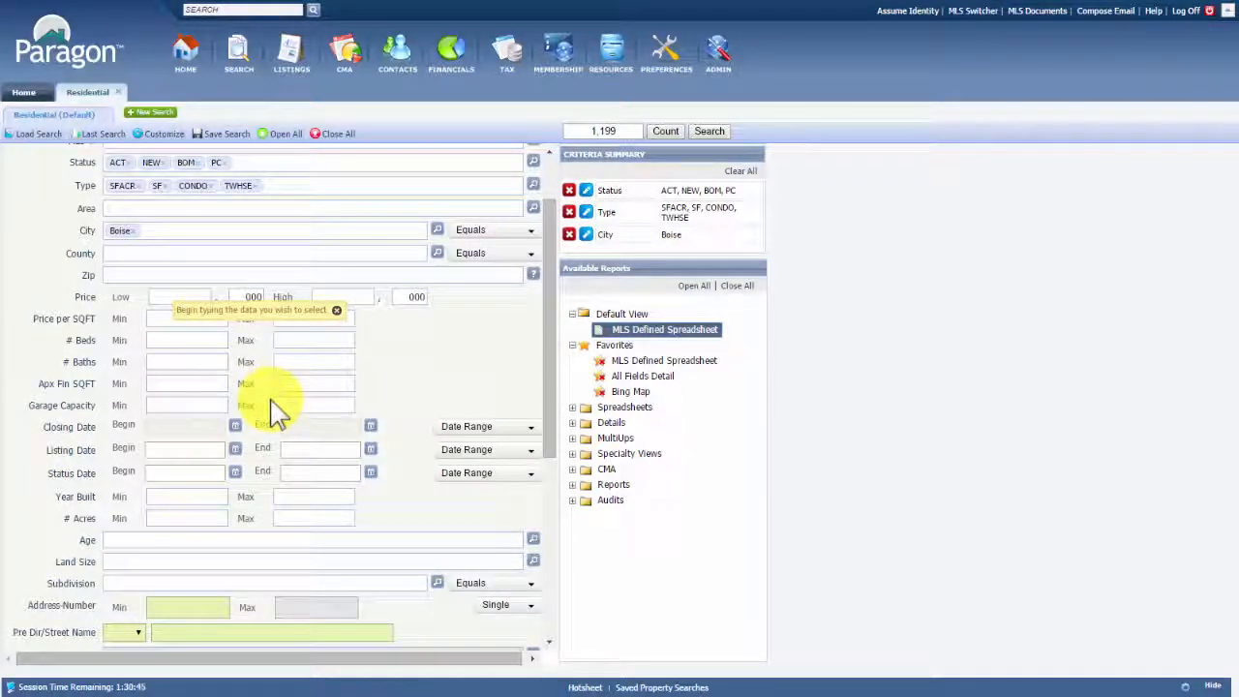
{"action": "left_click", "coordinate": [160, 297]}
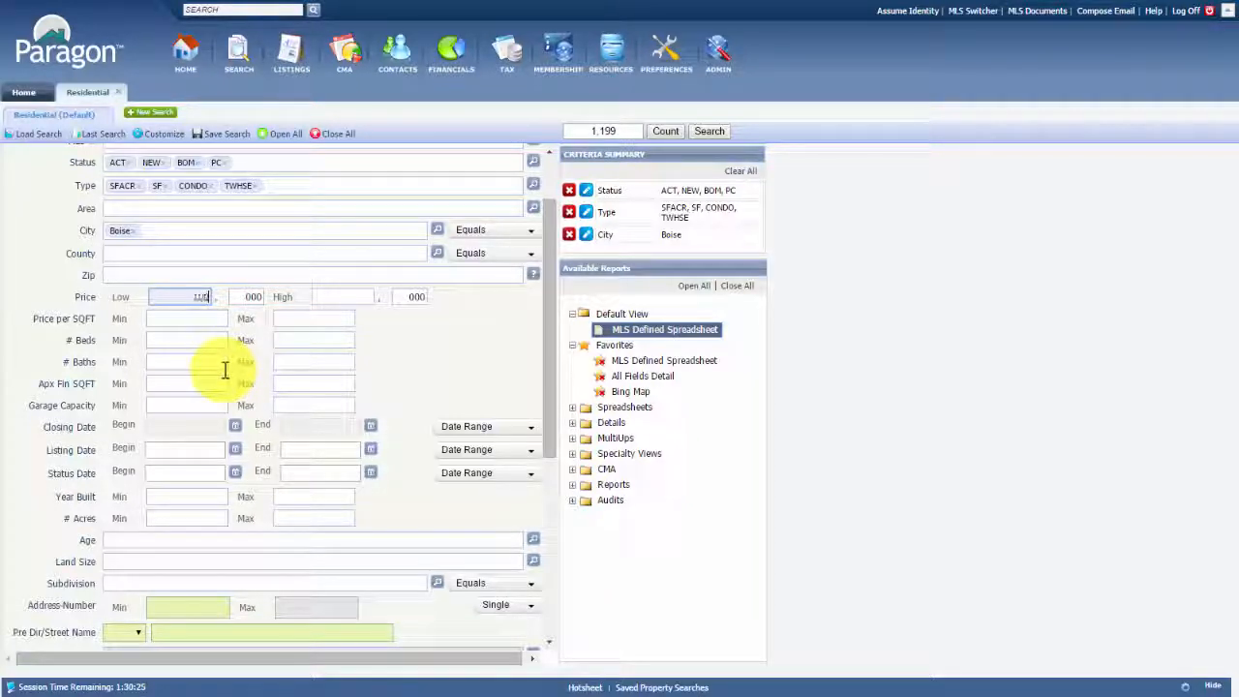
{"action": "type", "text": "100"}
{"action": "key", "text": "Tab"}
{"action": "key", "text": "Tab"}
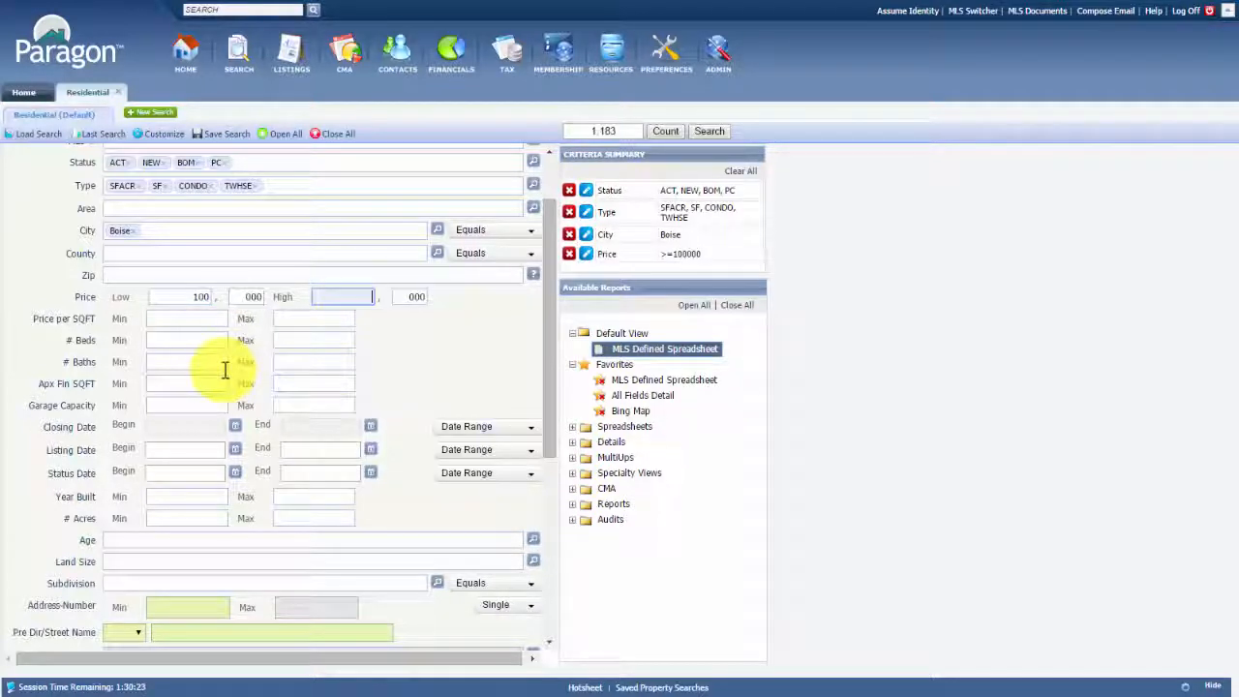
{"action": "type", "text": "200"}
{"action": "key", "text": "Tab"}
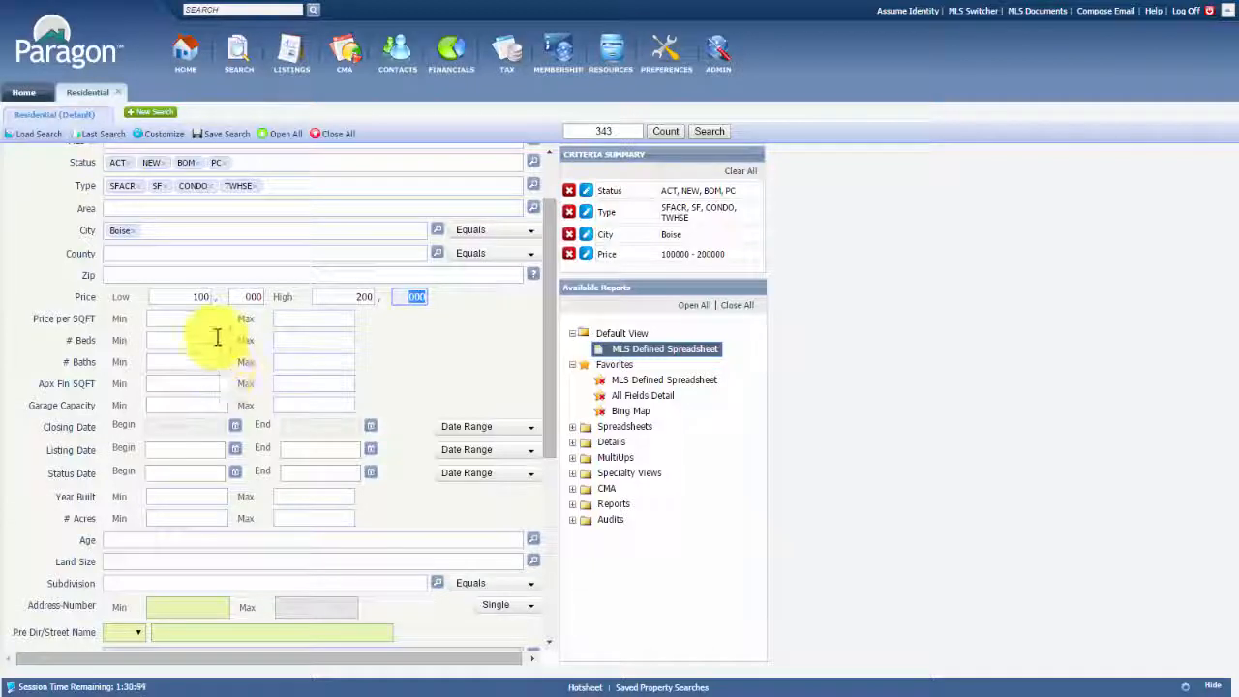
Require a minimum of 3 bedrooms
{"action": "left_click", "coordinate": [215, 338]}
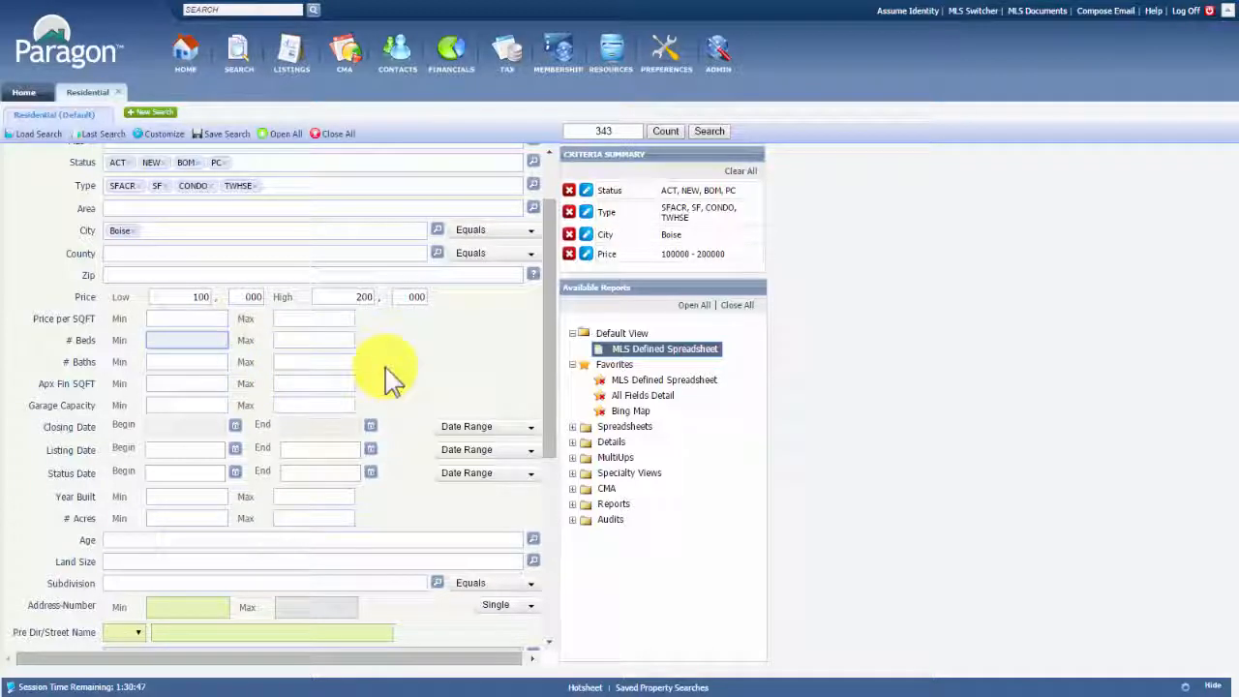
{"action": "type", "text": "3"}
{"action": "key", "text": "Tab"}
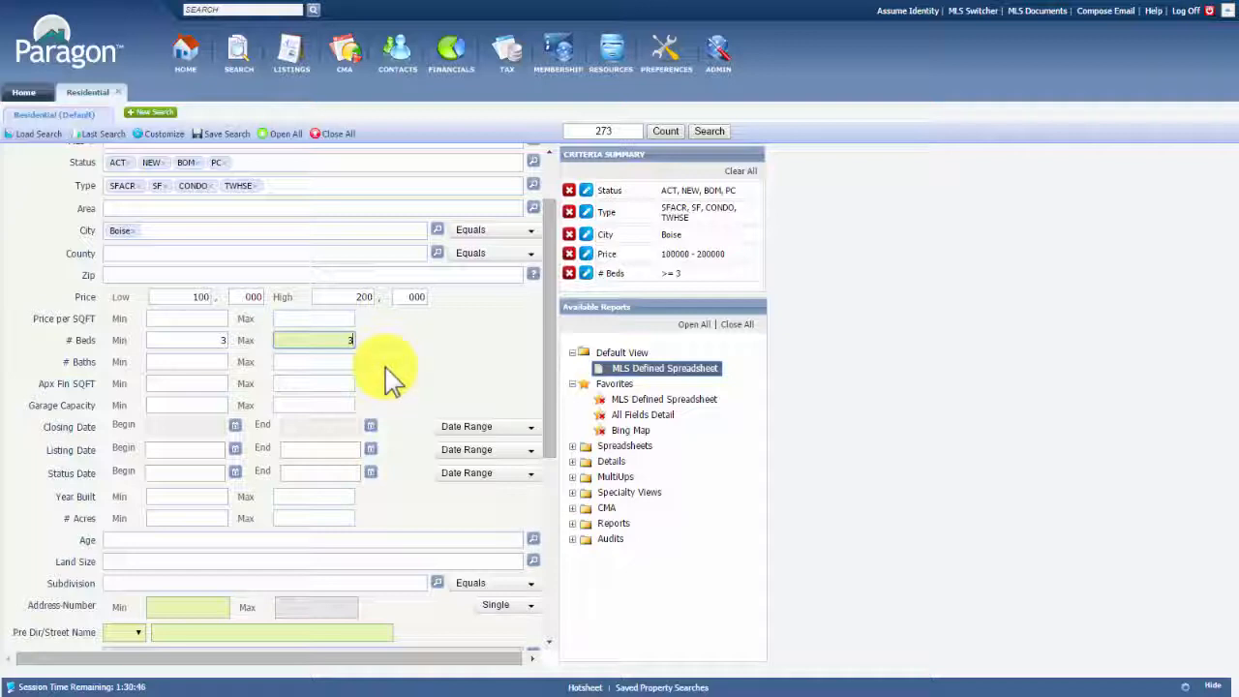
{"action": "key", "text": "Tab"}
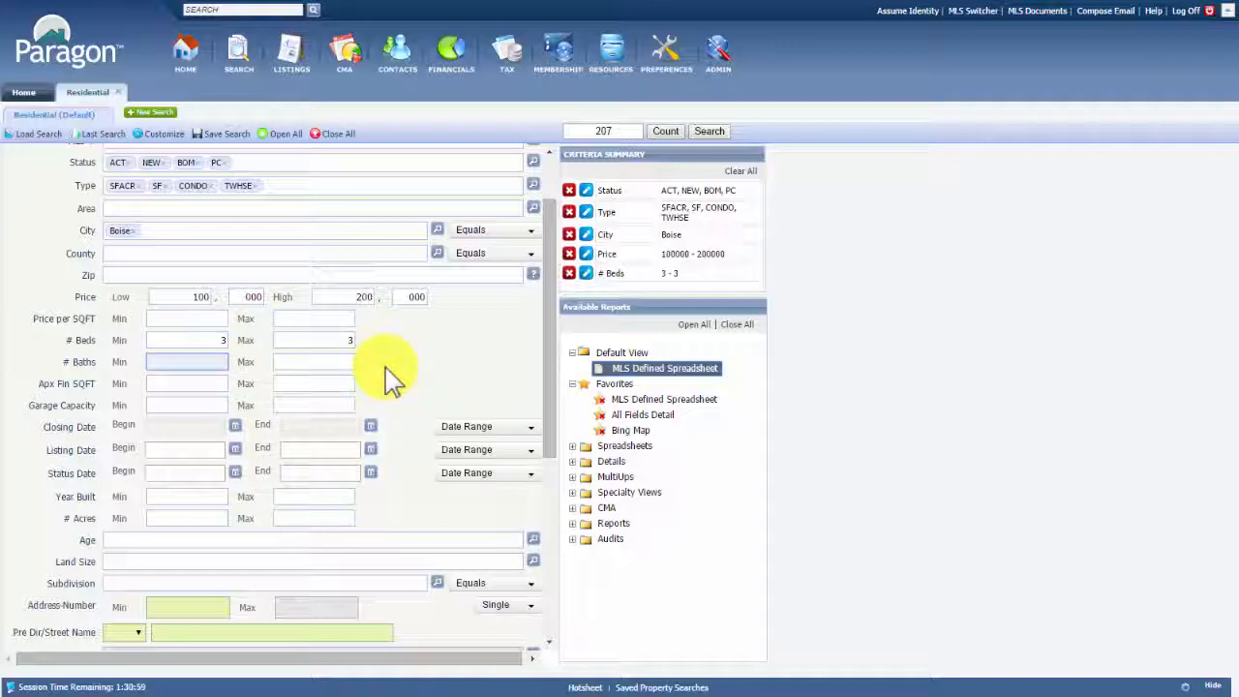
{"action": "type", "text": "2"}
{"action": "key", "text": "Tab"}
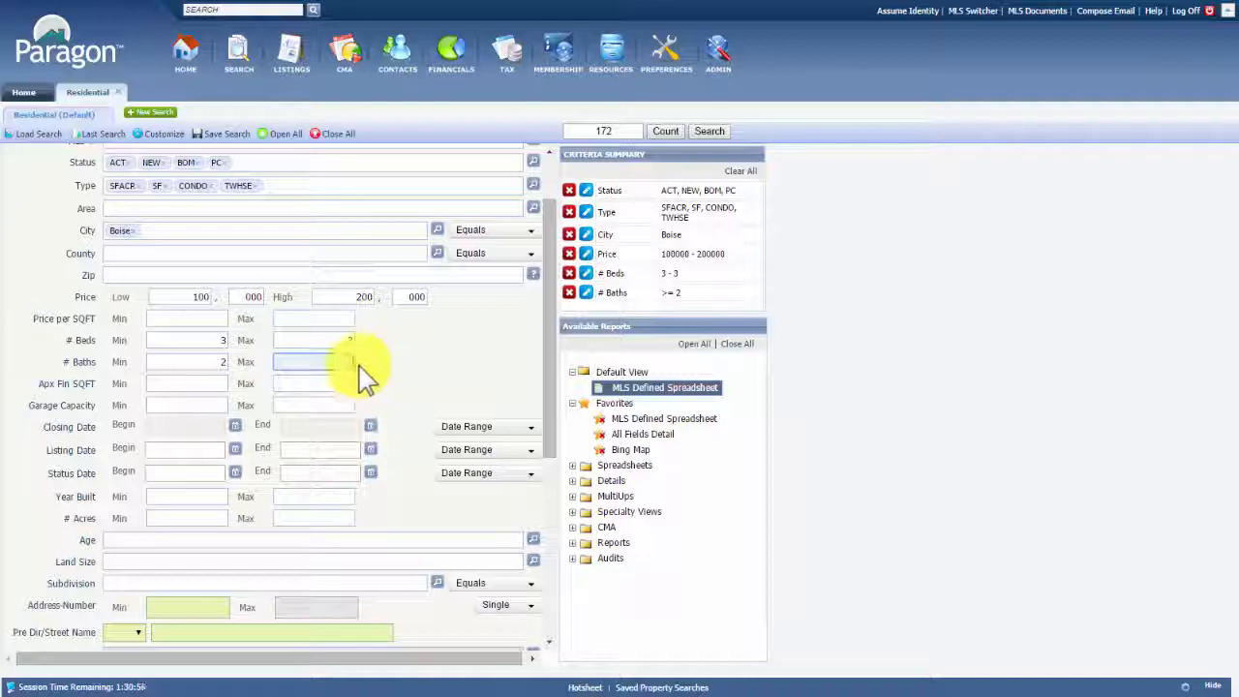
{"action": "left_click", "coordinate": [341, 339]}
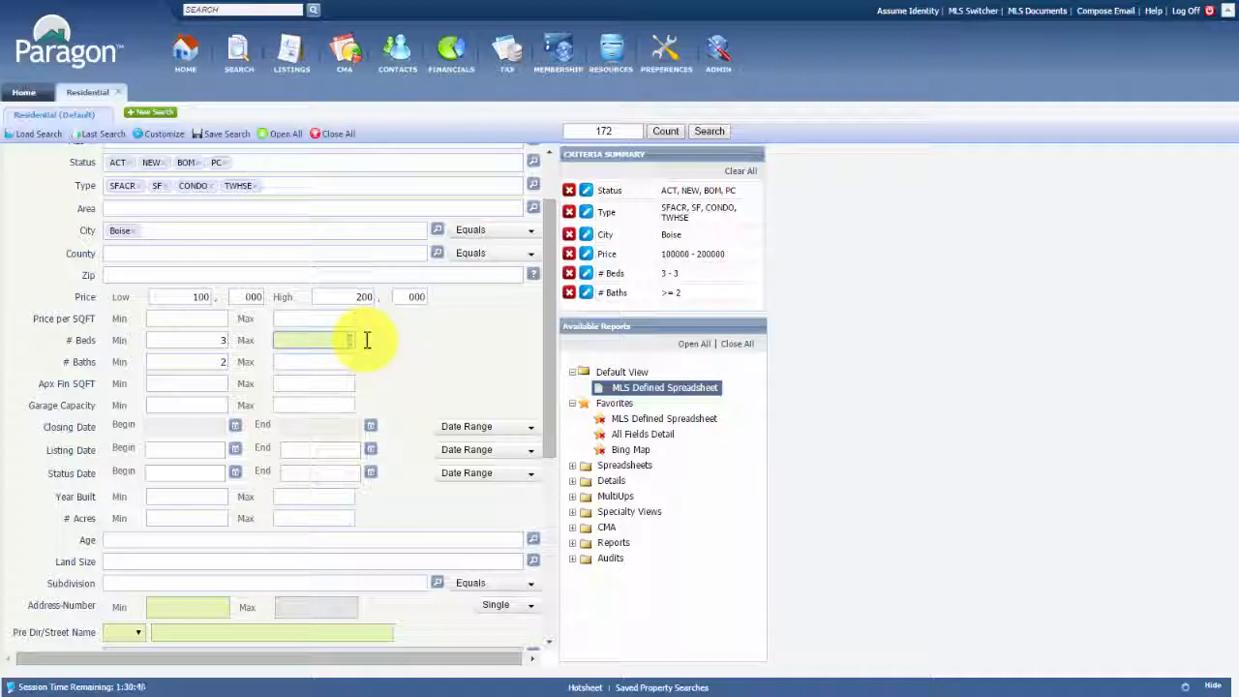
{"action": "key", "text": "Tab"}
{"action": "key", "text": "Tab"}
{"action": "key", "text": "Tab"}
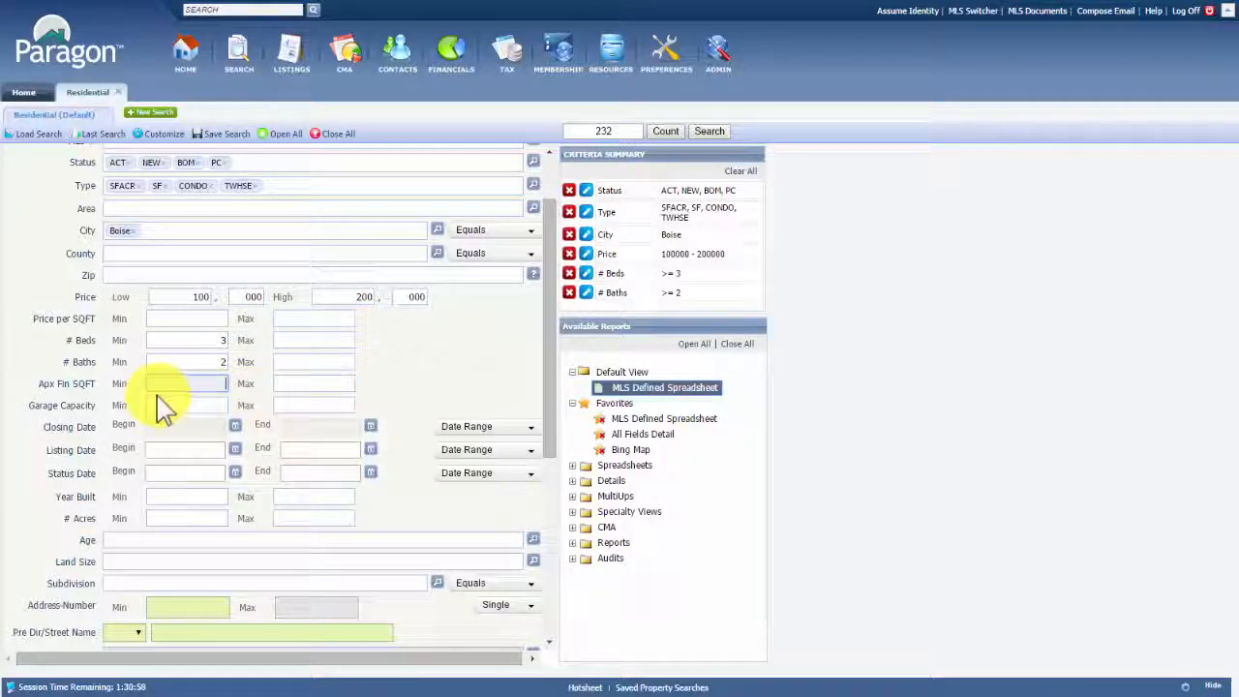
{"action": "key", "text": "Tab"}
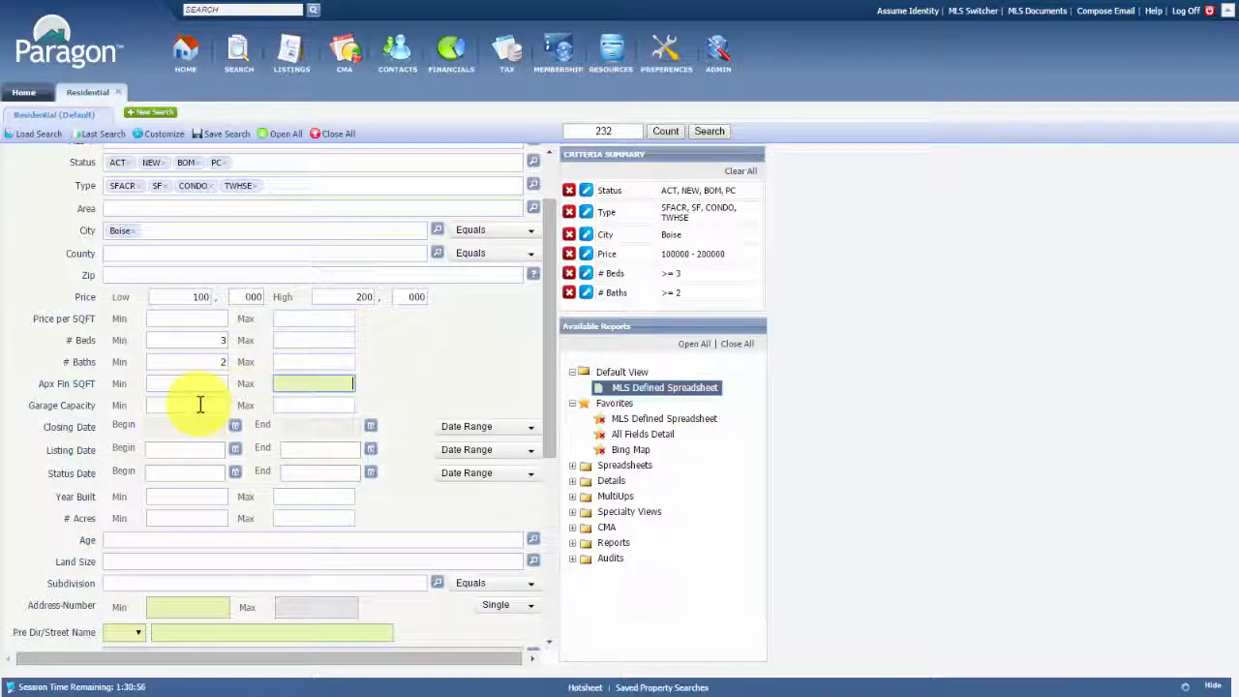
{"action": "left_click", "coordinate": [206, 407]}
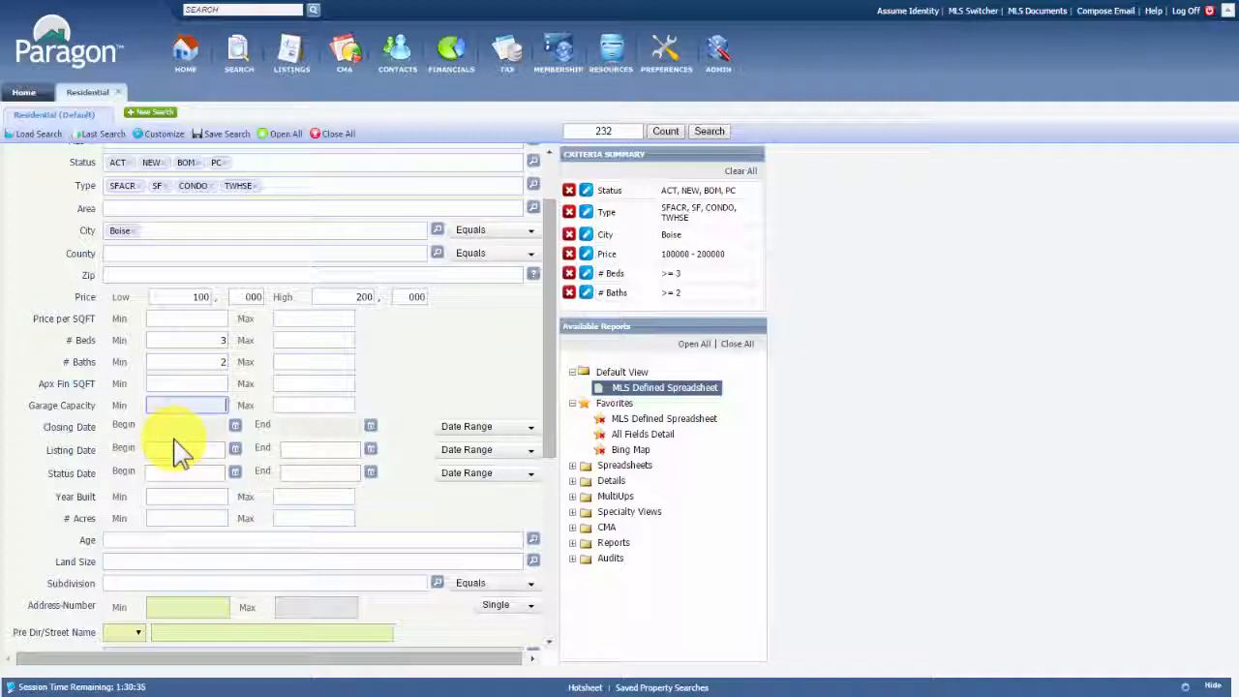
Add SLD - Sold to the Status field, raising the match count to 11,630
{"action": "scroll", "coordinate": [177, 445], "scroll_direction": "up", "scroll_amount": 2}
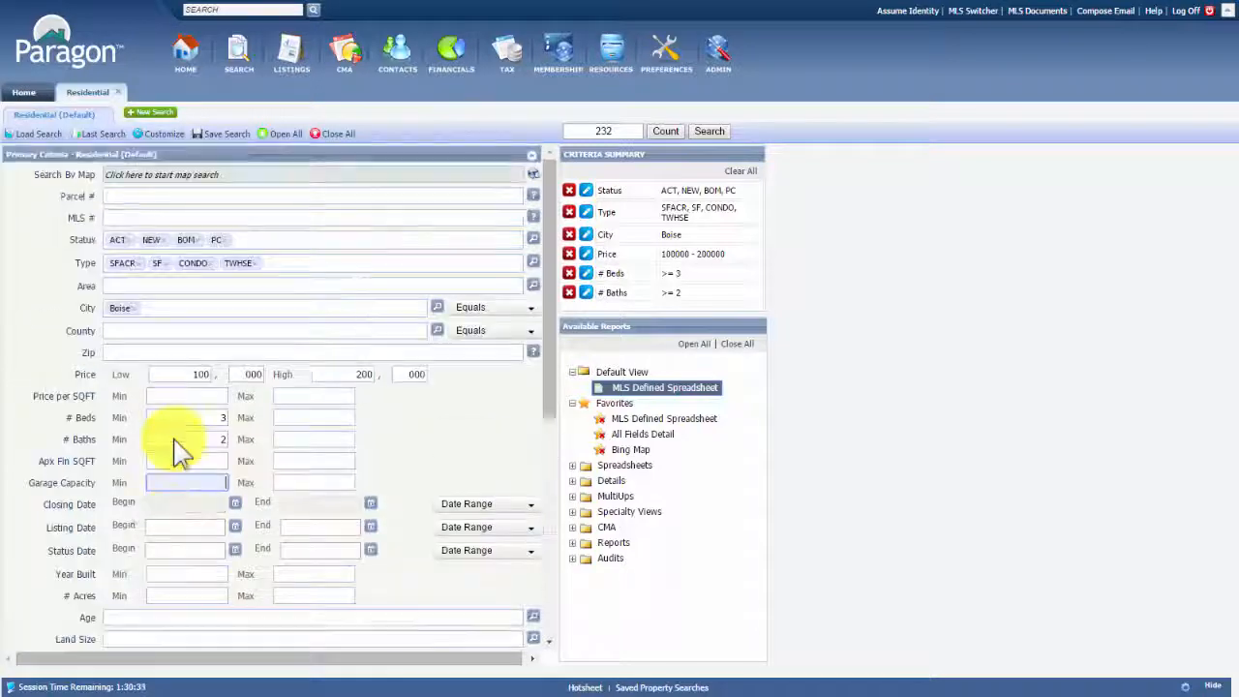
{"action": "left_click", "coordinate": [244, 240]}
{"action": "type", "text": "sold"}
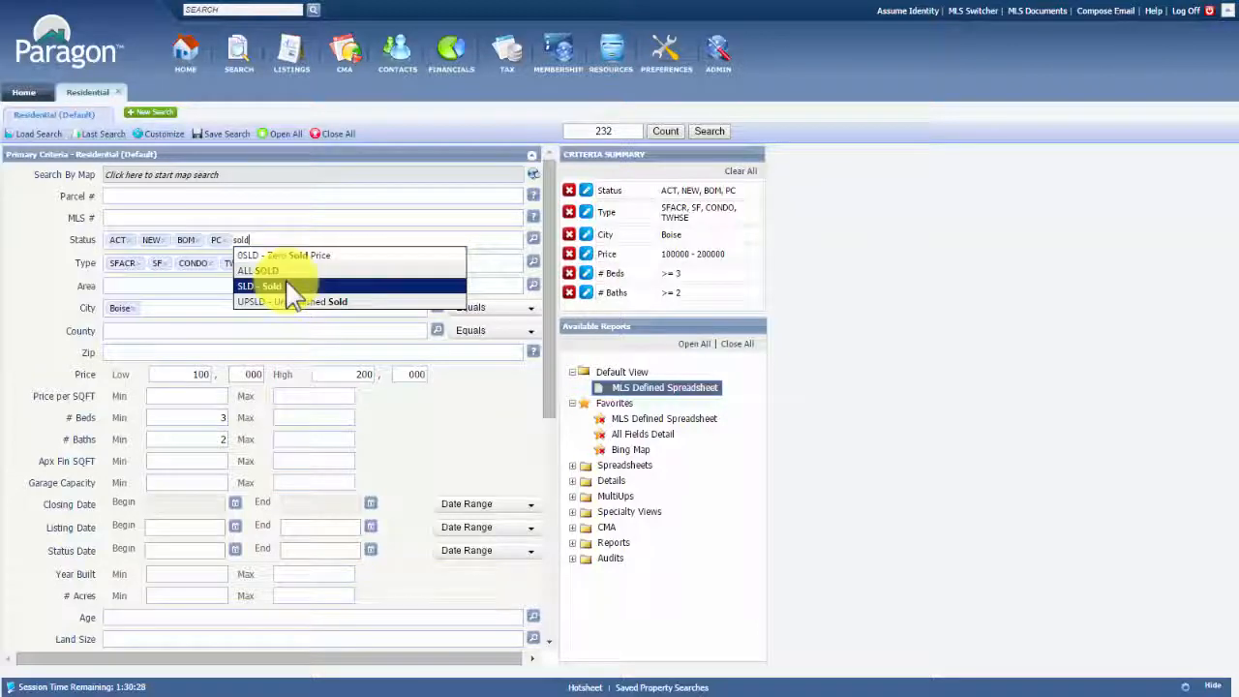
{"action": "left_click", "coordinate": [290, 287]}
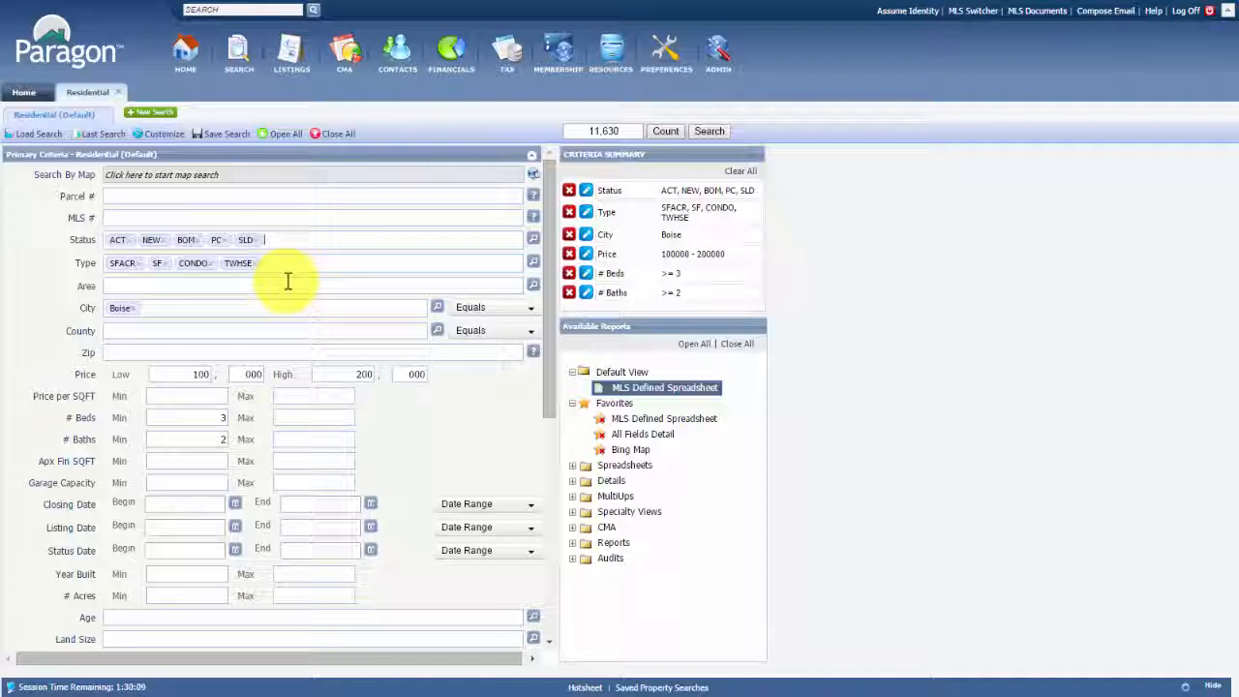
{"action": "scroll", "coordinate": [256, 329], "scroll_direction": "down", "scroll_amount": 3}
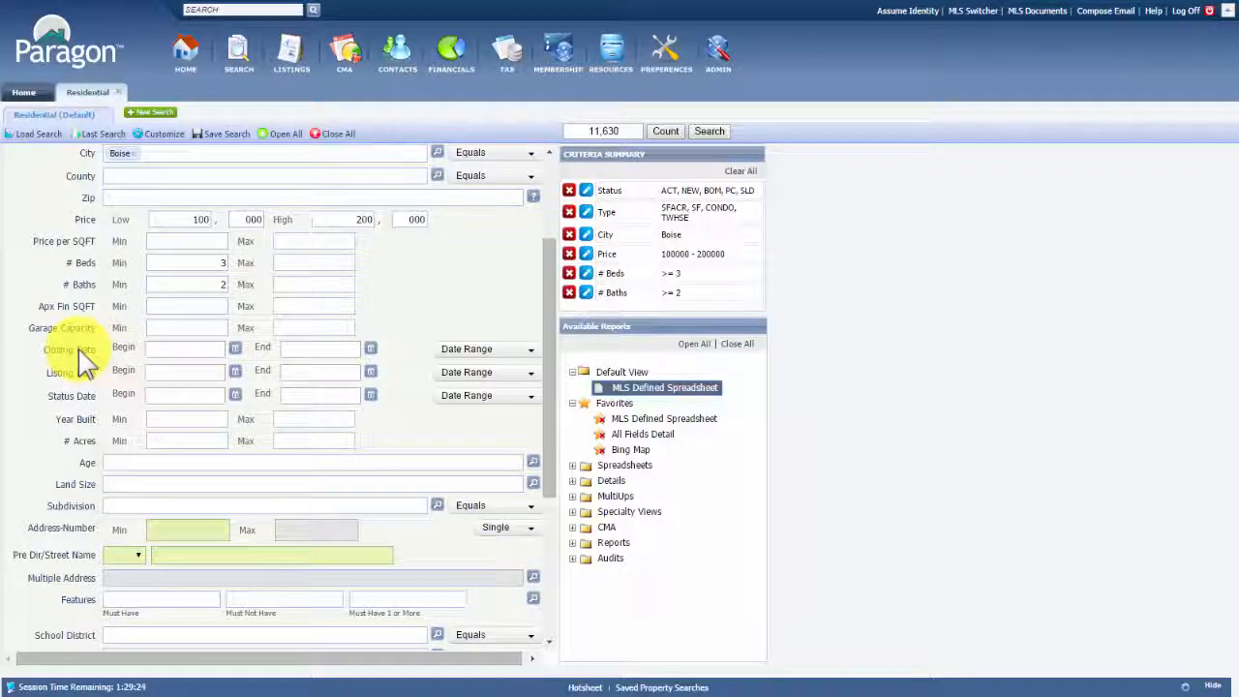
Set Closing Date Begin to 02/05/2015 from the calendar, then select and clear that date
{"action": "left_click", "coordinate": [83, 353]}
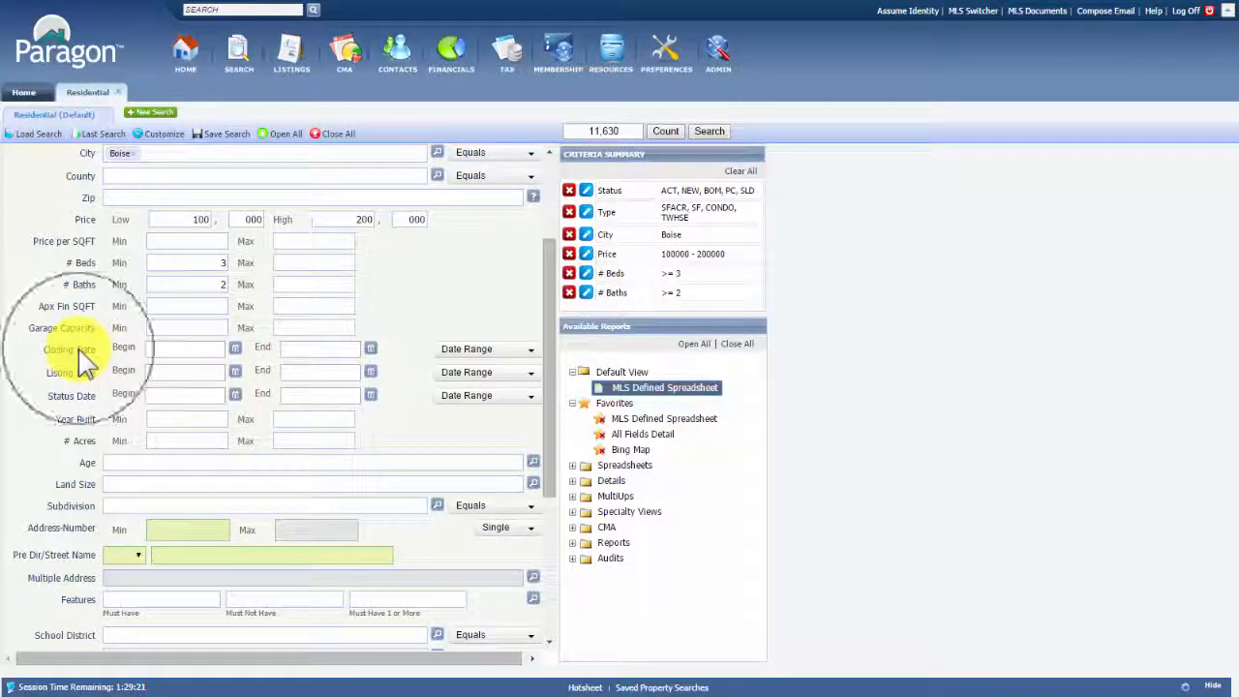
{"action": "left_click", "coordinate": [171, 350]}
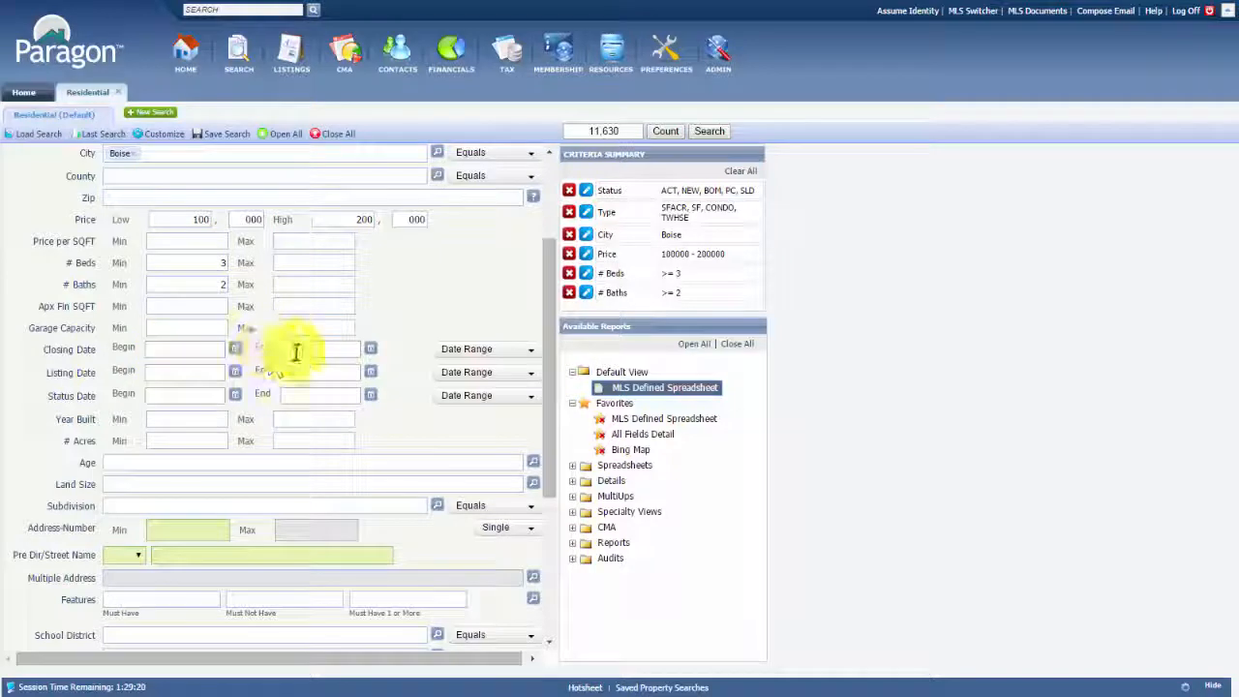
{"action": "left_click", "coordinate": [235, 350]}
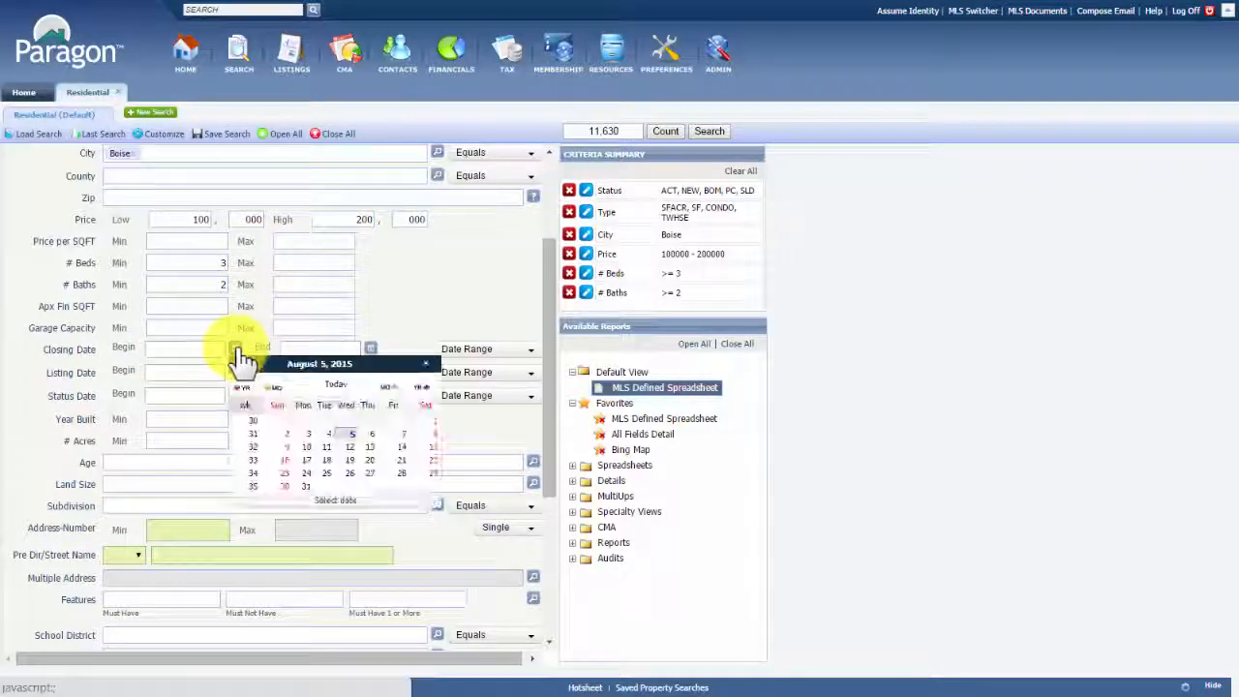
{"action": "left_click", "coordinate": [278, 393]}
{"action": "left_click", "coordinate": [278, 393]}
{"action": "left_click", "coordinate": [278, 393]}
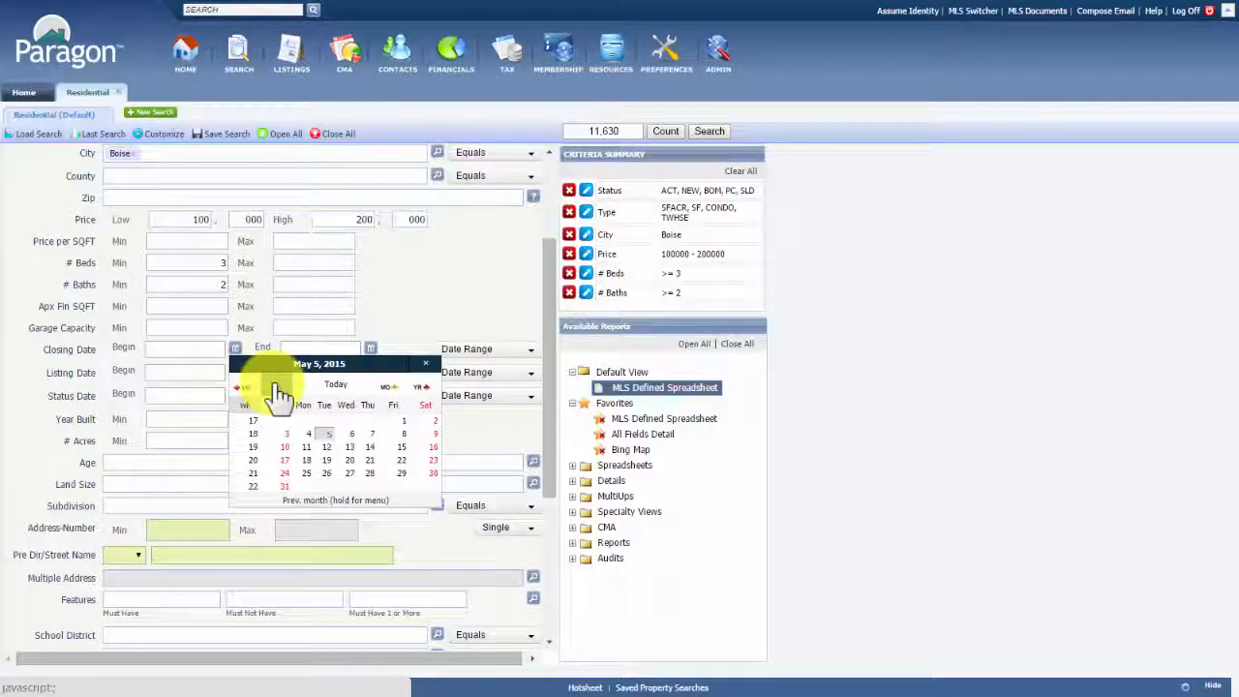
{"action": "left_click", "coordinate": [277, 393]}
{"action": "left_click", "coordinate": [278, 393]}
{"action": "left_click", "coordinate": [277, 393]}
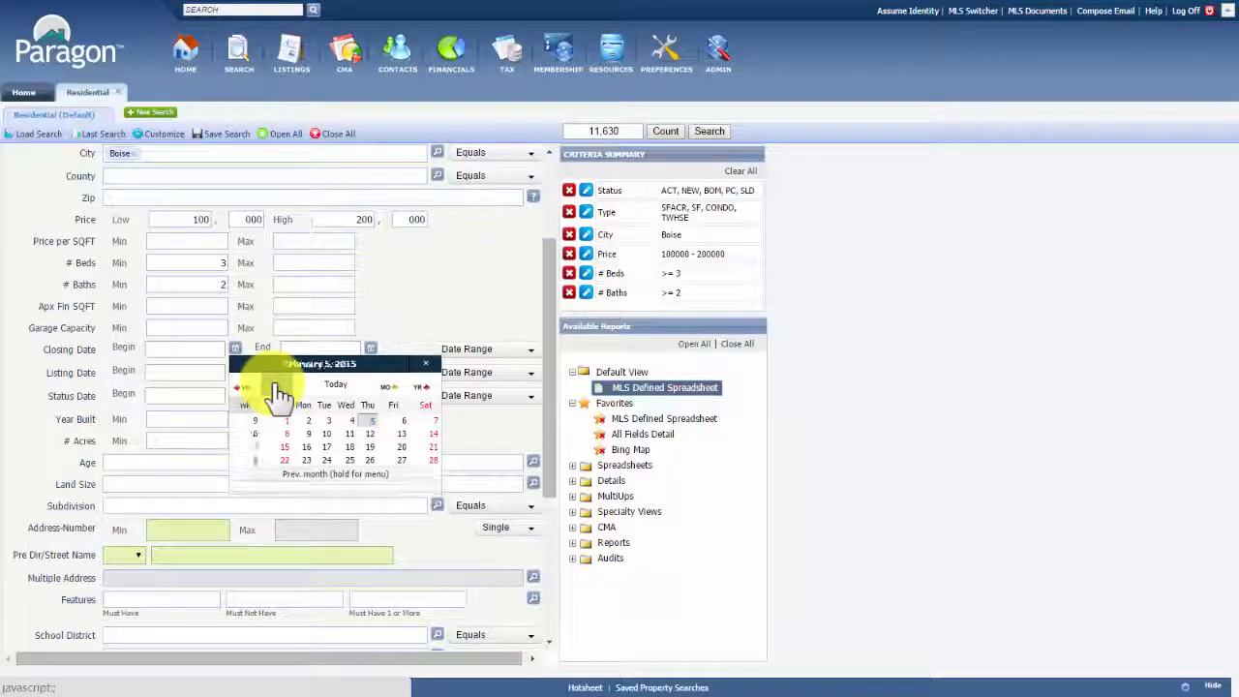
{"action": "left_click", "coordinate": [372, 423]}
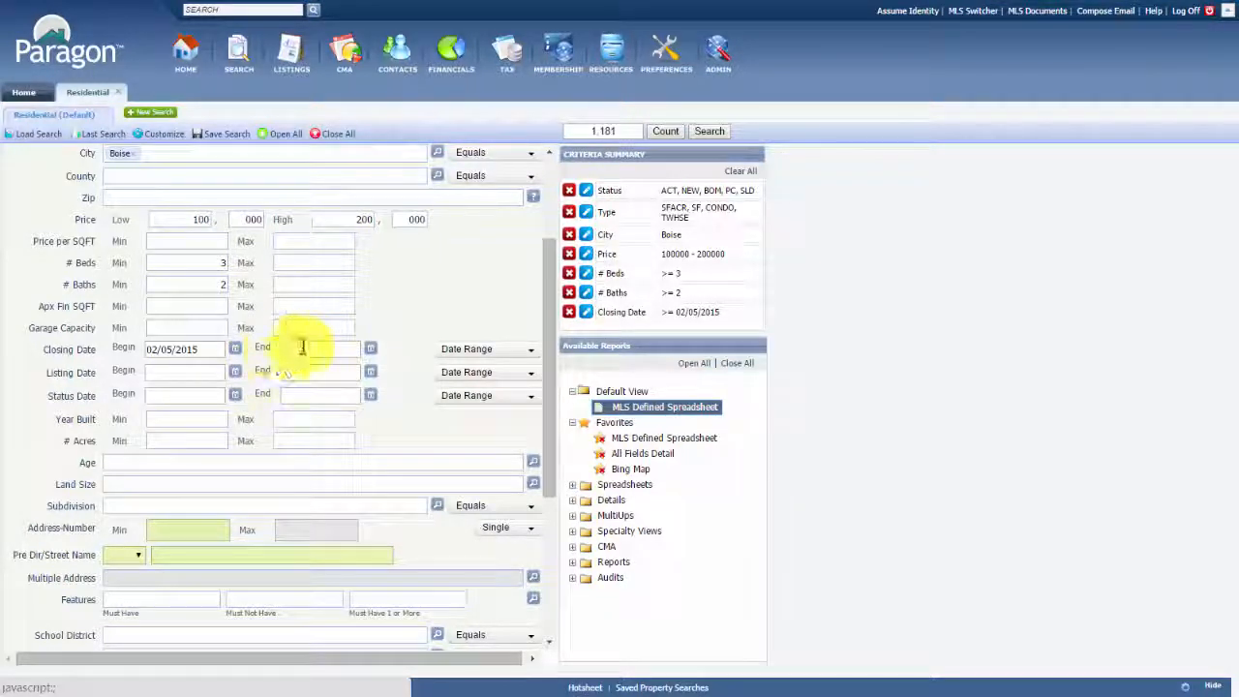
{"action": "left_click", "coordinate": [351, 347]}
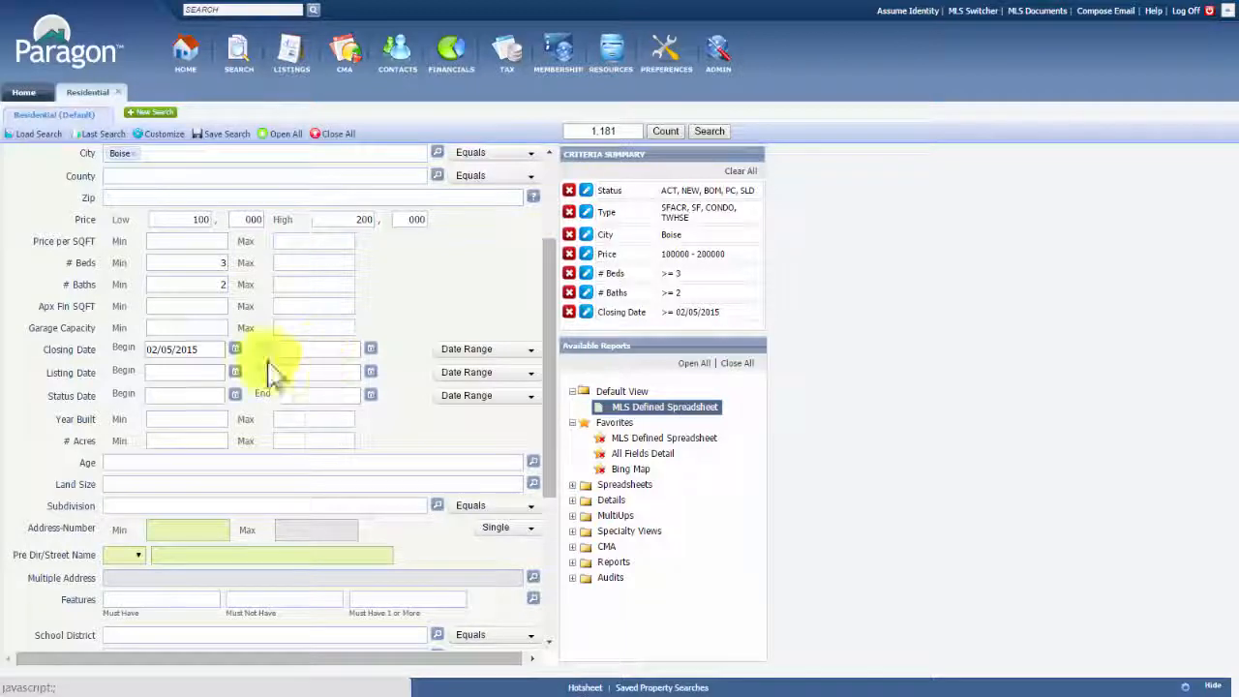
{"action": "left_click_drag", "start_coordinate": [213, 349], "coordinate": [151, 350]}
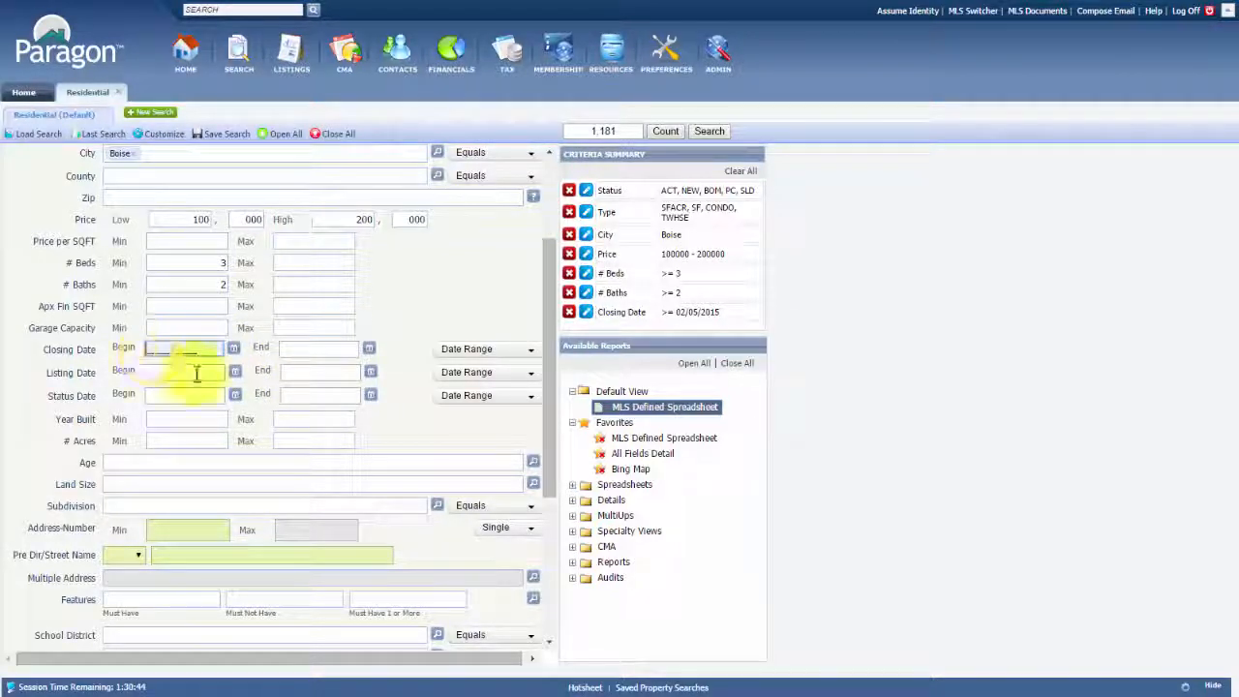
Set the Closing Date range preset to 6 Months Back after briefly trying 12 Months Back
{"action": "left_click", "coordinate": [526, 350]}
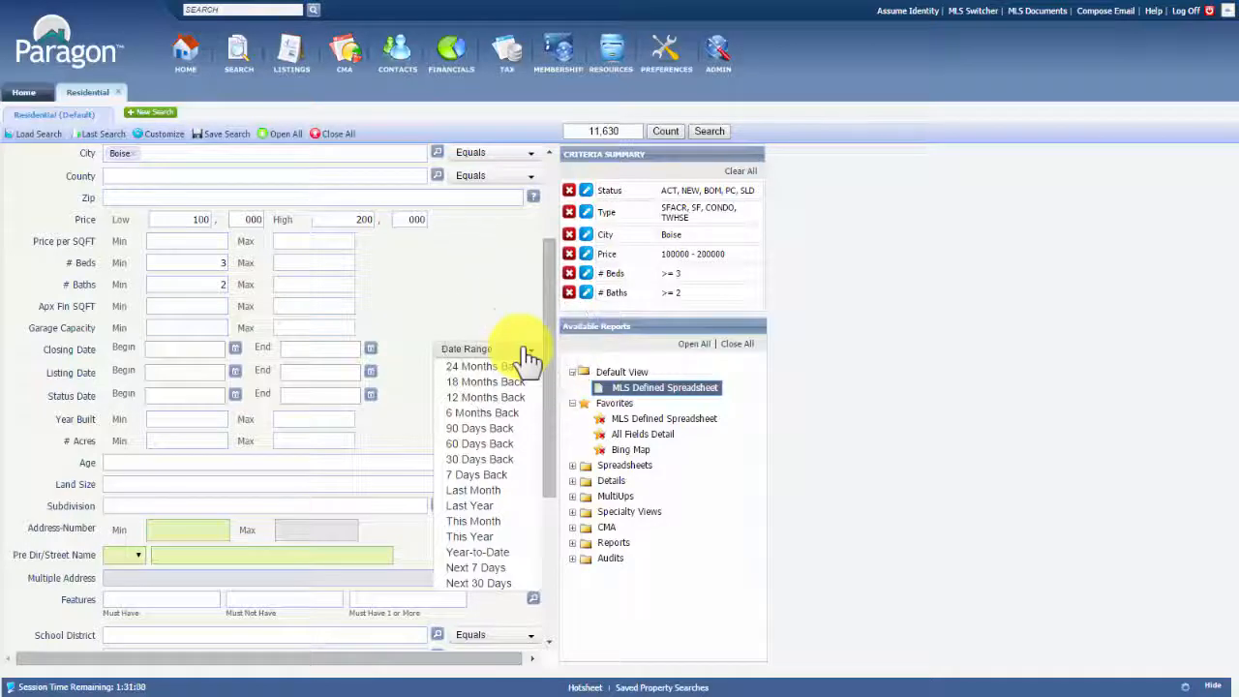
{"action": "left_click", "coordinate": [481, 413]}
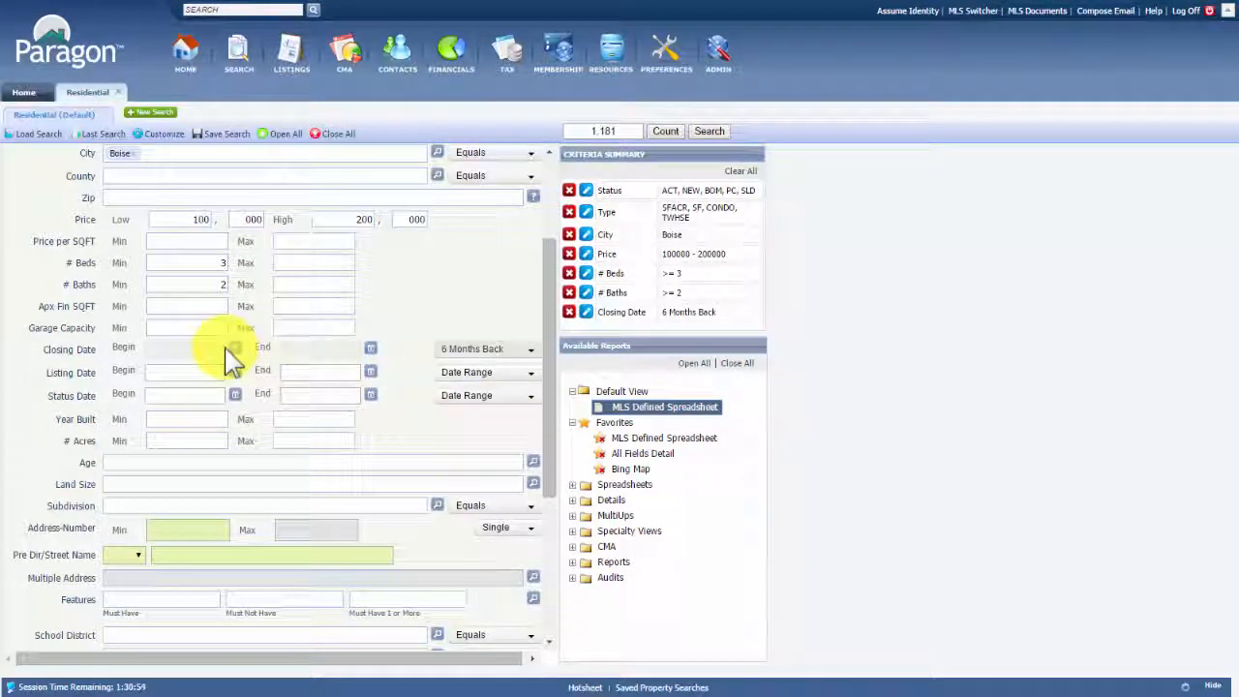
{"action": "left_click", "coordinate": [510, 355]}
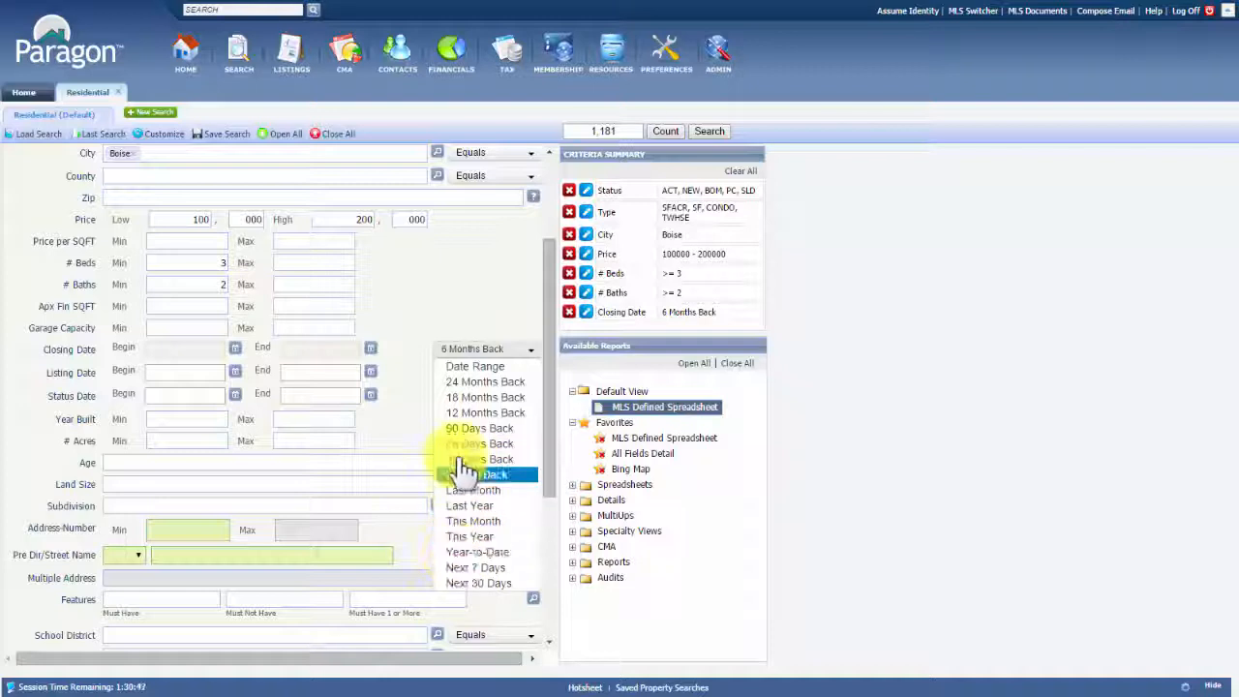
{"action": "left_click", "coordinate": [481, 414]}
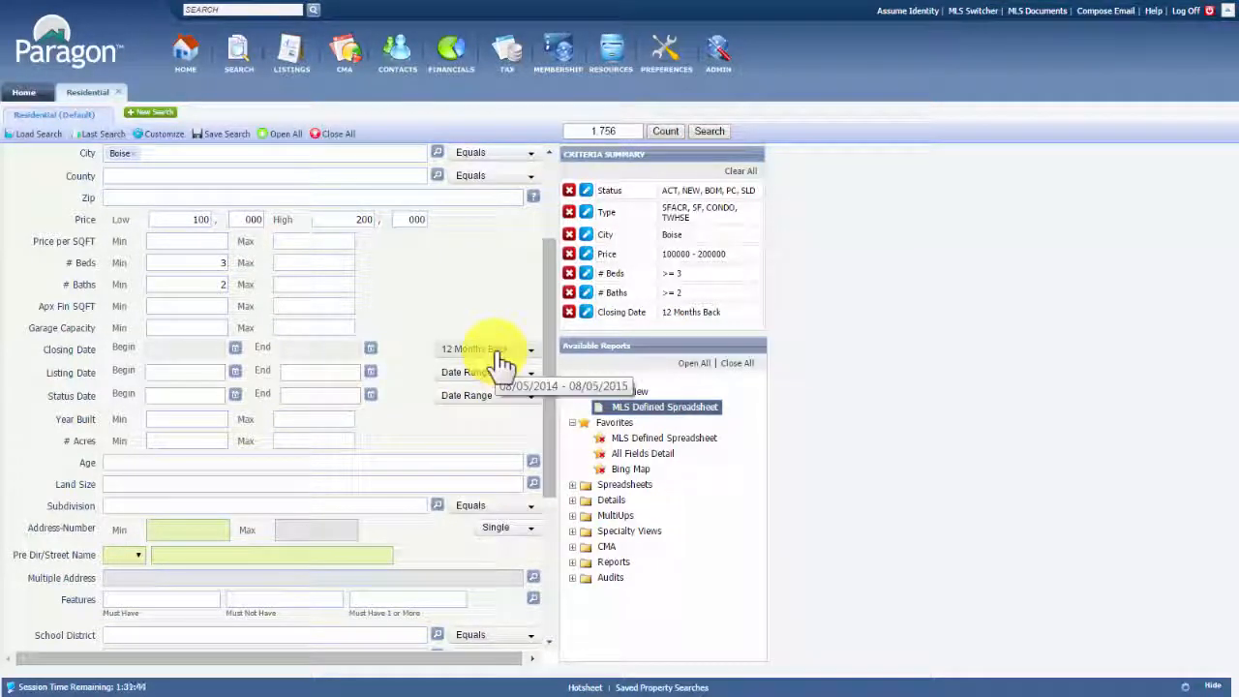
{"action": "left_click", "coordinate": [498, 356]}
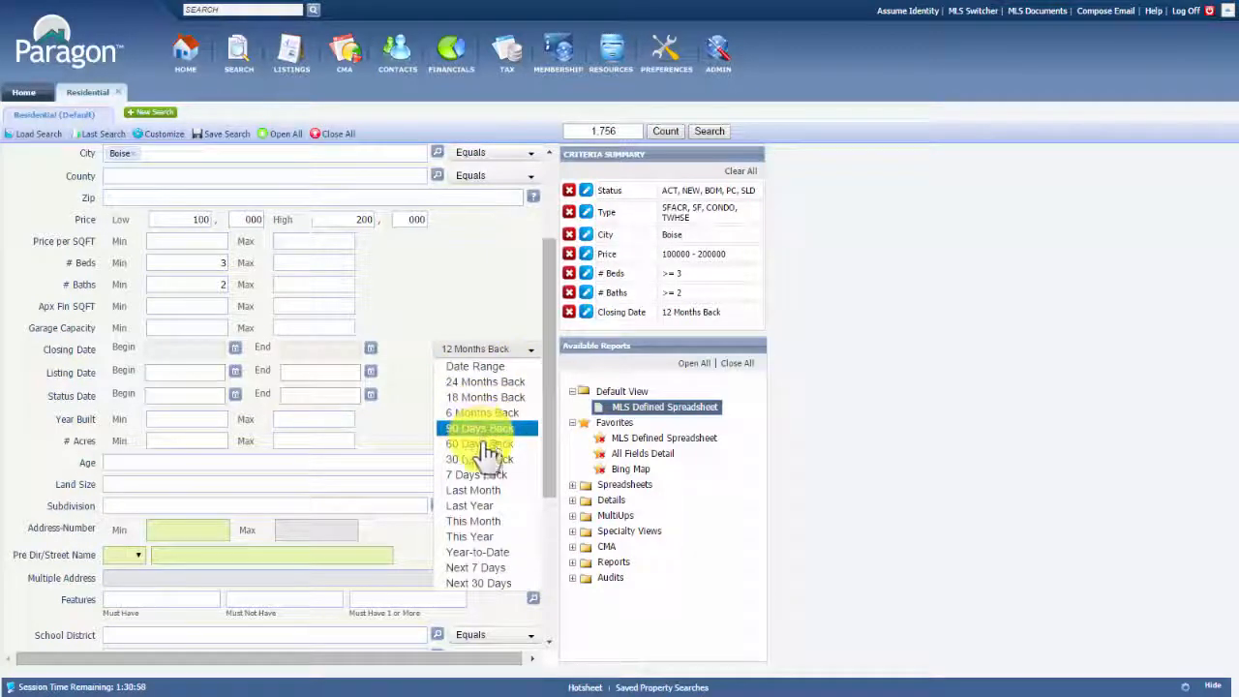
{"action": "left_click", "coordinate": [484, 414]}
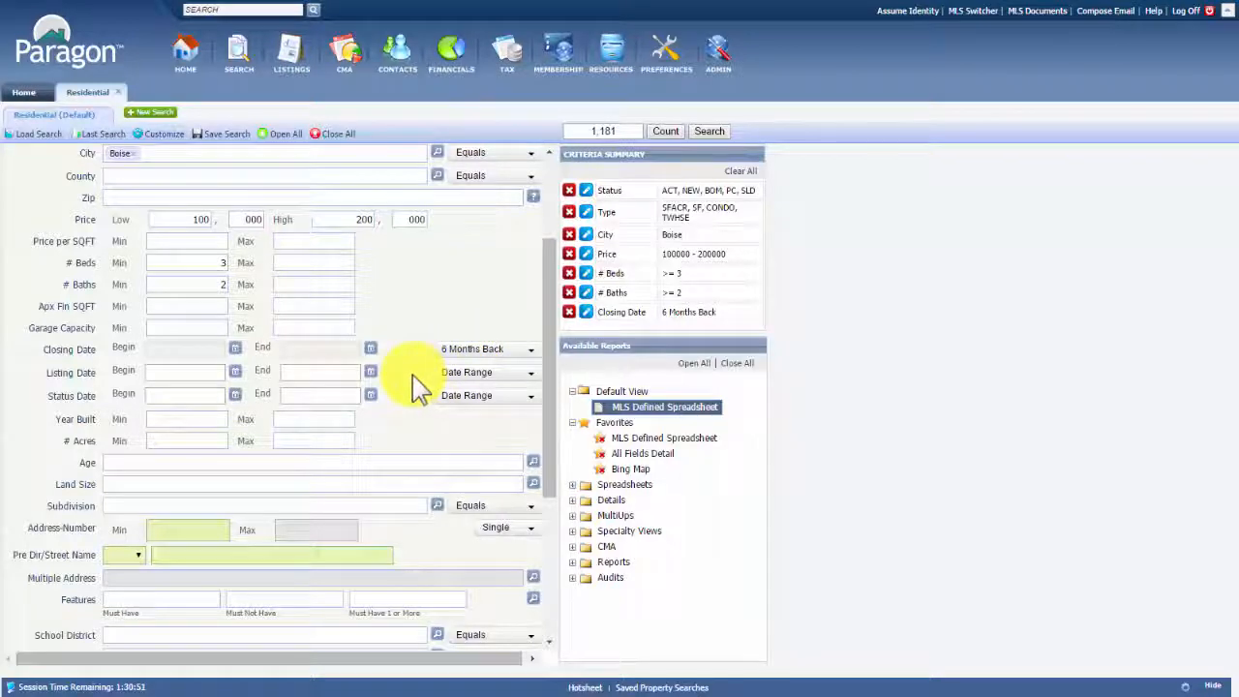
Change the Address-Number dropdown to Multiple; matches stay at 1,181
{"action": "scroll", "coordinate": [416, 387], "scroll_direction": "down", "scroll_amount": 4}
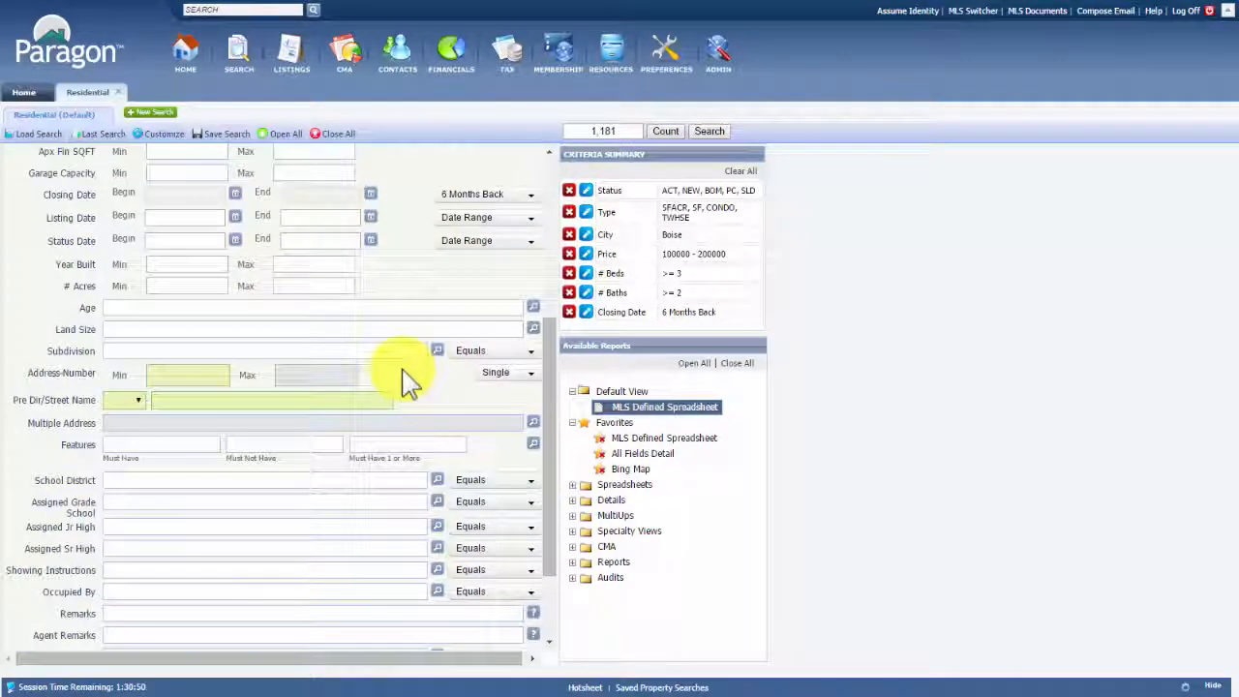
{"action": "left_click", "coordinate": [533, 308]}
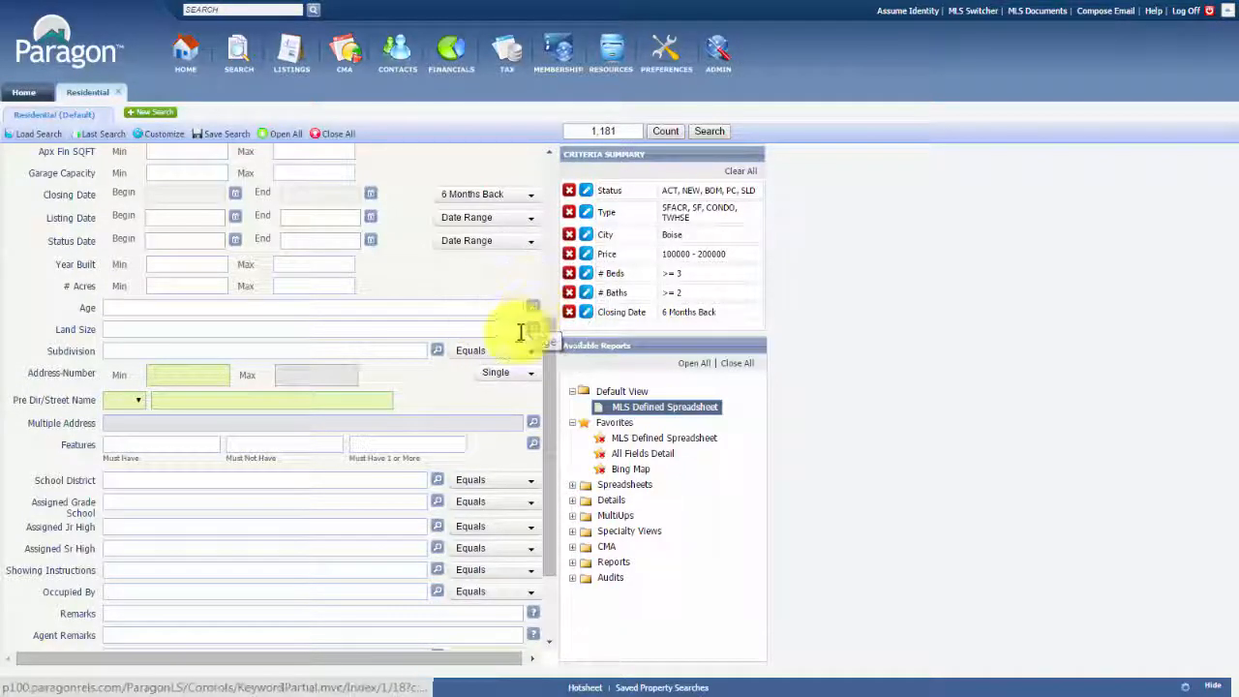
{"action": "left_click", "coordinate": [533, 312]}
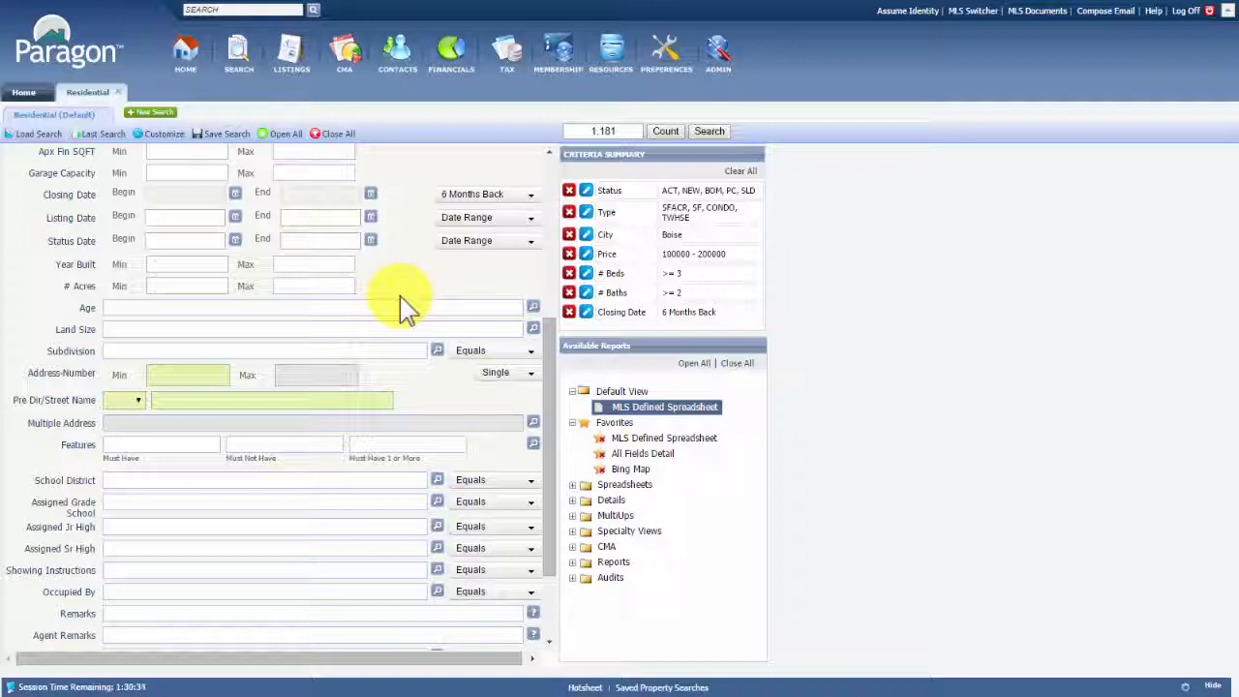
{"action": "scroll", "coordinate": [406, 306], "scroll_direction": "down", "scroll_amount": 3}
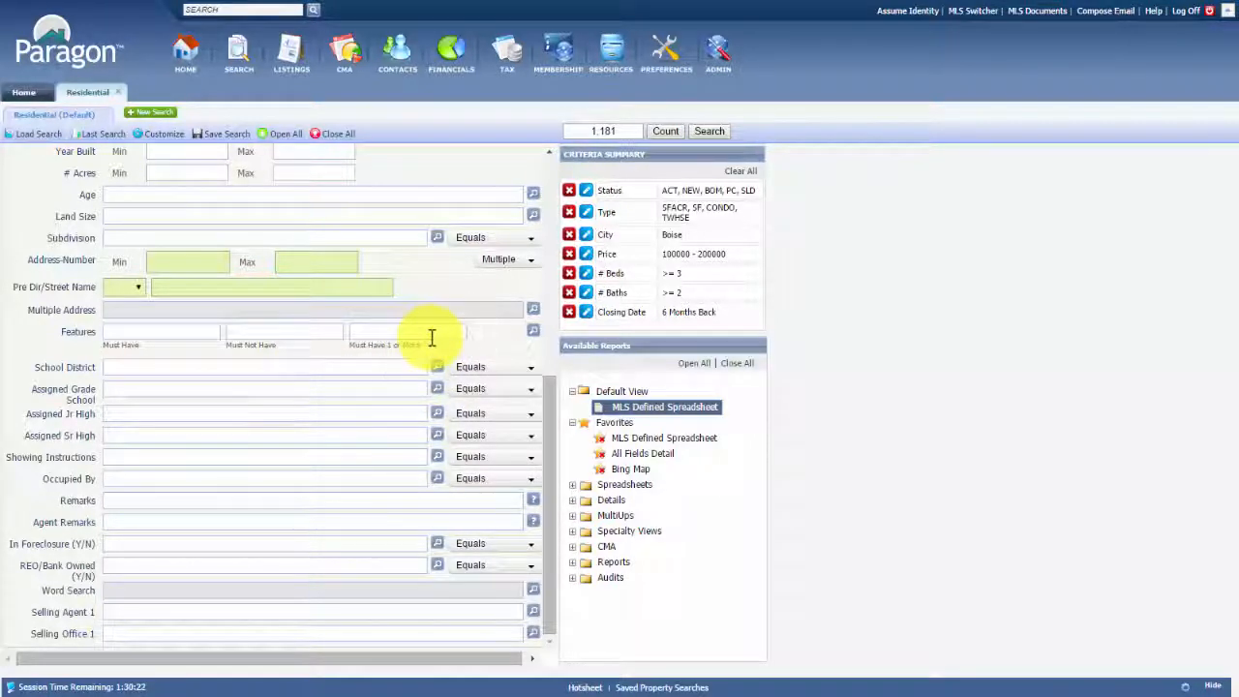
Open the Features list, collapse all categories and expand the E - Heating group
{"action": "left_click", "coordinate": [532, 333]}
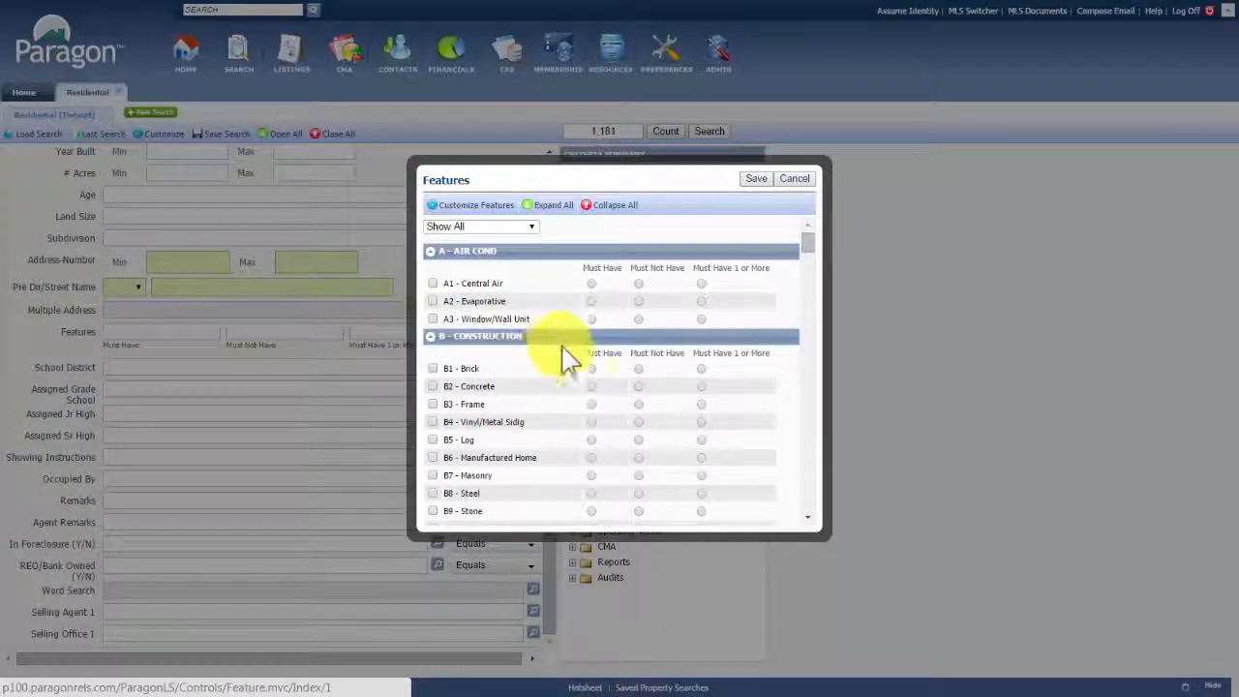
{"action": "scroll", "coordinate": [572, 358], "scroll_direction": "down", "scroll_amount": 3}
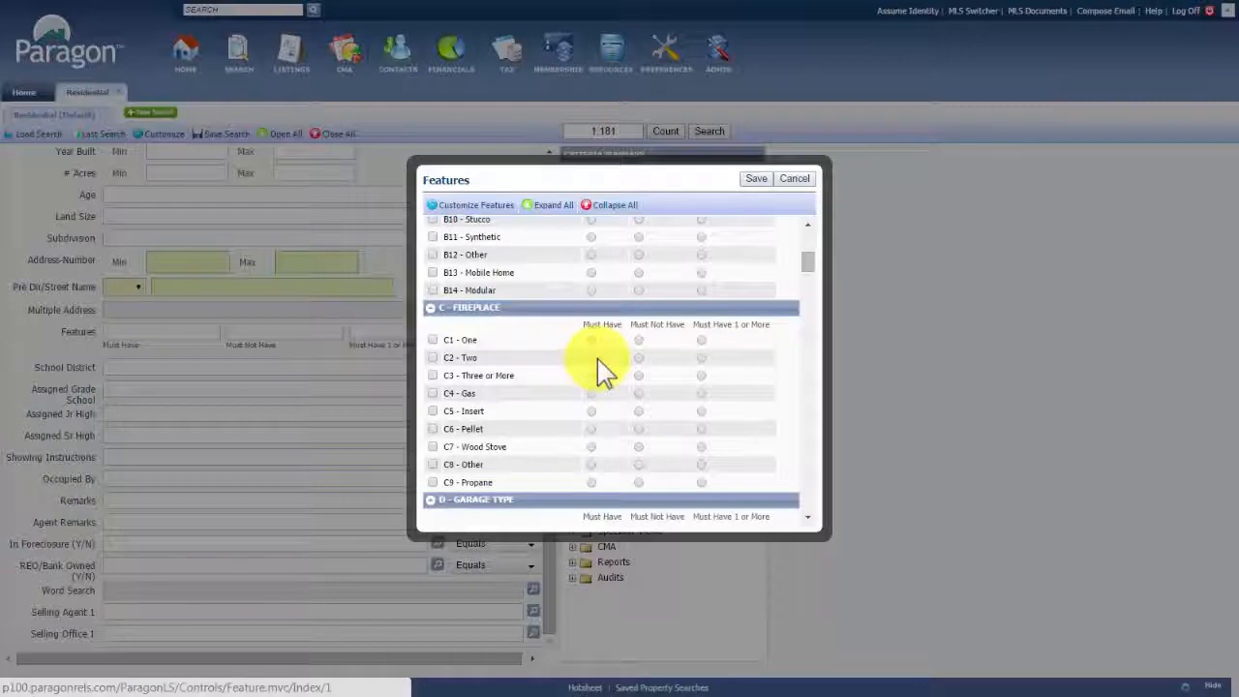
{"action": "scroll", "coordinate": [594, 383], "scroll_direction": "up", "scroll_amount": 5}
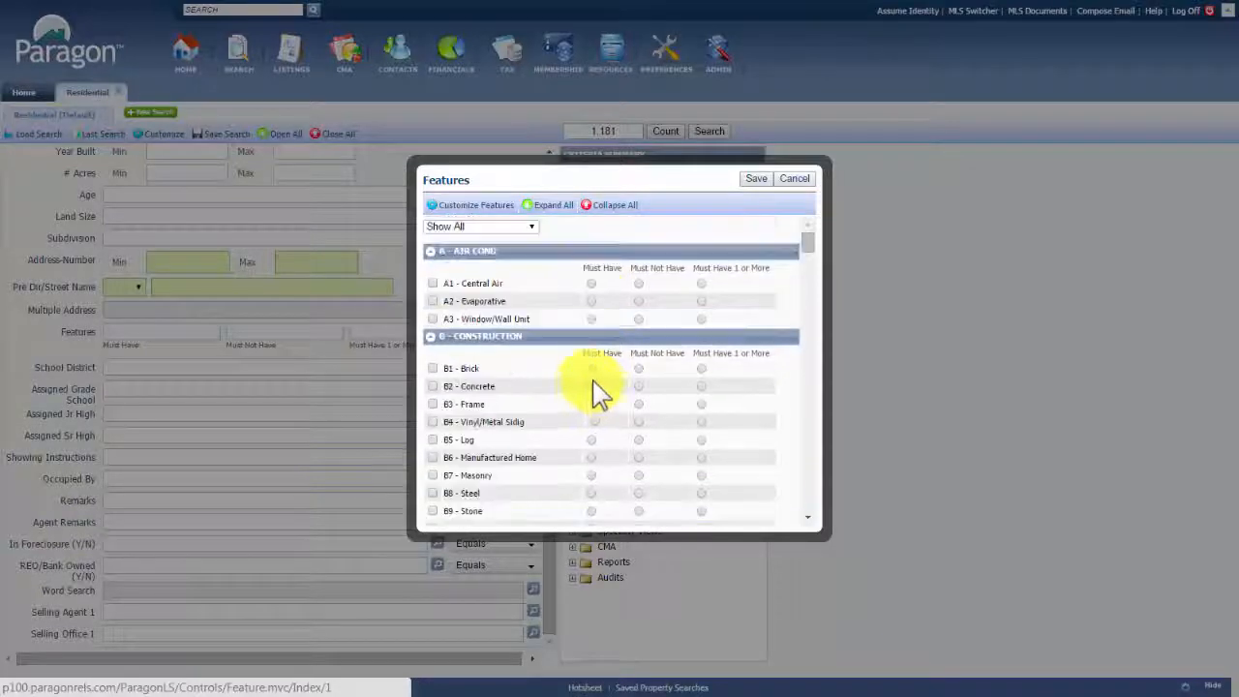
{"action": "left_click", "coordinate": [620, 204]}
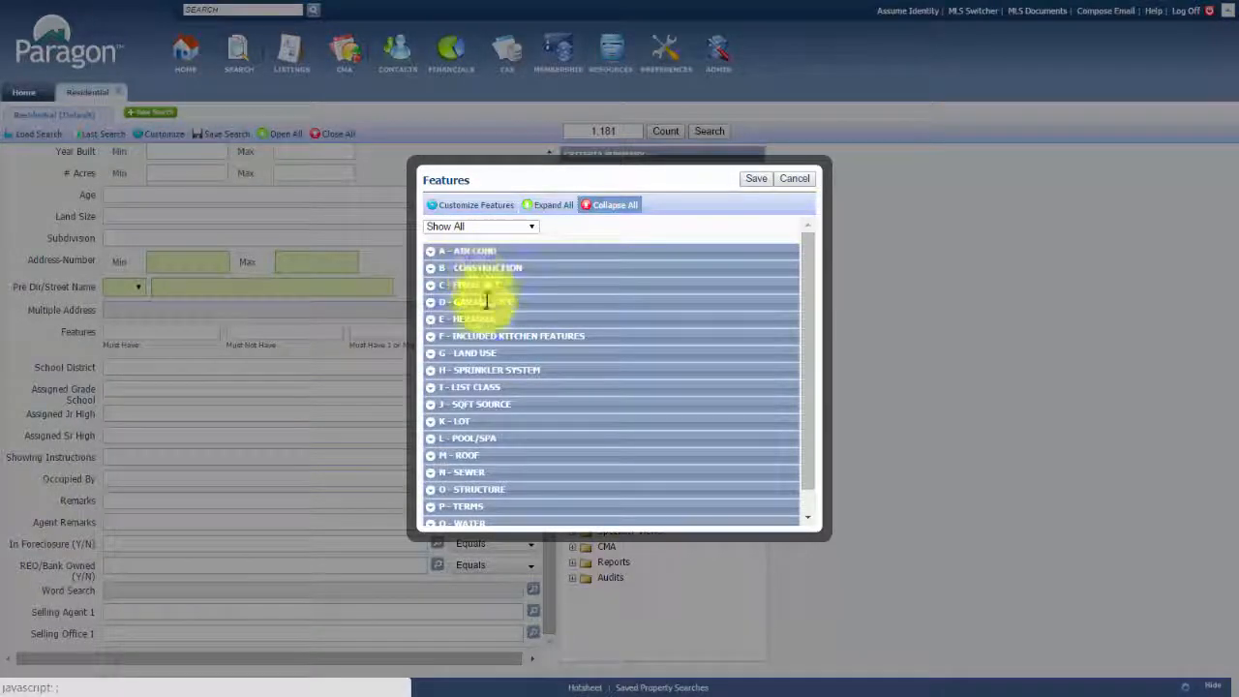
{"action": "scroll", "coordinate": [496, 382], "scroll_direction": "down", "scroll_amount": 2}
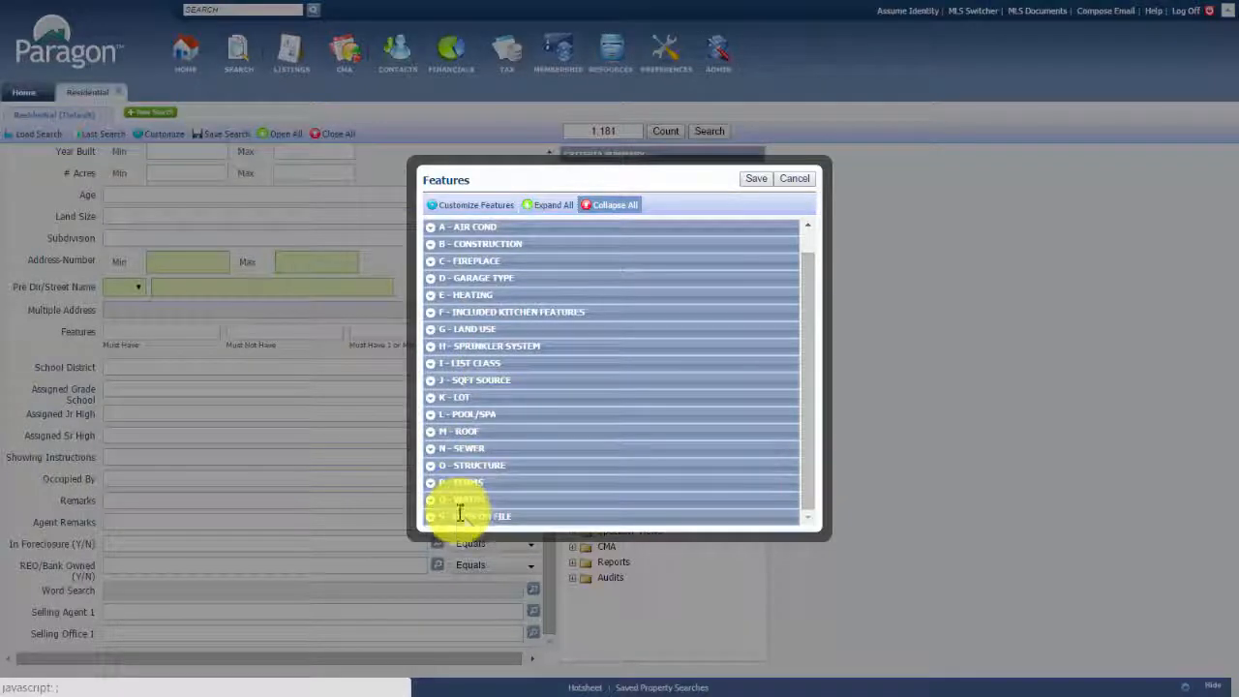
{"action": "left_click", "coordinate": [441, 295]}
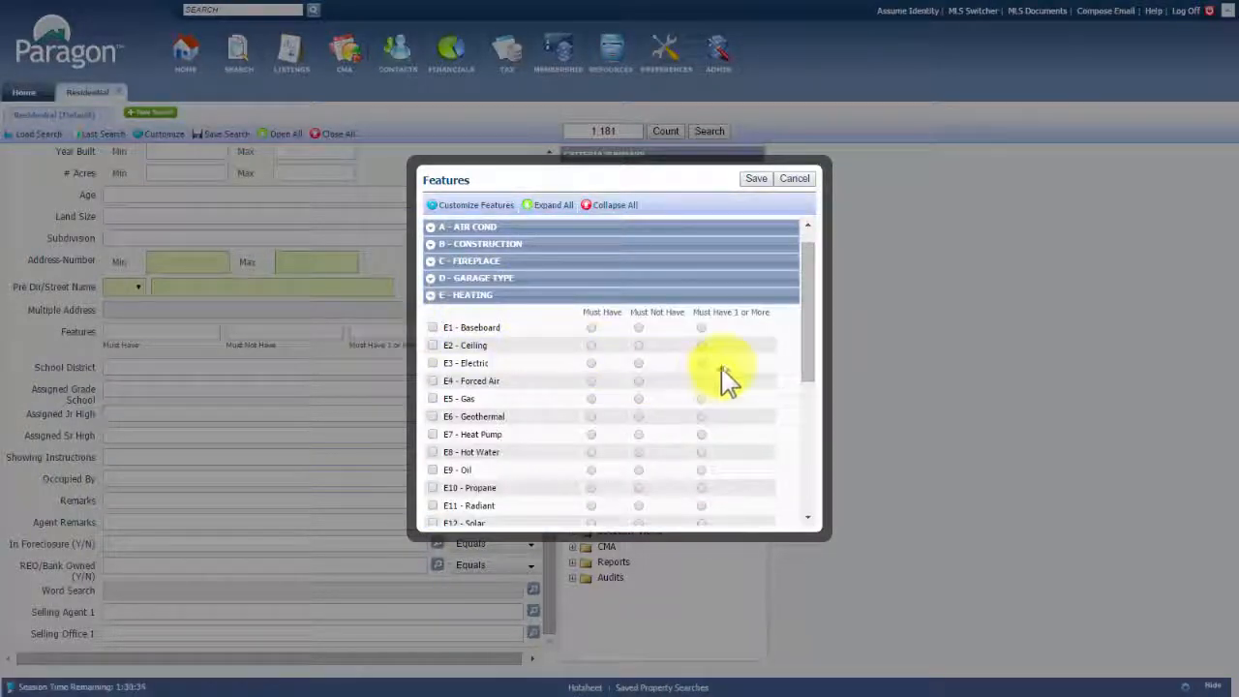
{"action": "scroll", "coordinate": [726, 378], "scroll_direction": "down", "scroll_amount": 2}
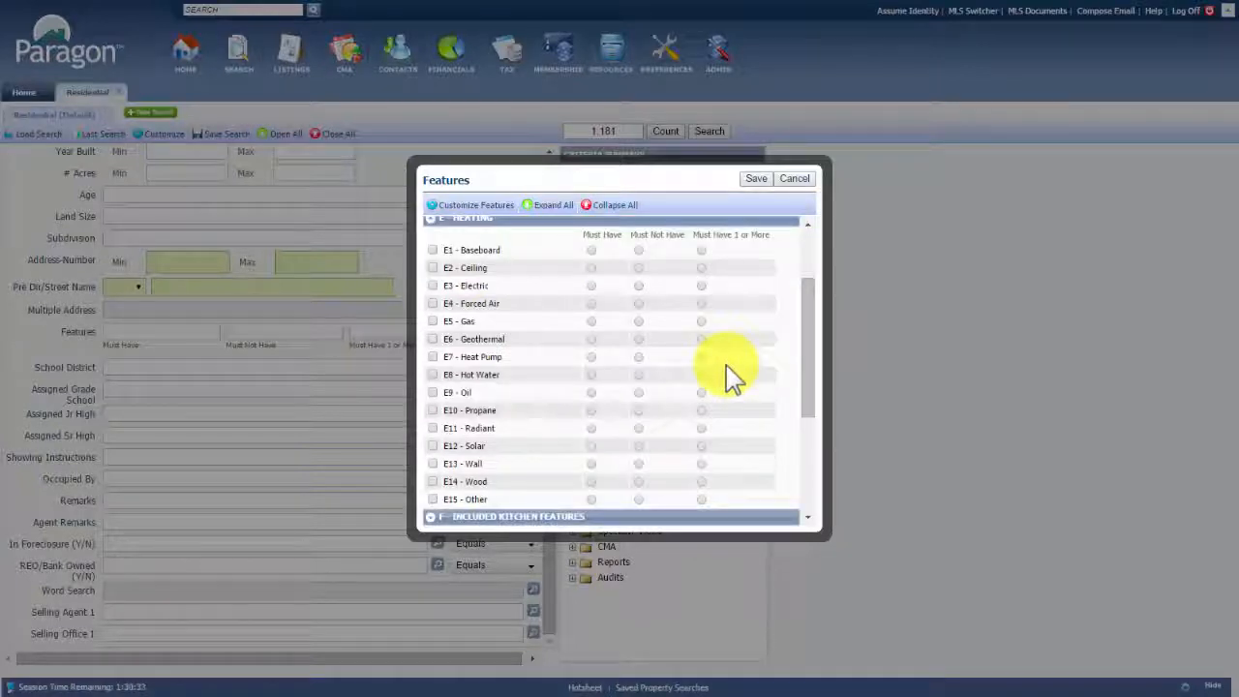
Mark heating options E3 Electric through E7 Heat Pump as Must Have and save
{"action": "left_click", "coordinate": [602, 237]}
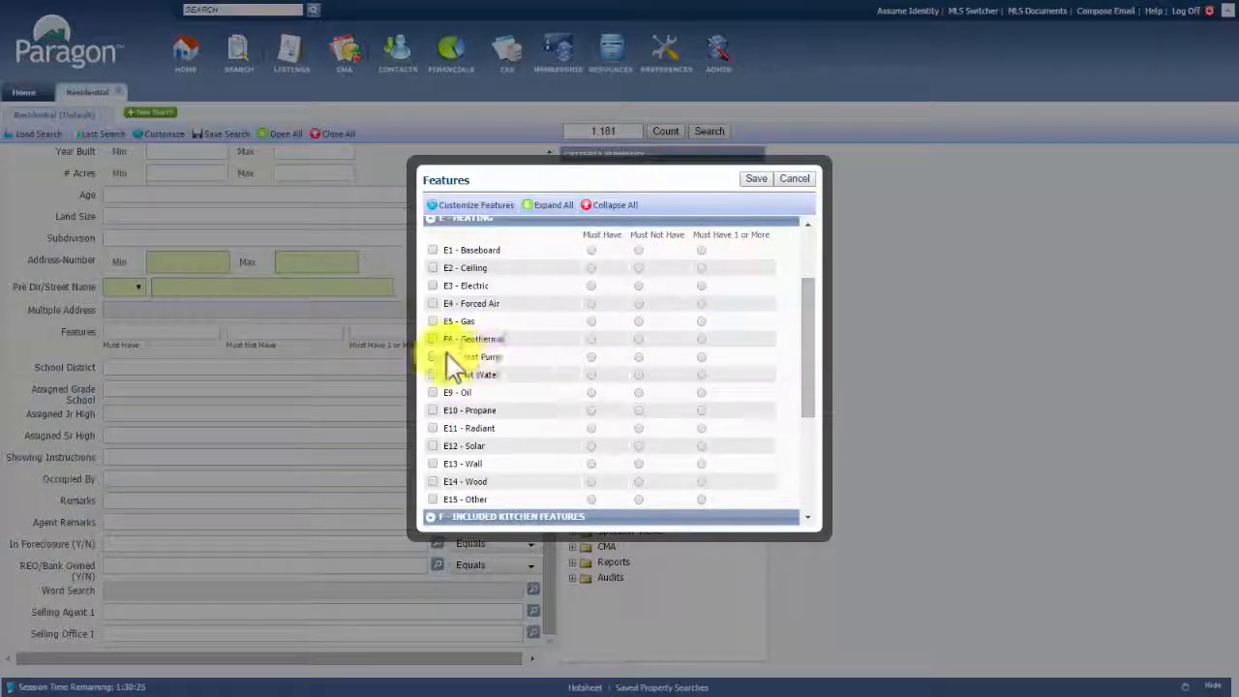
{"action": "left_click", "coordinate": [432, 286]}
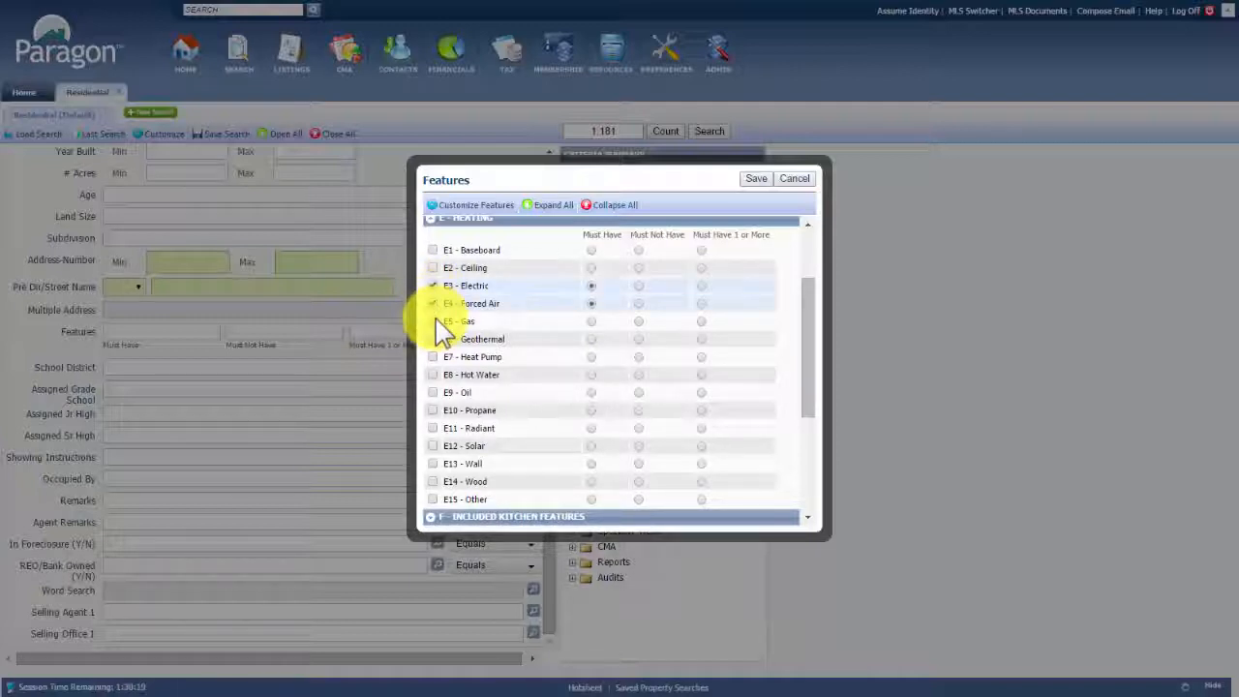
{"action": "left_click", "coordinate": [433, 321]}
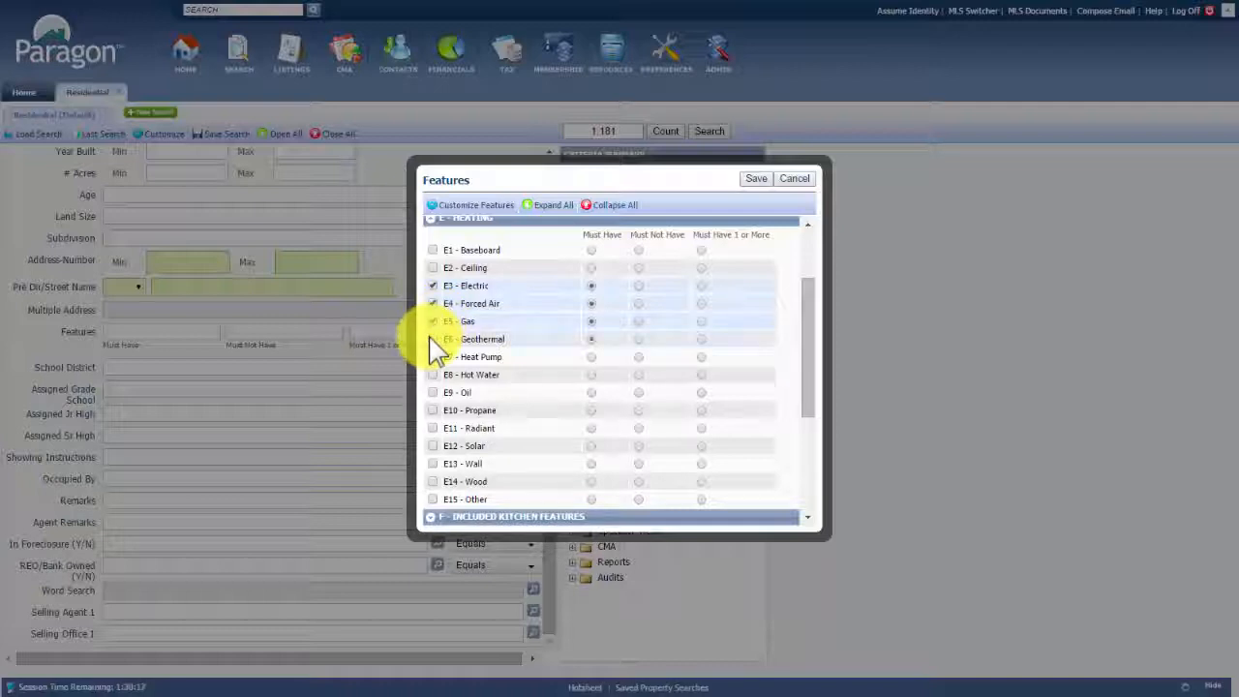
{"action": "left_click", "coordinate": [433, 357]}
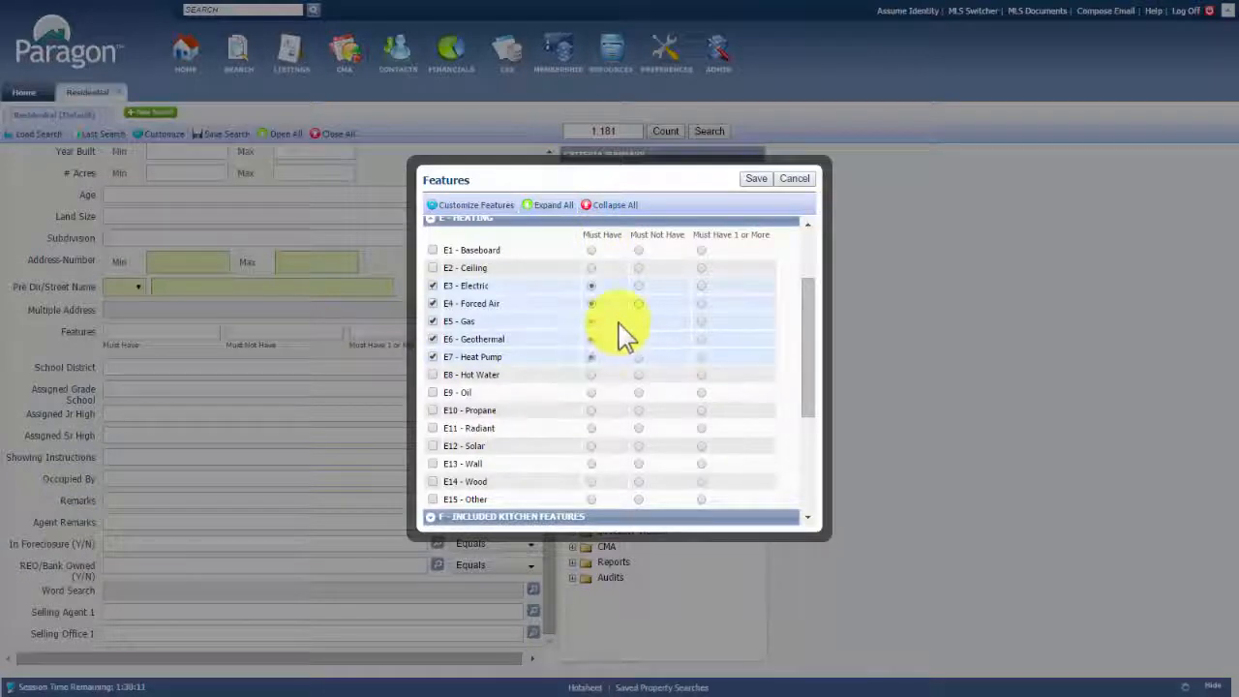
{"action": "left_click", "coordinate": [756, 179]}
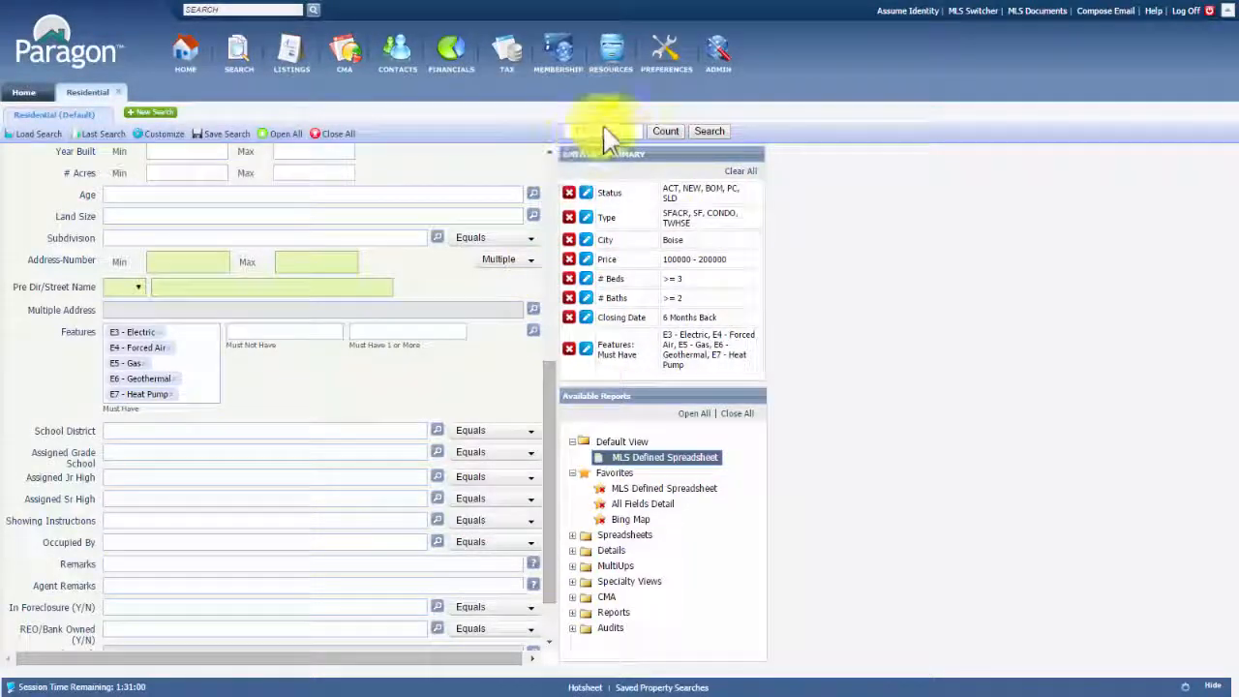
Get the listing count, then switch E3–E7 heating features to Must Have 1 or More and save
{"action": "left_click", "coordinate": [615, 137]}
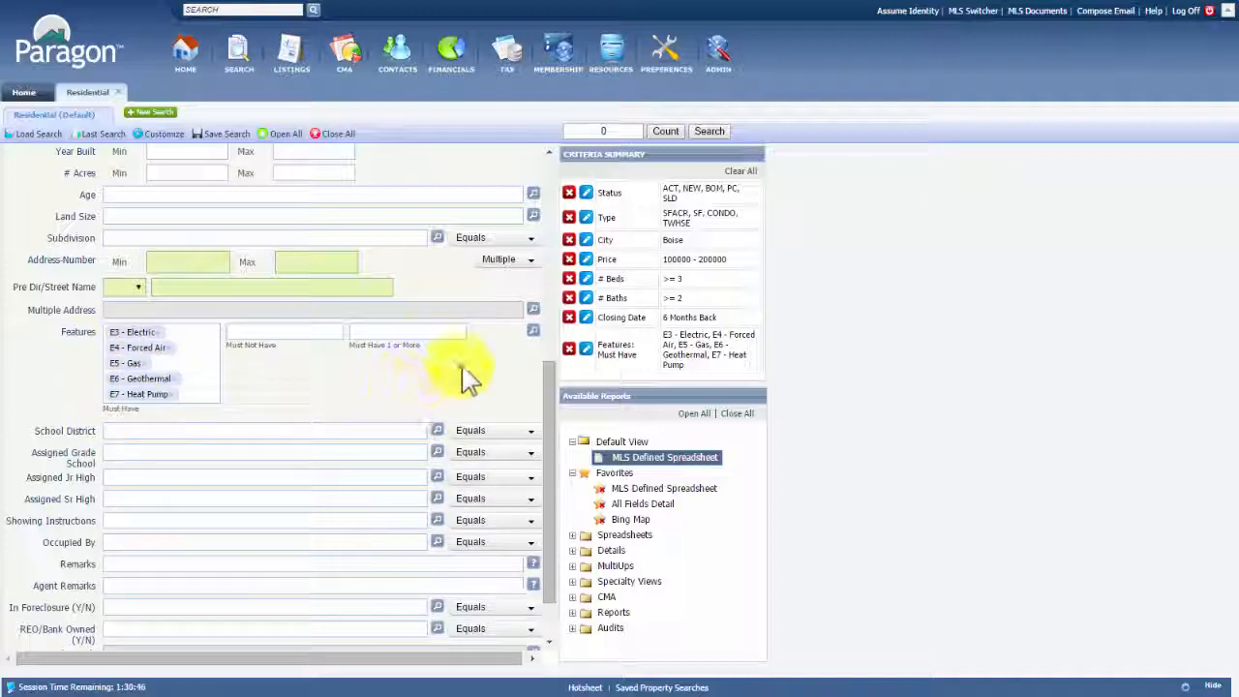
{"action": "left_click", "coordinate": [533, 332]}
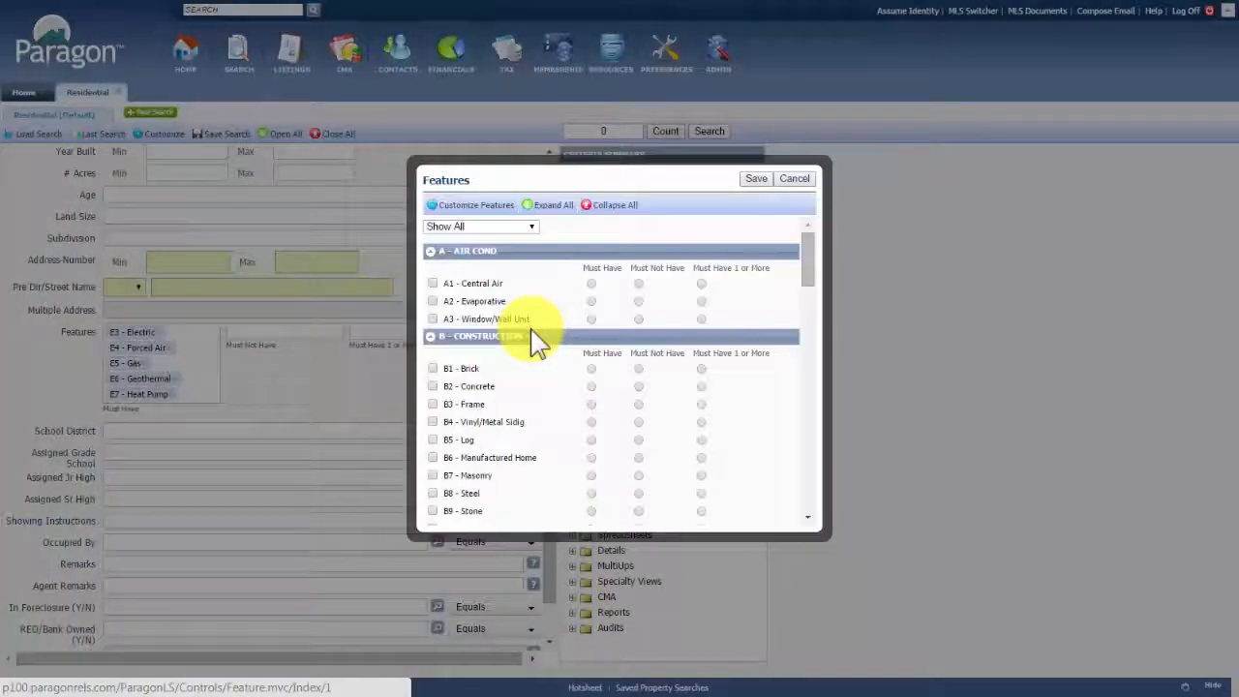
{"action": "scroll", "coordinate": [750, 387], "scroll_direction": "down", "scroll_amount": 5}
{"action": "scroll", "coordinate": [750, 386], "scroll_direction": "down", "scroll_amount": 3}
{"action": "left_click", "coordinate": [702, 284]}
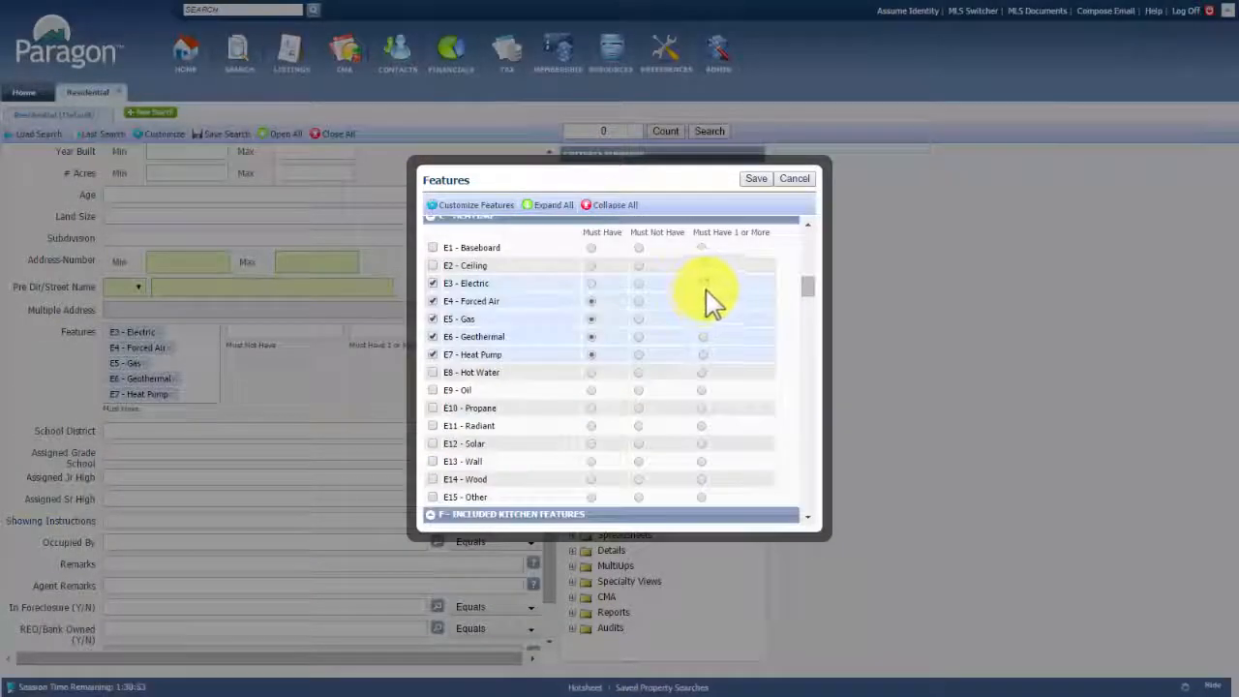
{"action": "left_click", "coordinate": [702, 319]}
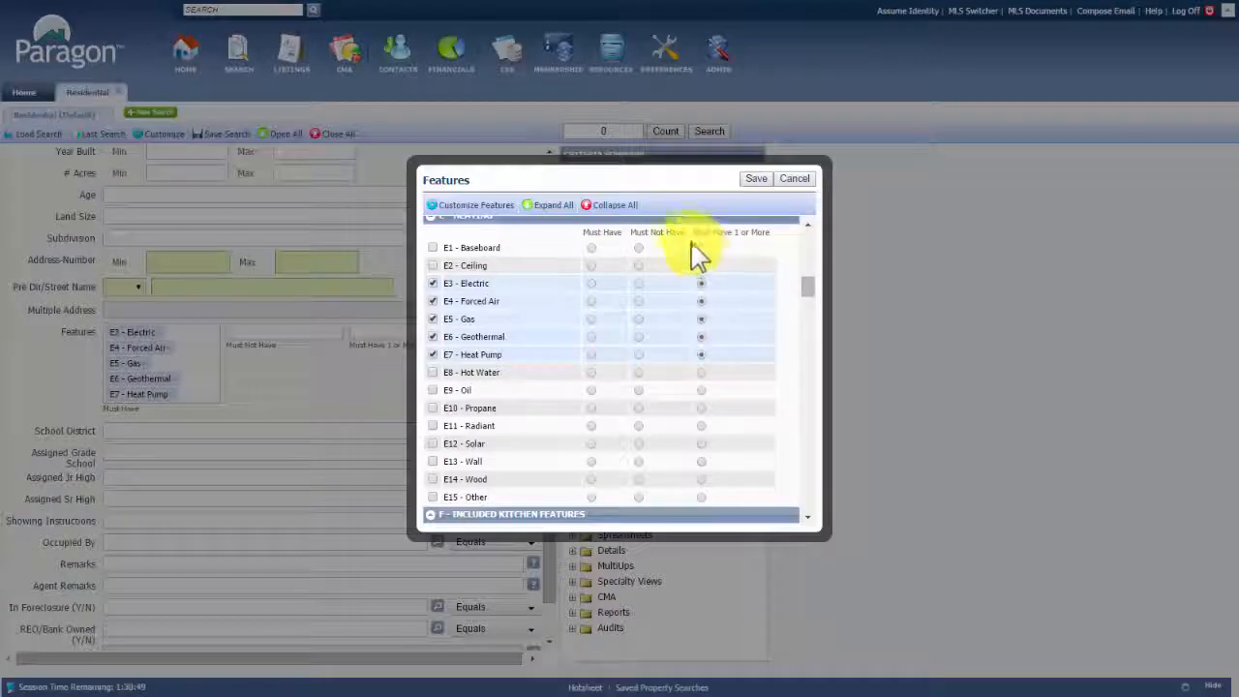
{"action": "left_click", "coordinate": [703, 355]}
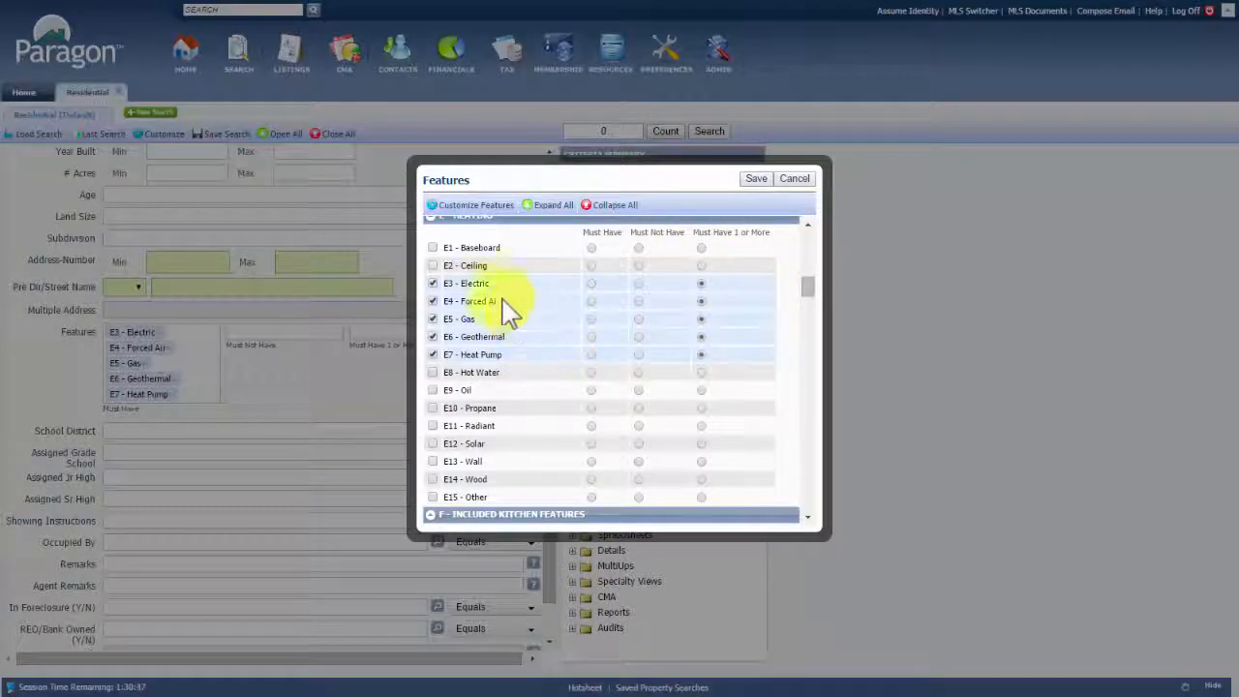
{"action": "left_click", "coordinate": [757, 180]}
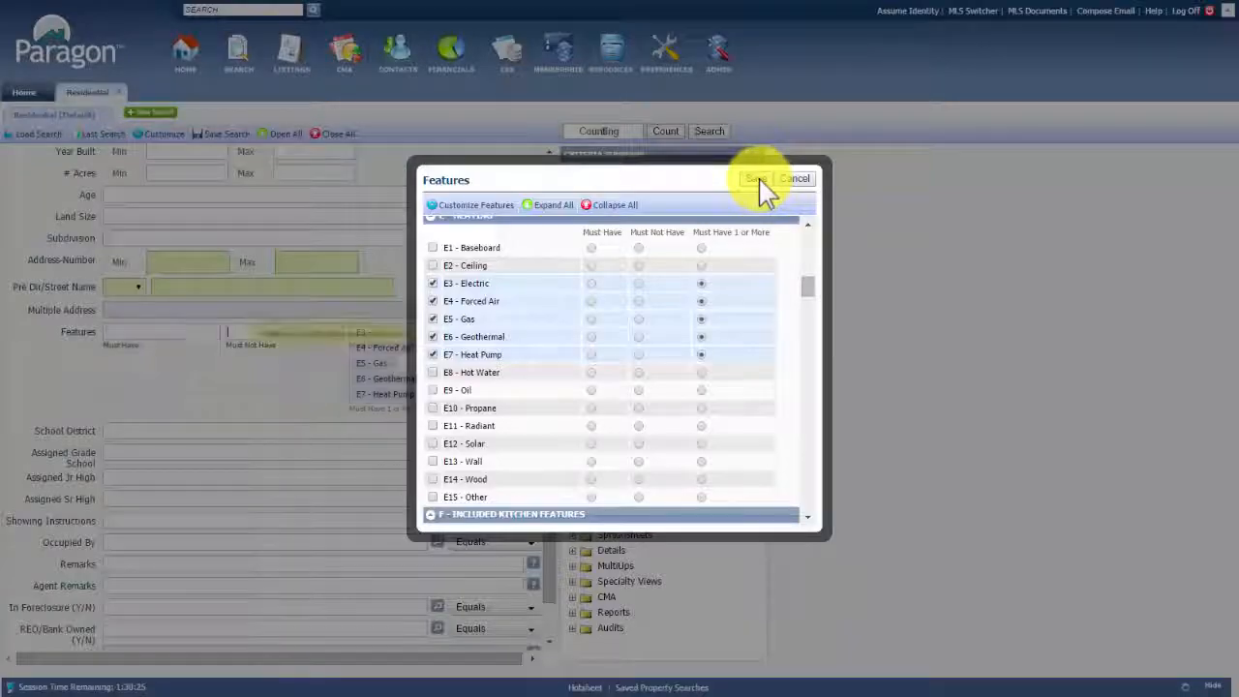
{"action": "left_click", "coordinate": [761, 188]}
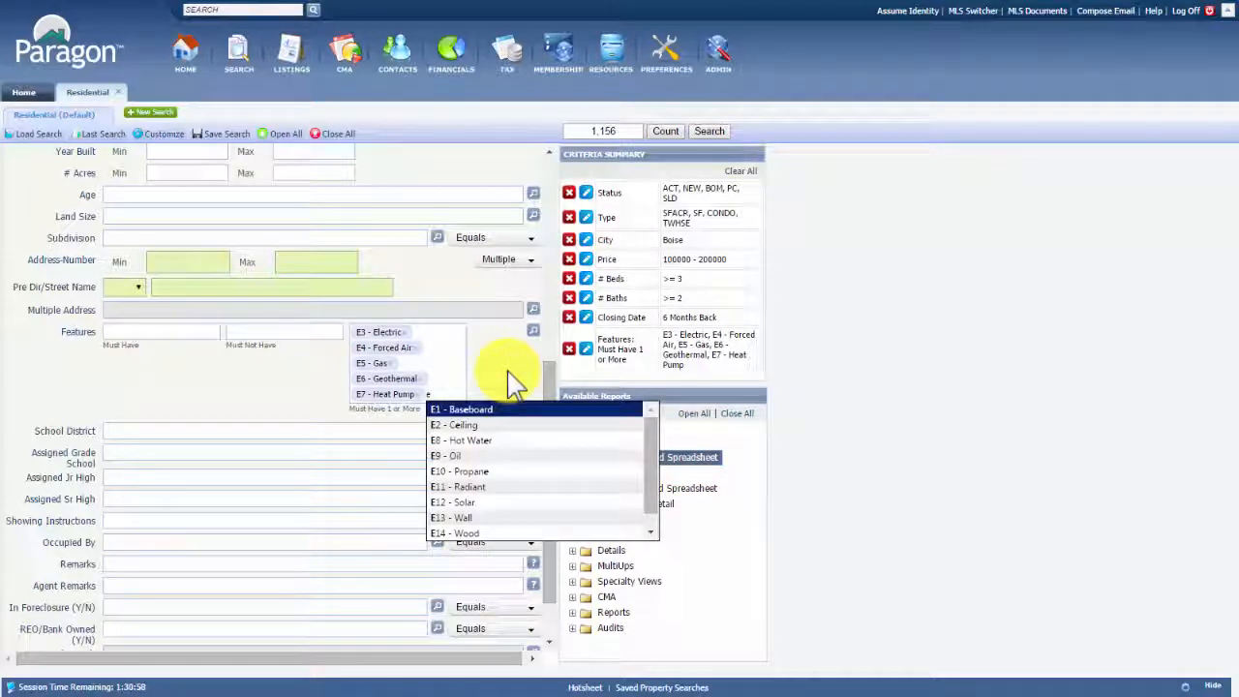
Add E10 - Propane to the Must Have 1 or More heating features
{"action": "key", "text": "Down"}
{"action": "key", "text": "Down"}
{"action": "key", "text": "Down"}
{"action": "key", "text": "Down"}
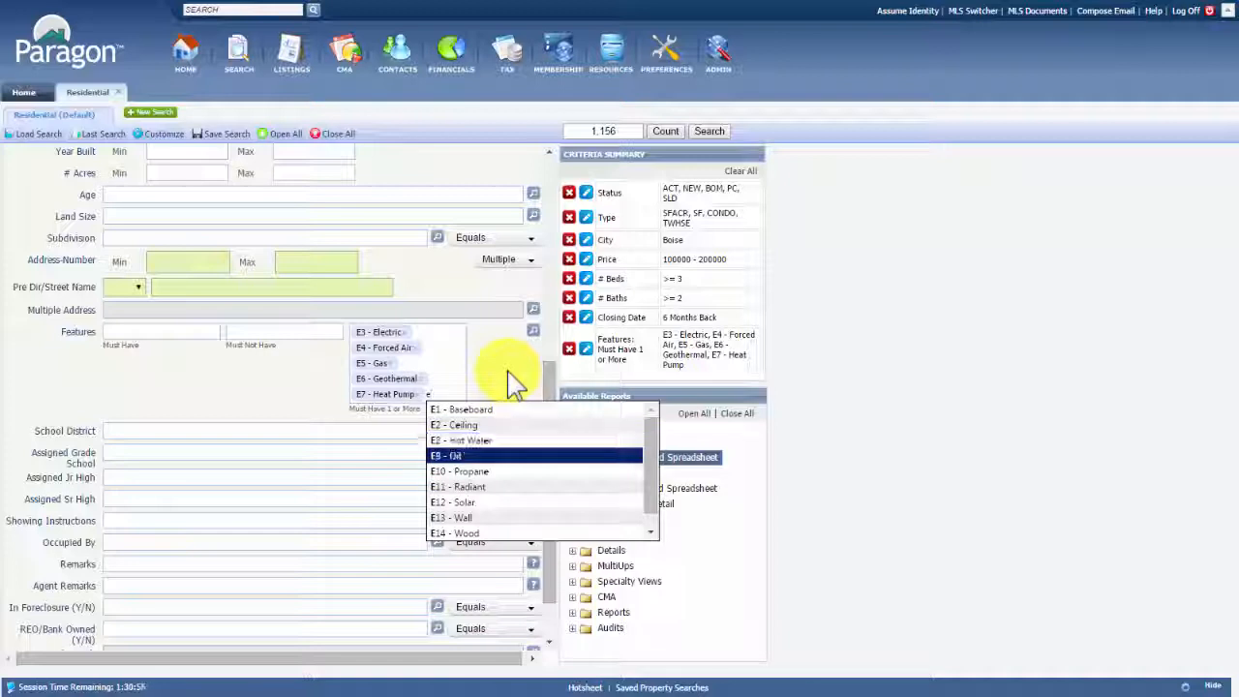
{"action": "type", "text": "10"}
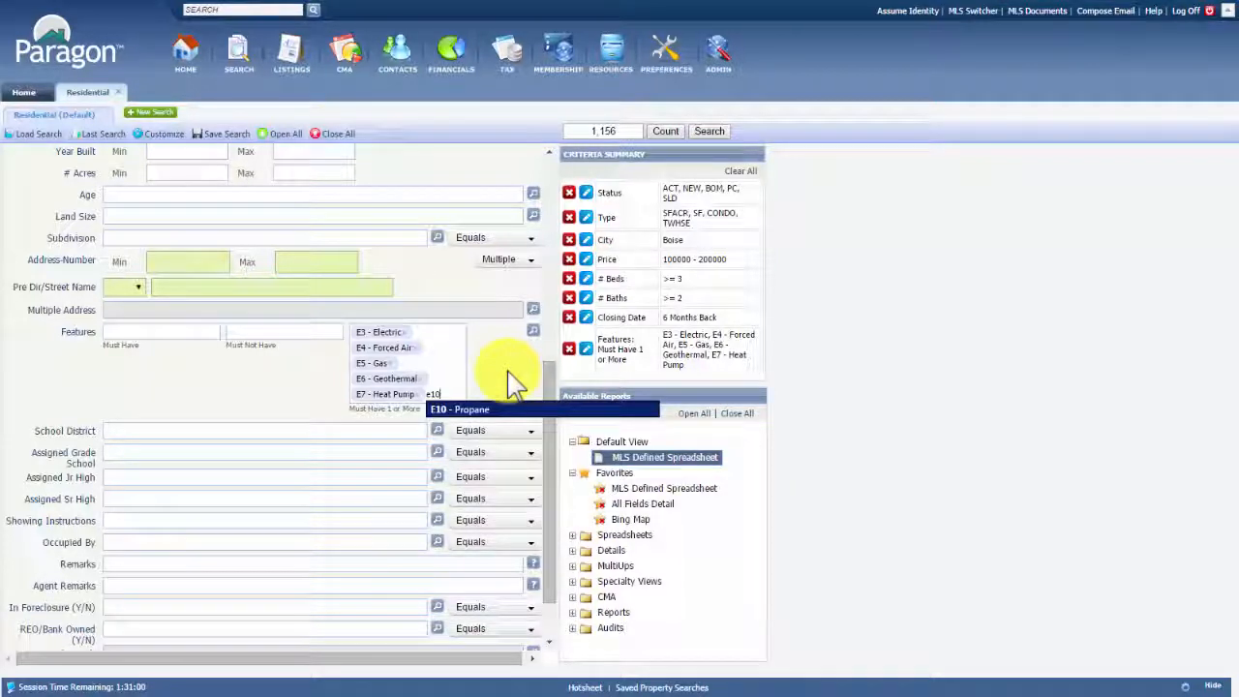
{"action": "key", "text": "Return"}
{"action": "scroll", "coordinate": [338, 536], "scroll_direction": "down", "scroll_amount": 1}
{"action": "scroll", "coordinate": [338, 537], "scroll_direction": "up", "scroll_amount": 2}
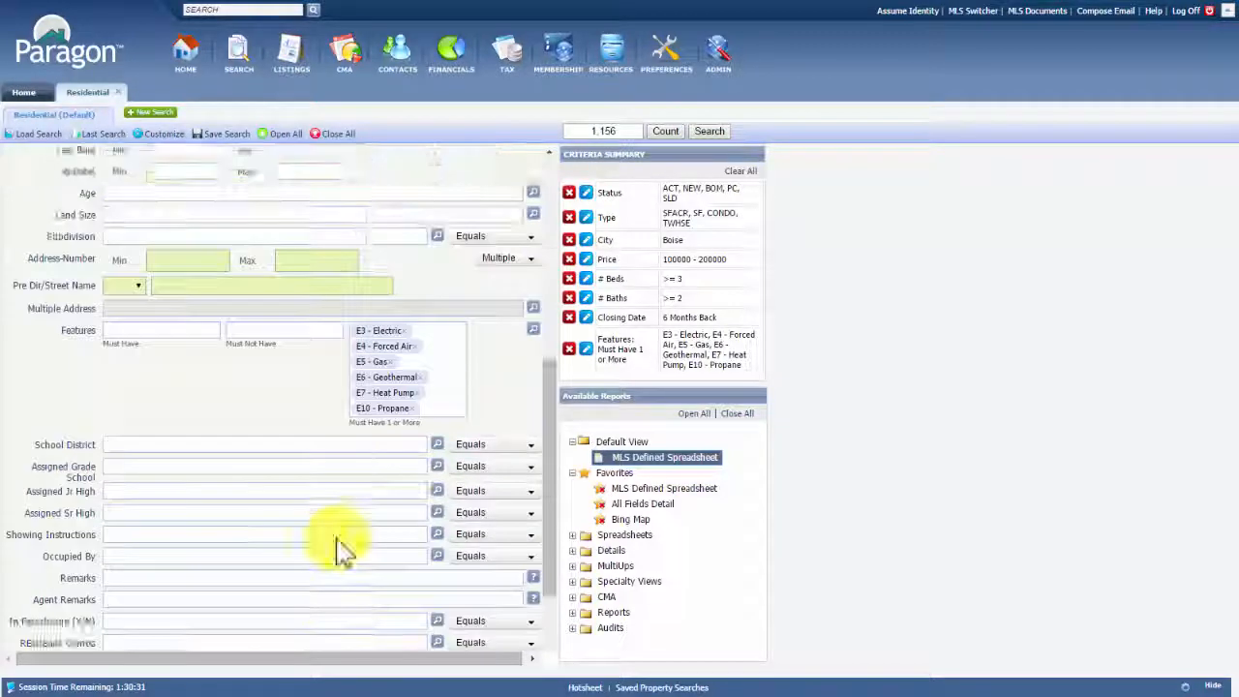
{"action": "scroll", "coordinate": [338, 538], "scroll_direction": "up", "scroll_amount": 4}
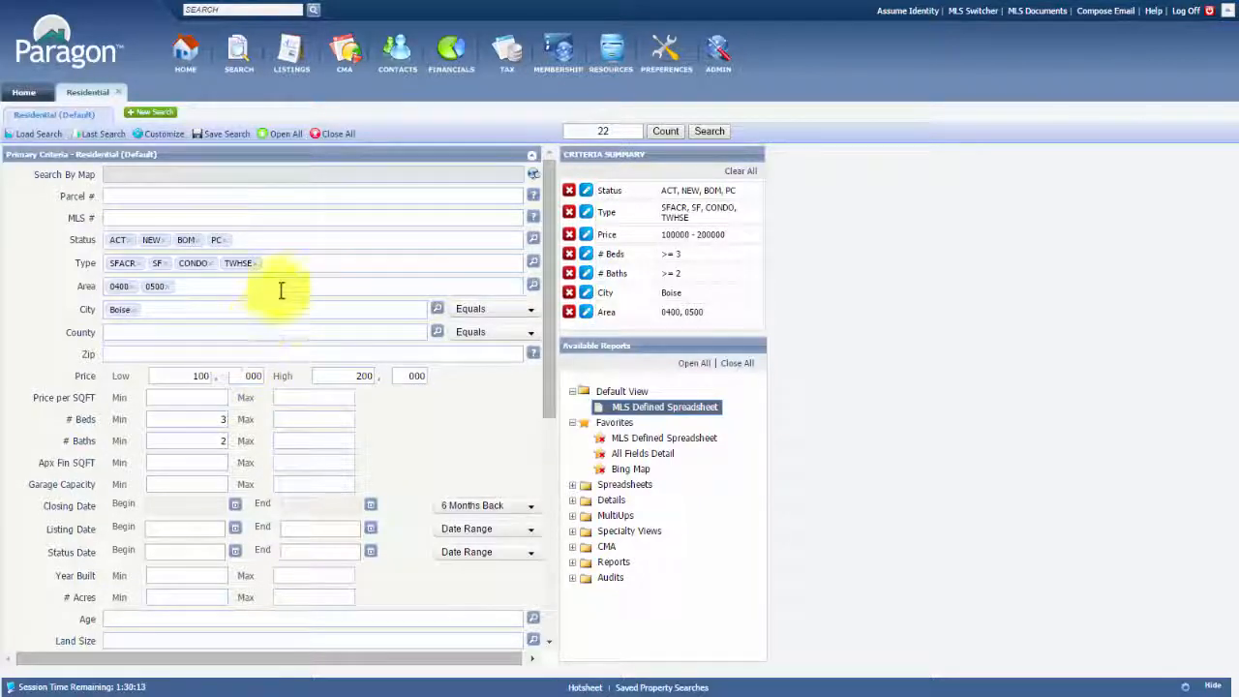
Remove Boise from City and delete the Area row, widening matches to 1,848
{"action": "left_click", "coordinate": [136, 311]}
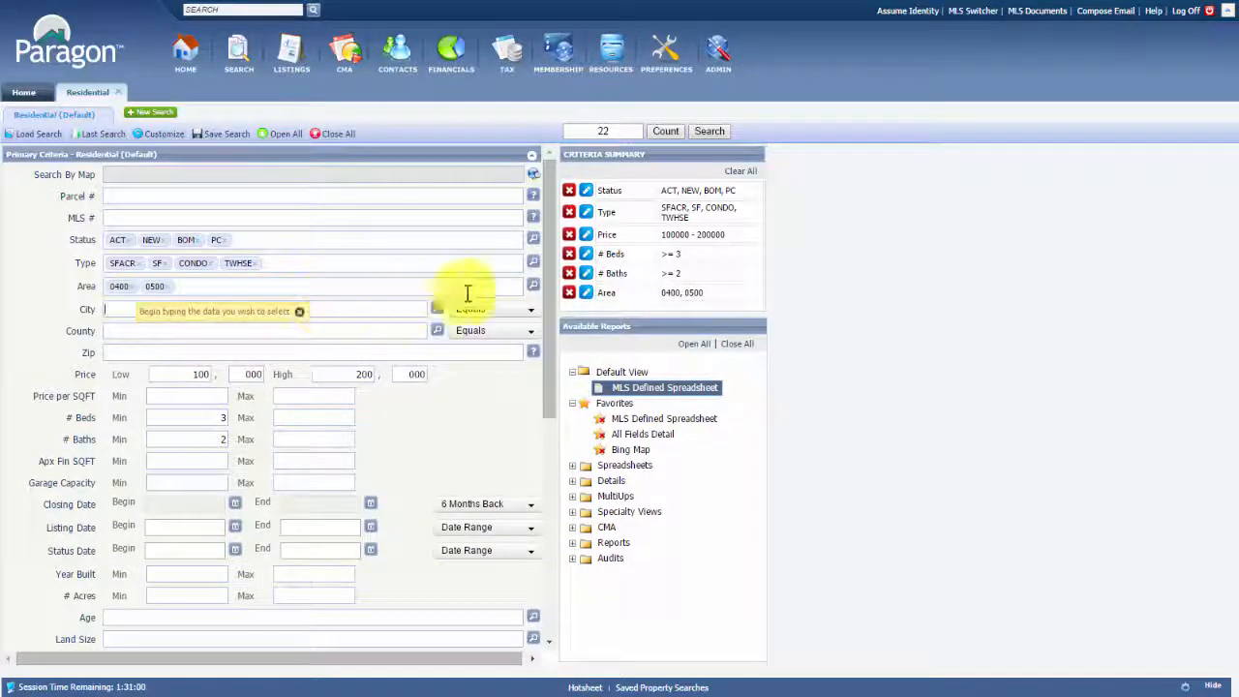
{"action": "left_click", "coordinate": [569, 293]}
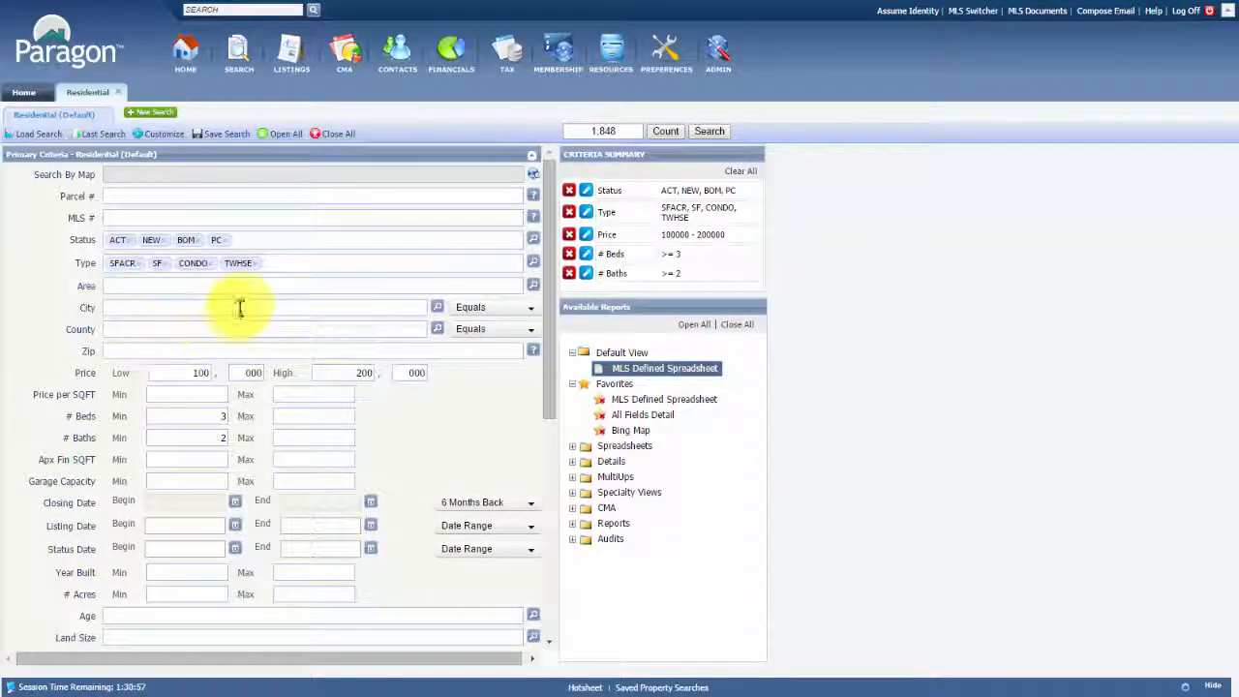
Open the Bing Map Search dialog to define a search area
{"action": "left_click", "coordinate": [272, 182]}
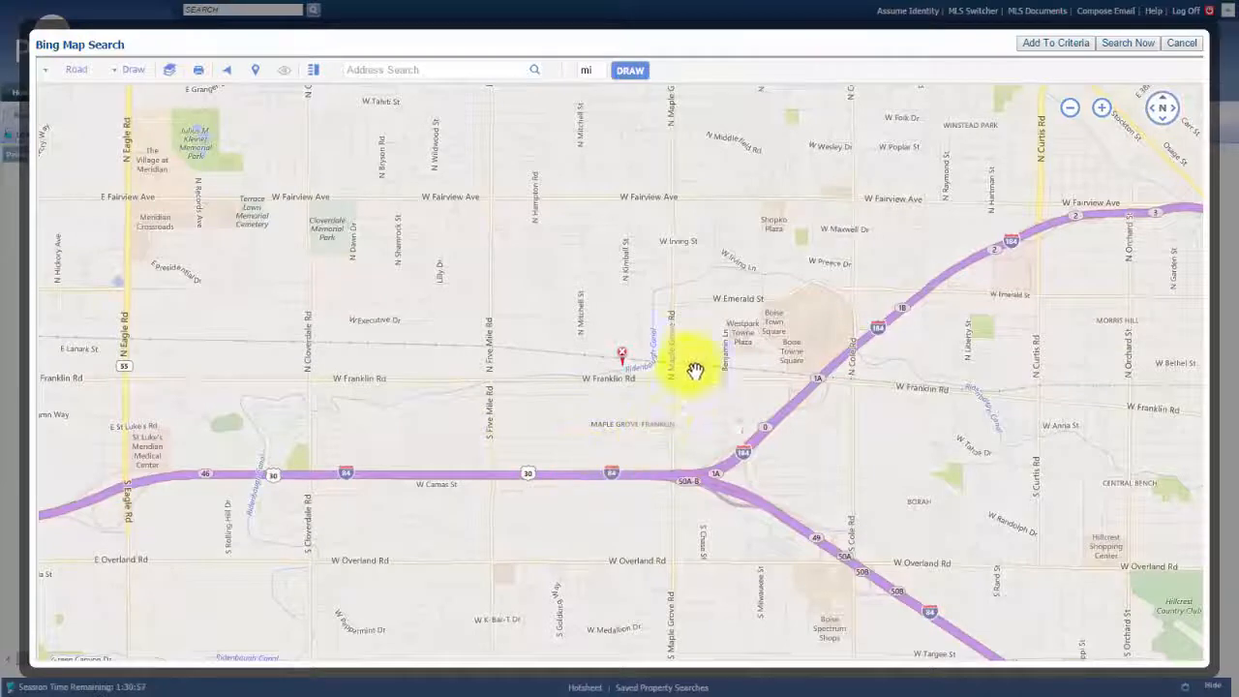
{"action": "left_click", "coordinate": [622, 355]}
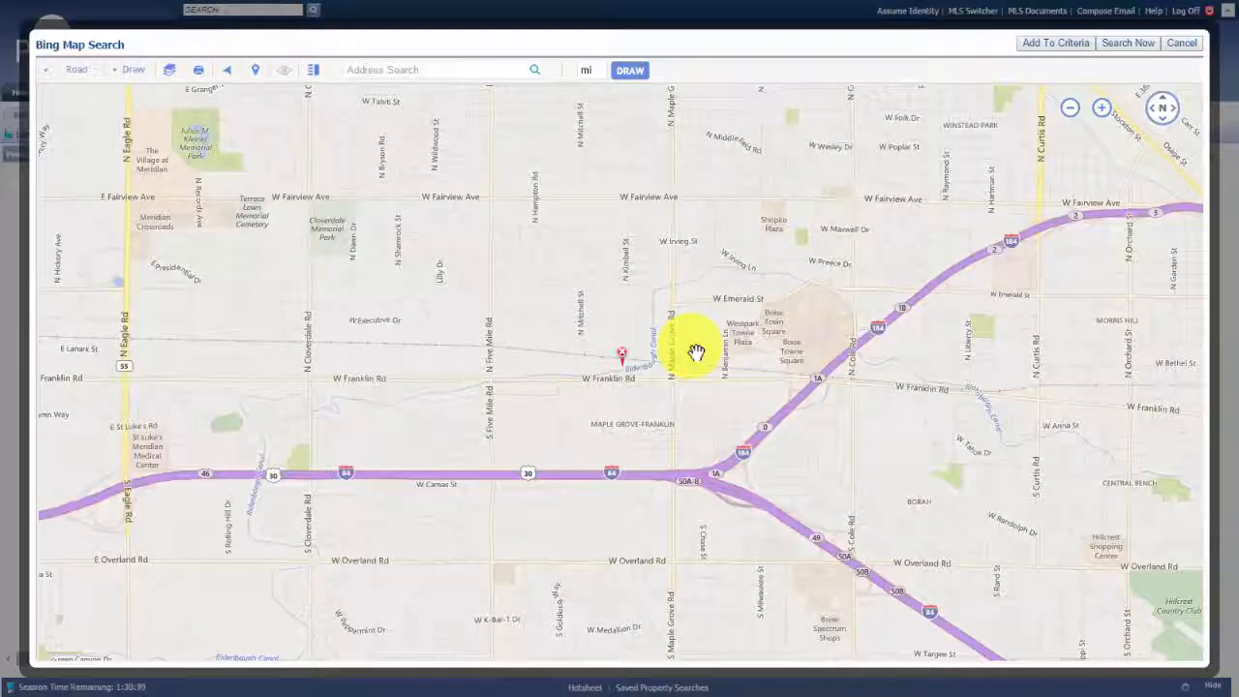
{"action": "mouse_move", "coordinate": [1071, 125]}
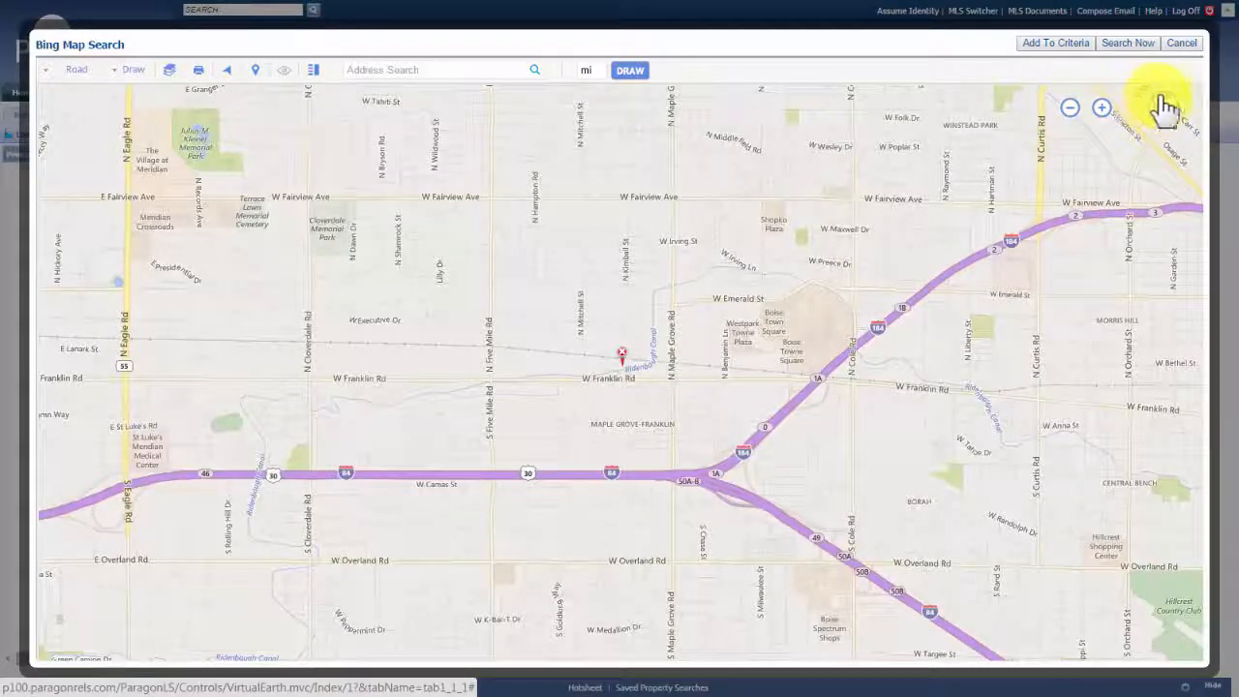
{"action": "left_click", "coordinate": [1168, 111]}
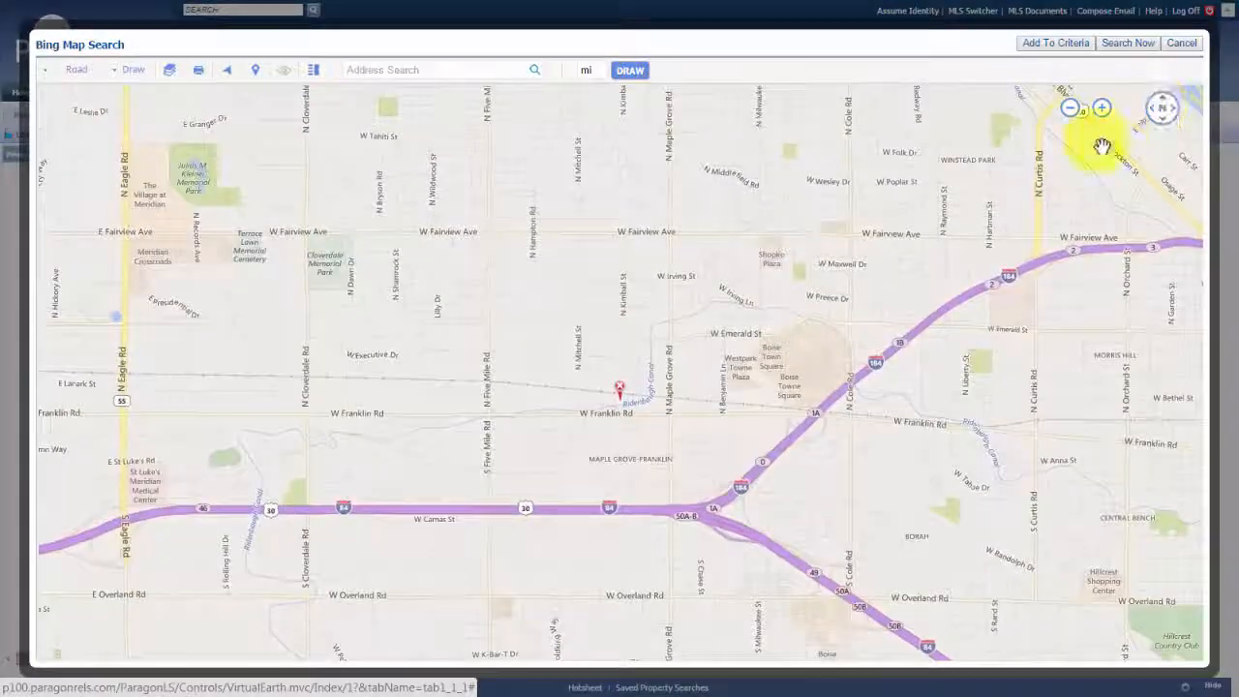
Pan and zoom the map onto W Franklin Rd near N Maple Grove Rd
{"action": "left_click_drag", "start_coordinate": [620, 368], "coordinate": [624, 338]}
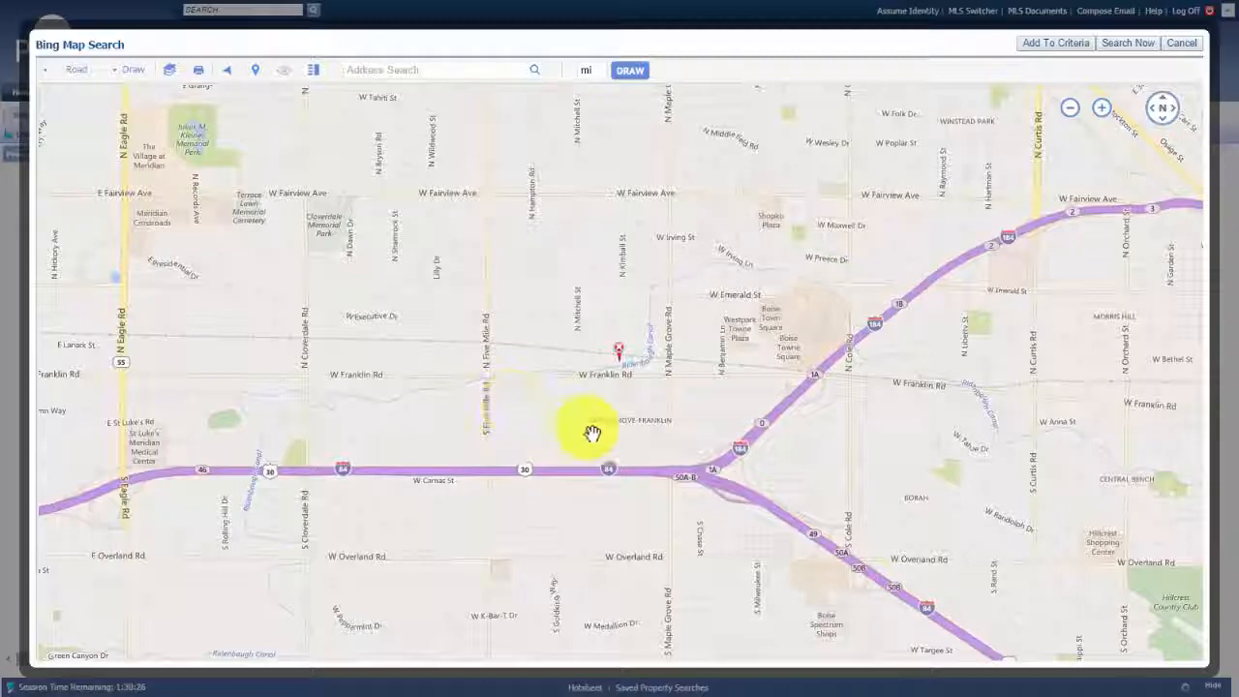
{"action": "left_click_drag", "start_coordinate": [706, 337], "coordinate": [462, 332]}
{"action": "left_click_drag", "start_coordinate": [928, 411], "coordinate": [791, 517]}
{"action": "left_click_drag", "start_coordinate": [320, 423], "coordinate": [732, 438]}
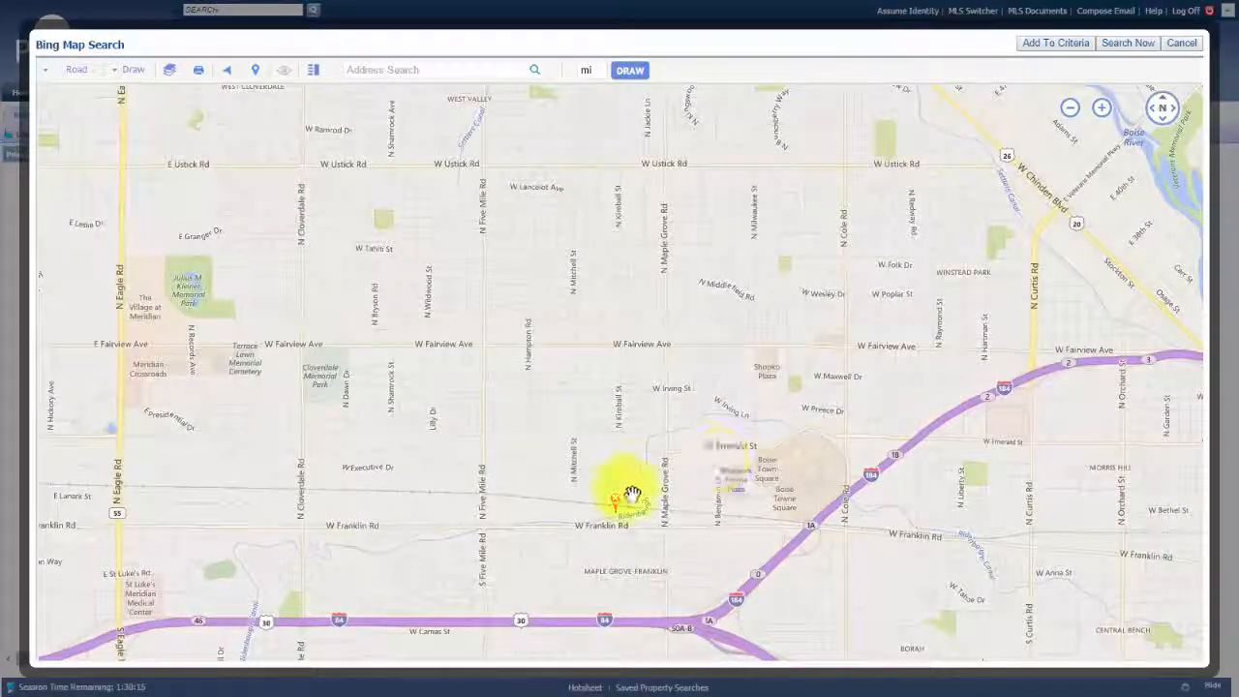
{"action": "scroll", "coordinate": [630, 396], "scroll_direction": "down", "scroll_amount": 3}
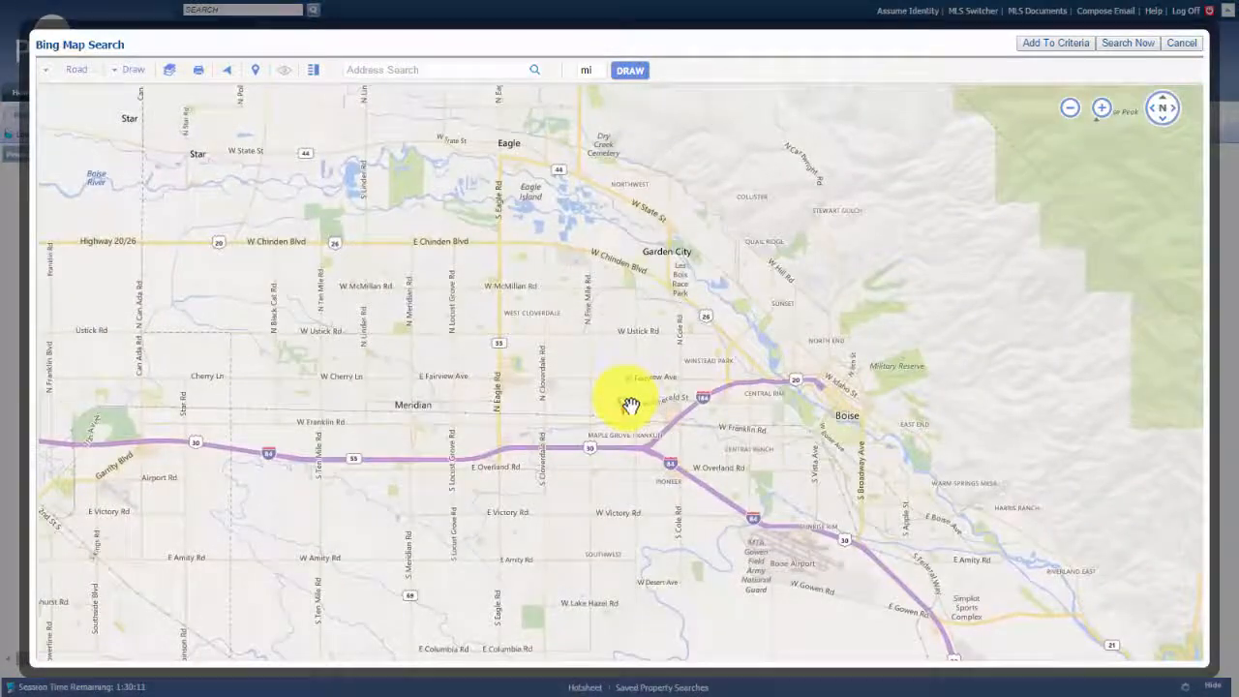
{"action": "scroll", "coordinate": [628, 423], "scroll_direction": "up", "scroll_amount": 2}
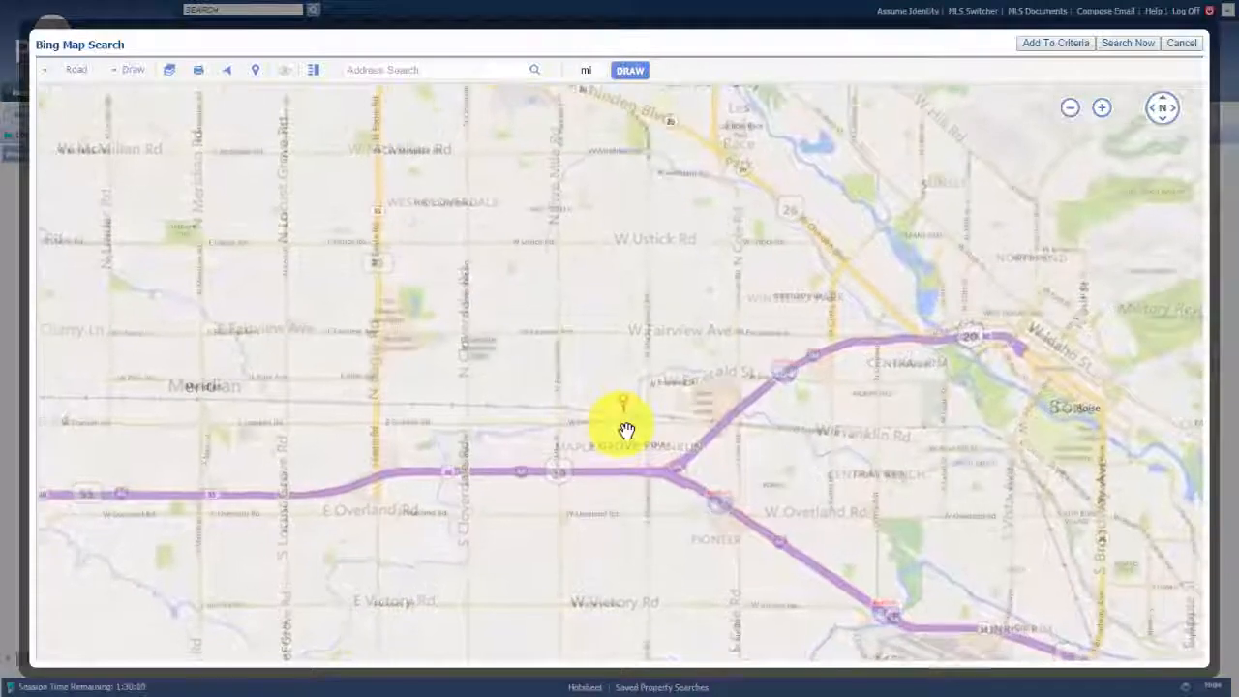
{"action": "scroll", "coordinate": [627, 429], "scroll_direction": "up", "scroll_amount": 2}
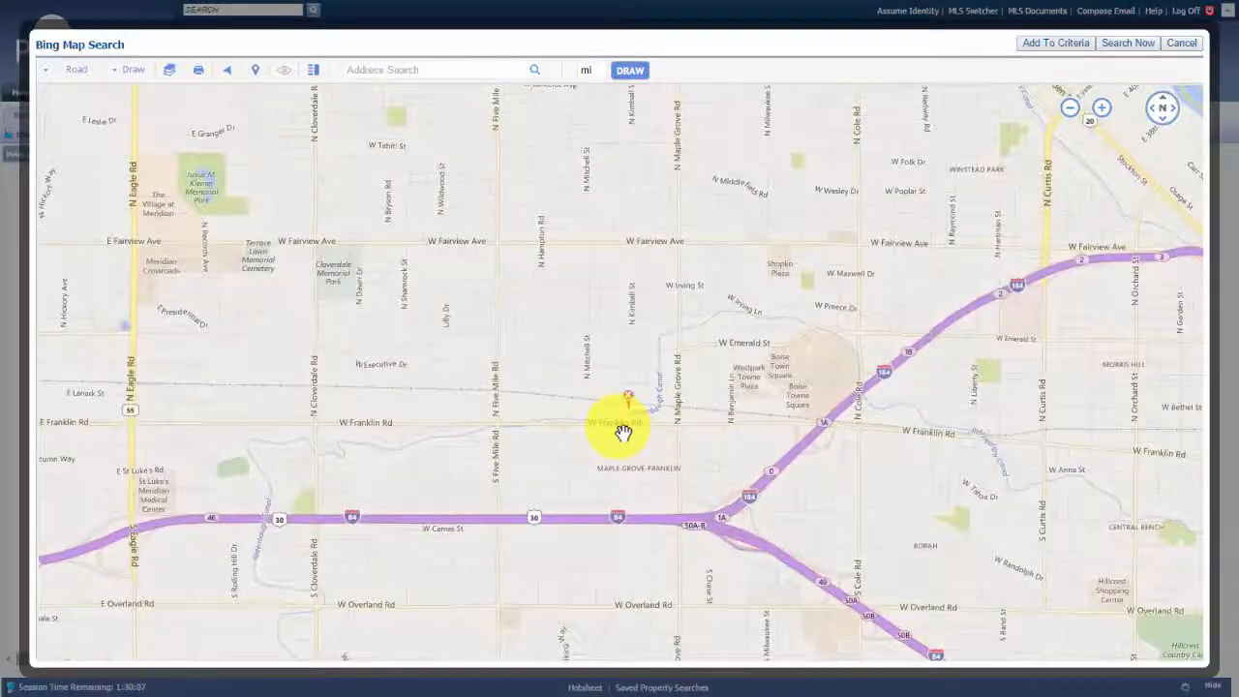
{"action": "scroll", "coordinate": [622, 431], "scroll_direction": "up", "scroll_amount": 1}
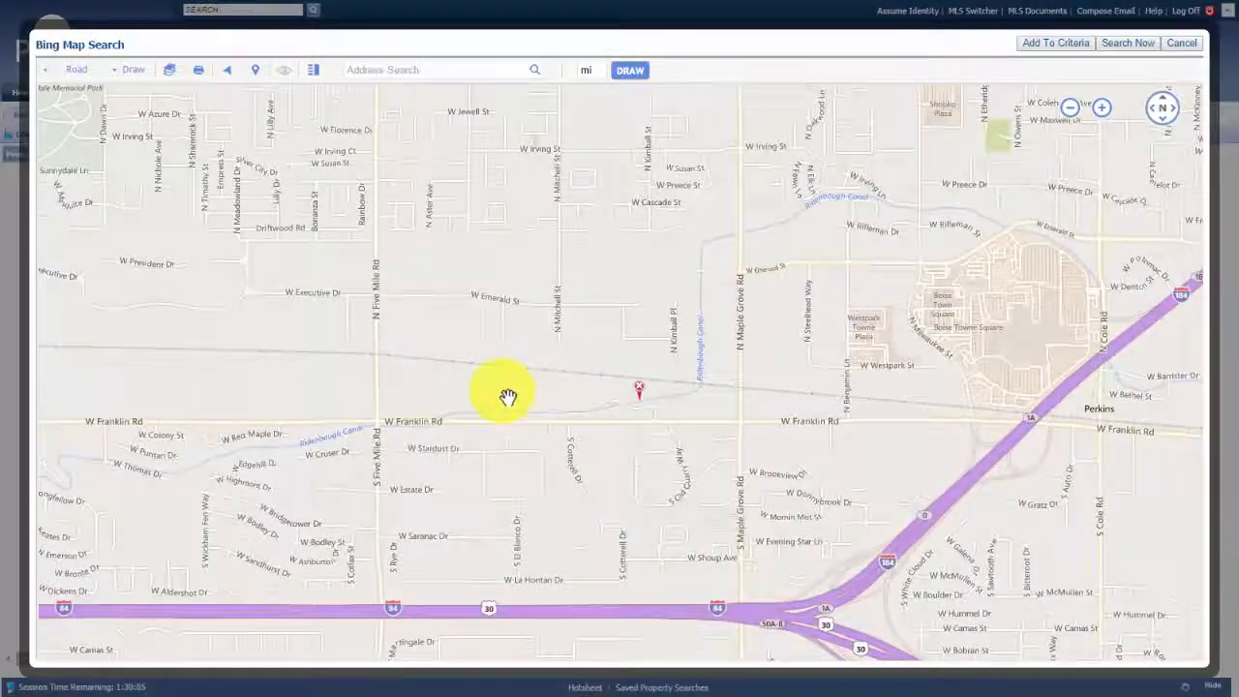
{"action": "scroll", "coordinate": [393, 373], "scroll_direction": "down", "scroll_amount": 2}
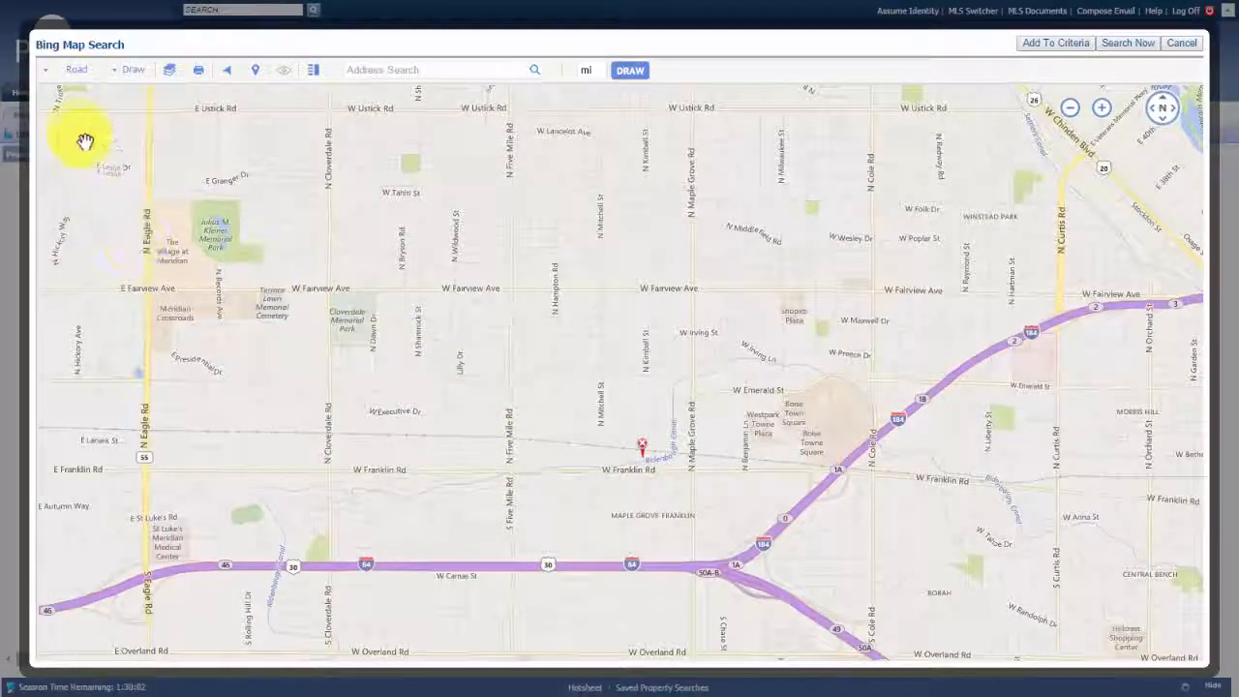
Set the map style to Auto and zoom into bird's-eye aerial imagery near W Mesquite Ct
{"action": "left_click", "coordinate": [80, 74]}
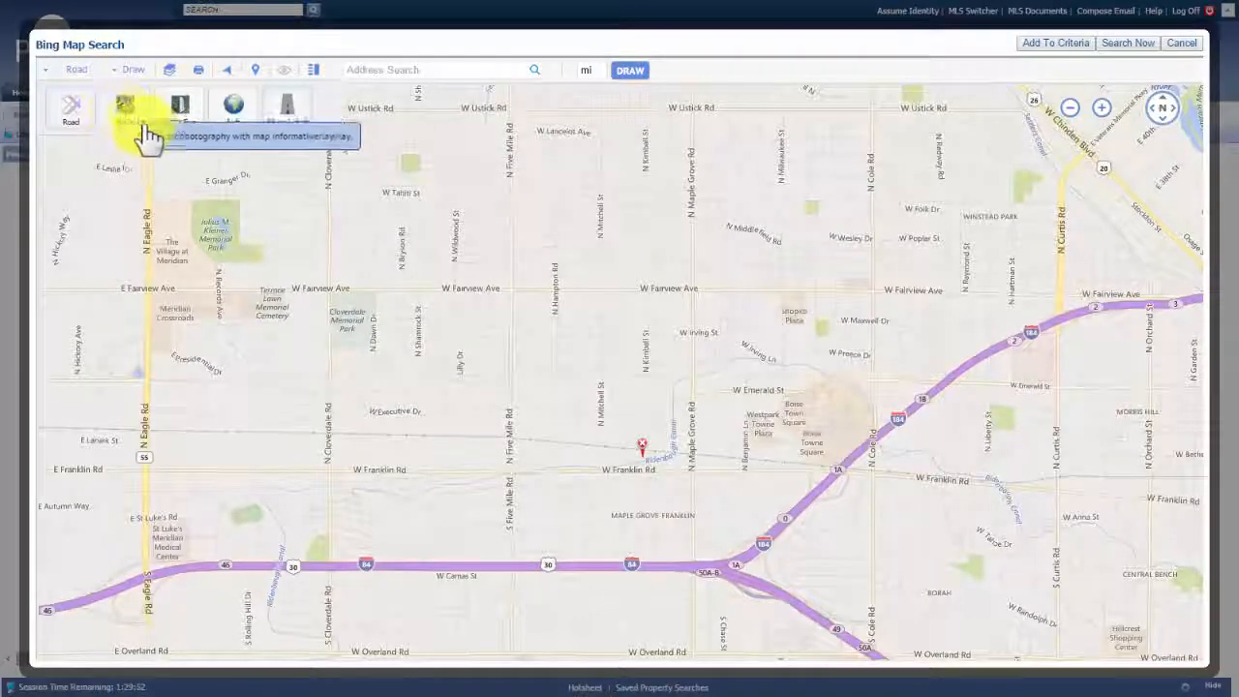
{"action": "left_click", "coordinate": [237, 112]}
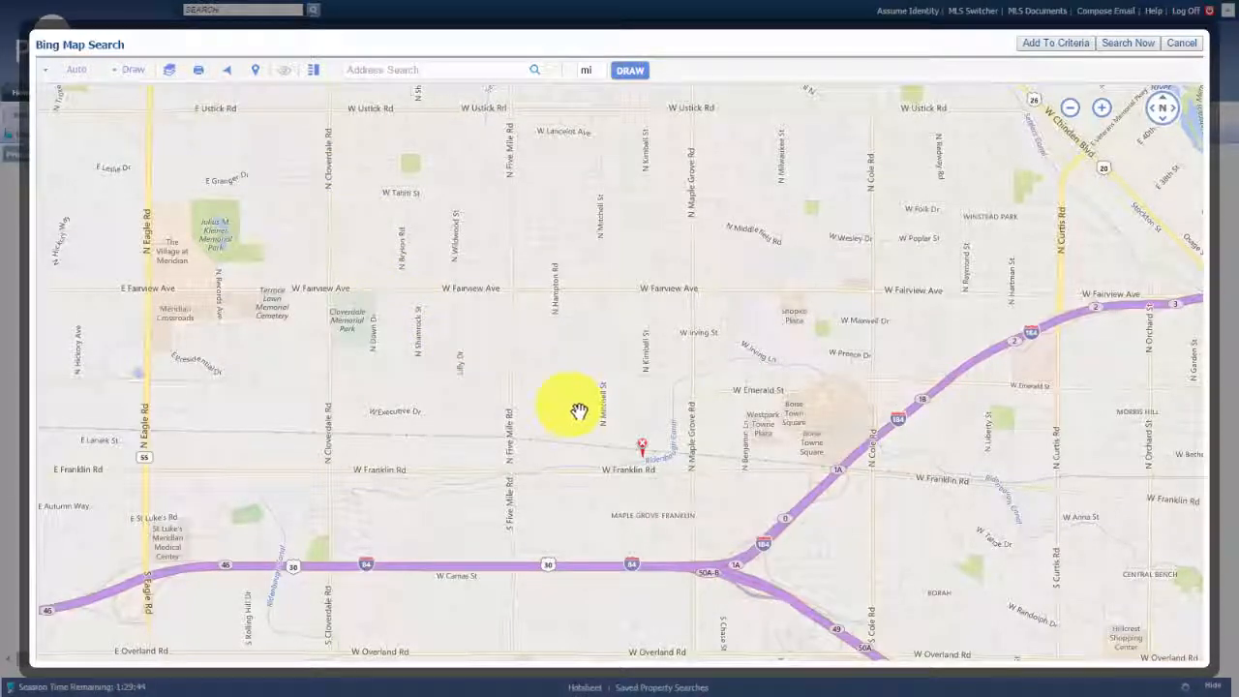
{"action": "double_click", "coordinate": [608, 397]}
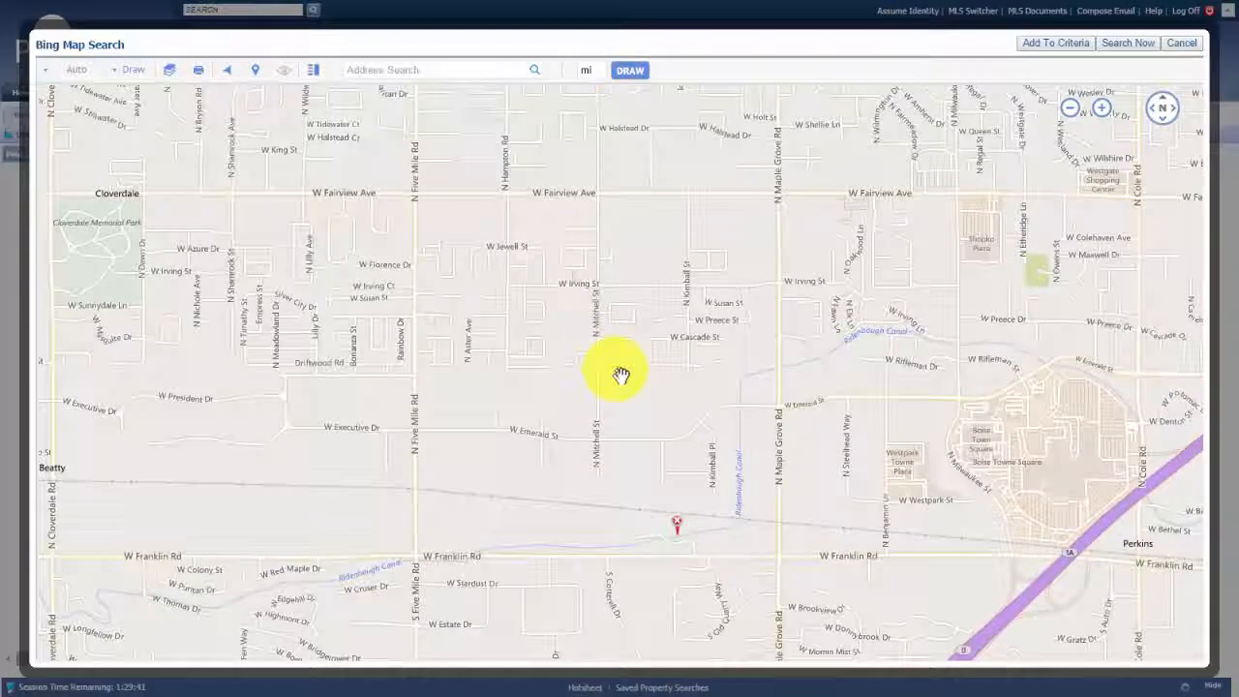
{"action": "double_click", "coordinate": [622, 372]}
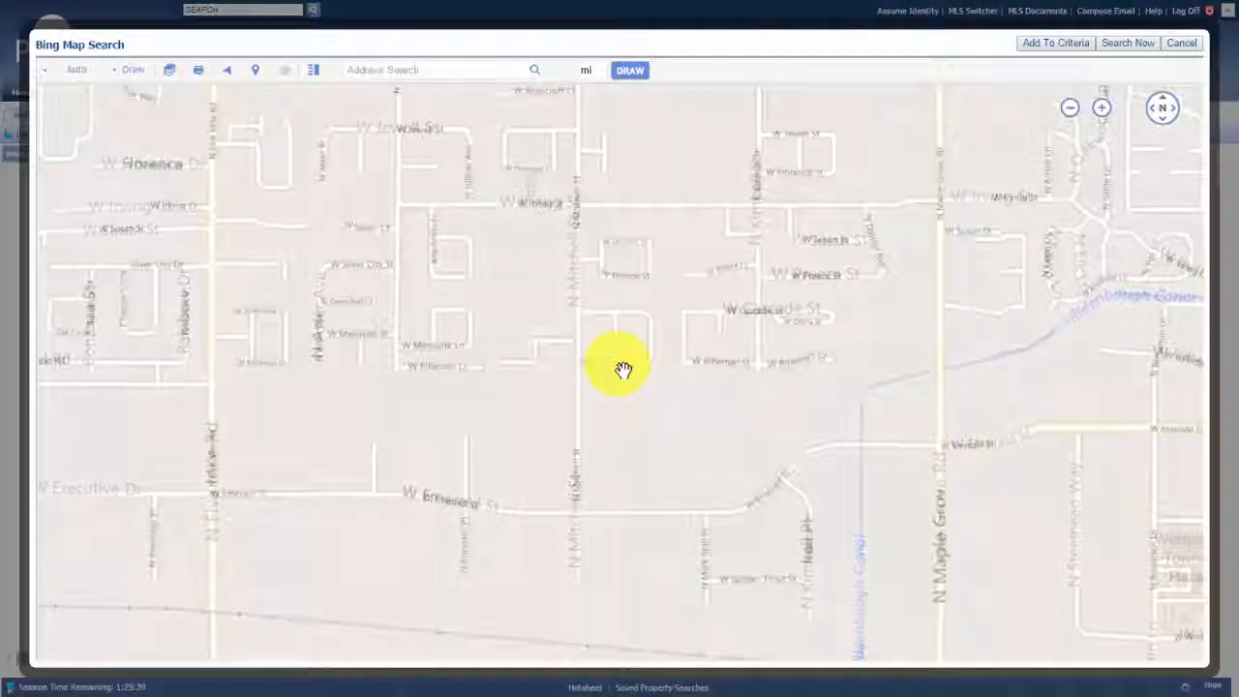
{"action": "double_click", "coordinate": [622, 366]}
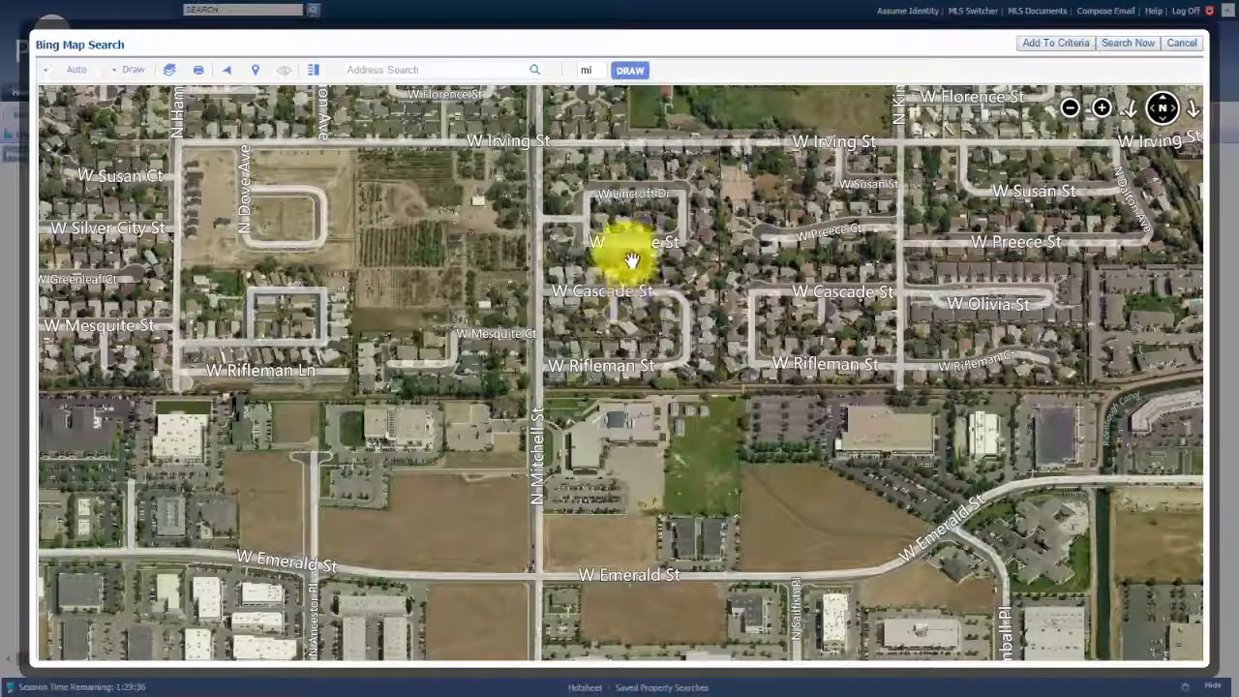
{"action": "double_click", "coordinate": [466, 361]}
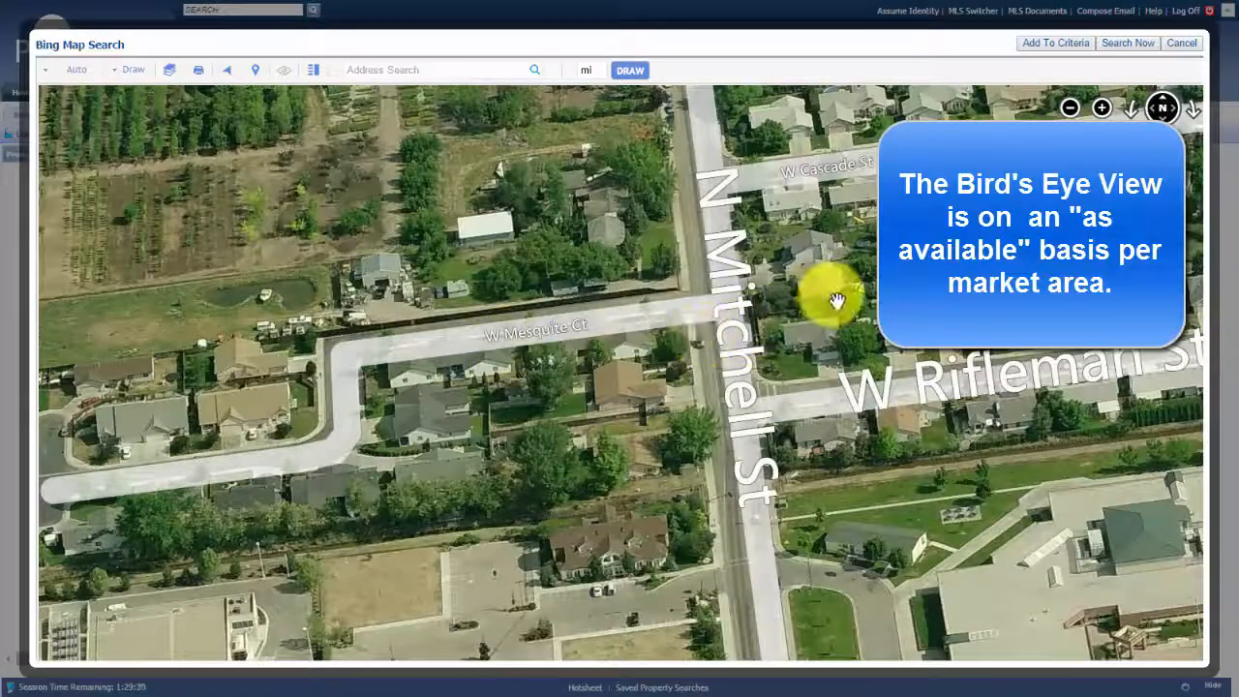
Pan the aerial view toward W Lincroft Dr, then zoom back out to the road map
{"action": "left_click_drag", "start_coordinate": [824, 290], "coordinate": [725, 492]}
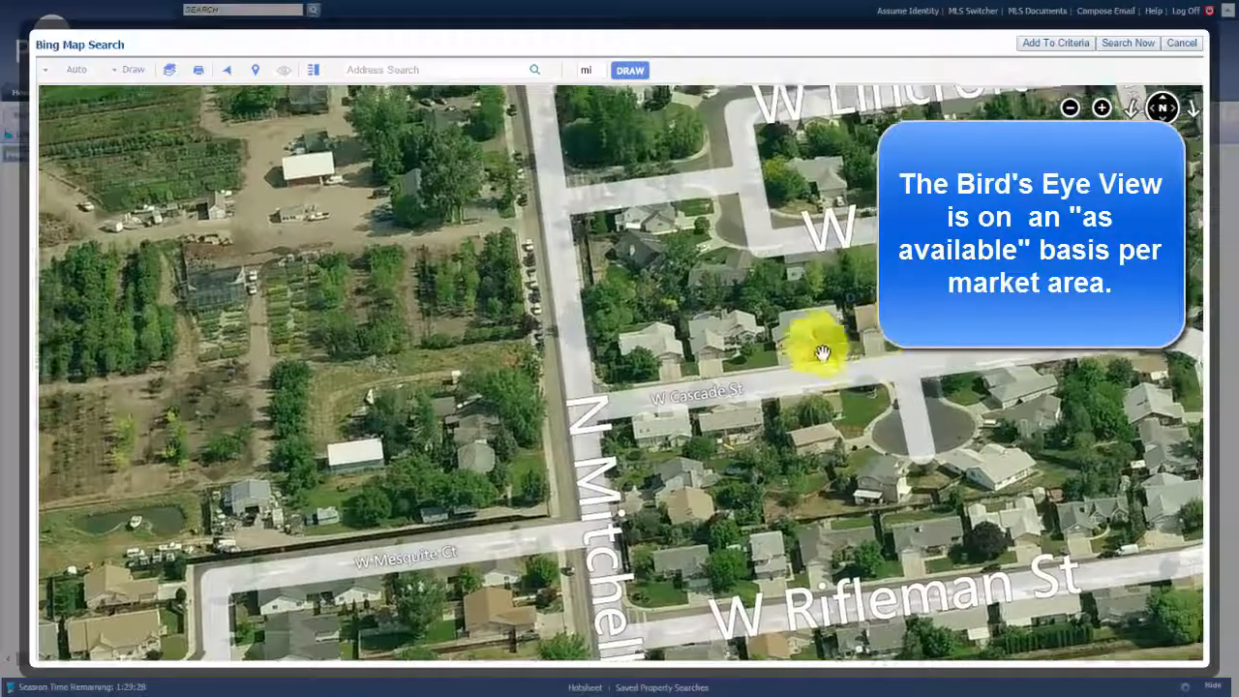
{"action": "left_click_drag", "start_coordinate": [810, 339], "coordinate": [609, 368]}
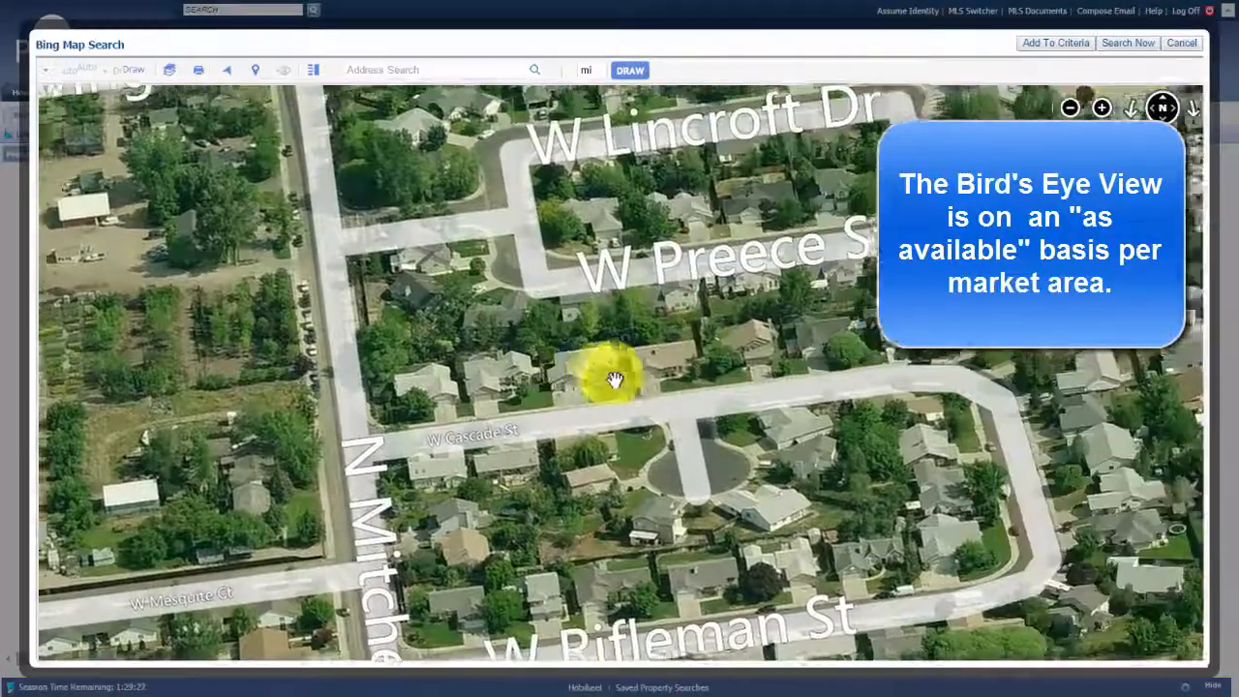
{"action": "scroll", "coordinate": [646, 347], "scroll_direction": "down", "scroll_amount": 3}
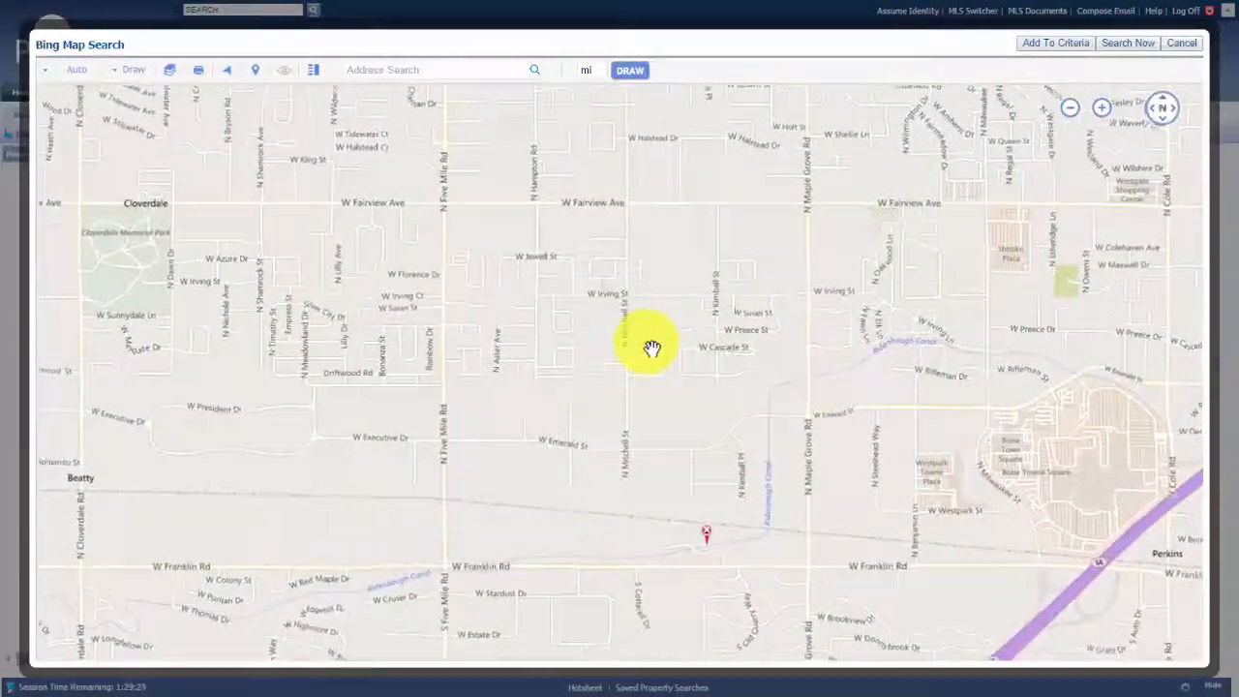
{"action": "scroll", "coordinate": [650, 349], "scroll_direction": "down", "scroll_amount": 1}
{"action": "left_click_drag", "start_coordinate": [645, 369], "coordinate": [628, 336]}
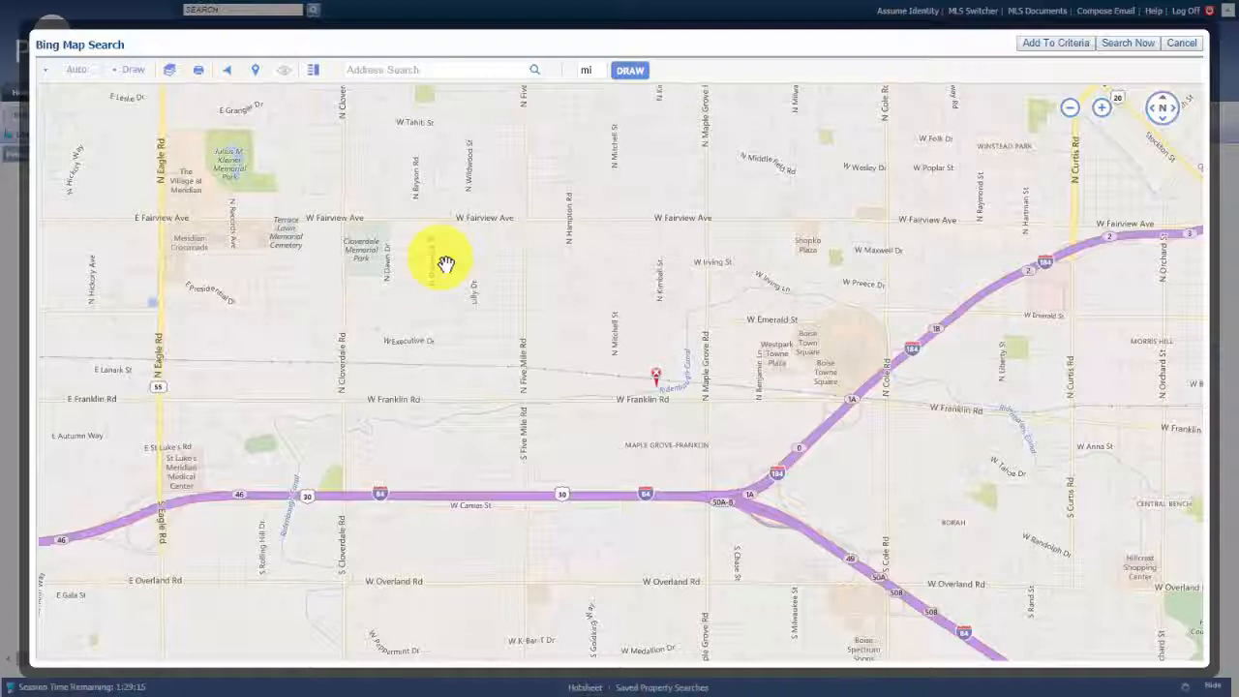
Draw a Radius circle centred near N Mitchell St with a 1.03-mile radius, finding 15 listings
{"action": "left_click", "coordinate": [137, 81]}
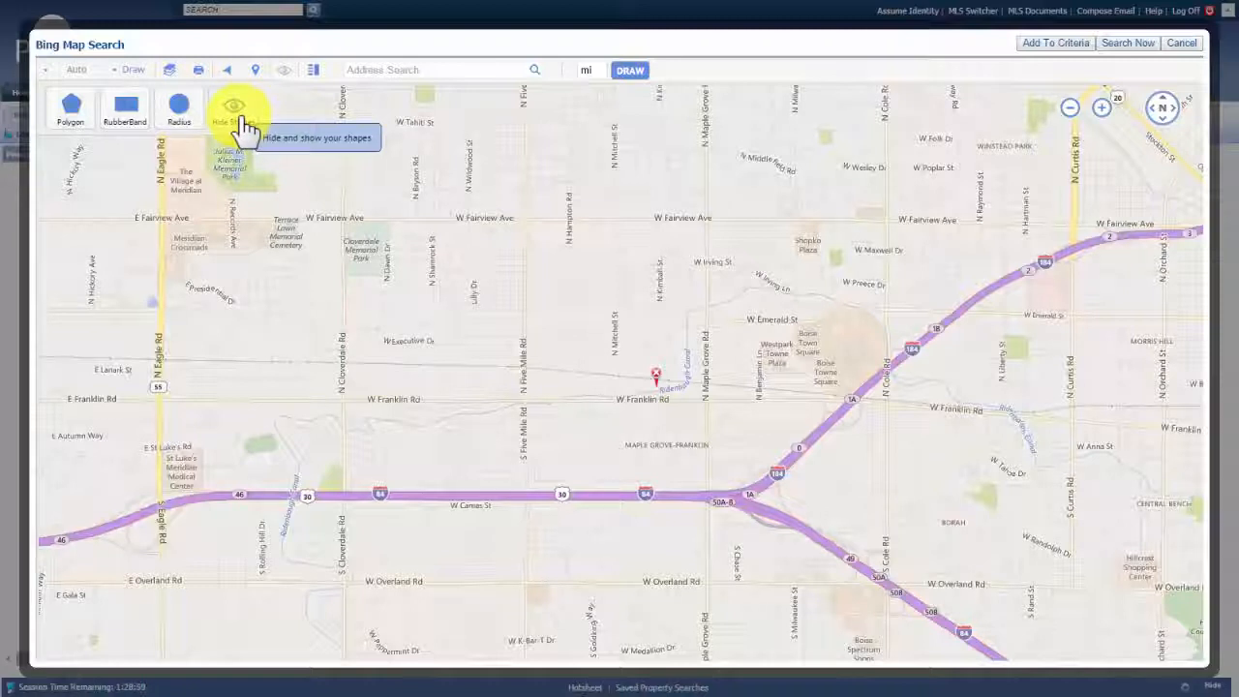
{"action": "left_click", "coordinate": [182, 114]}
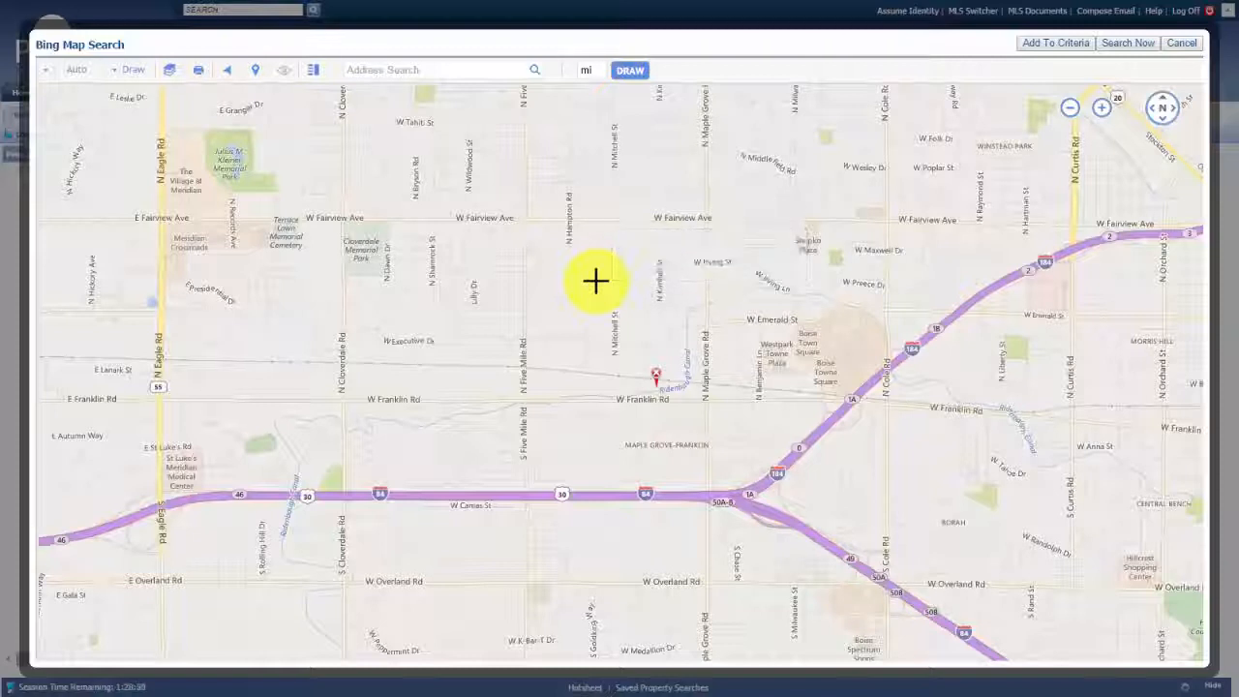
{"action": "left_click", "coordinate": [596, 281]}
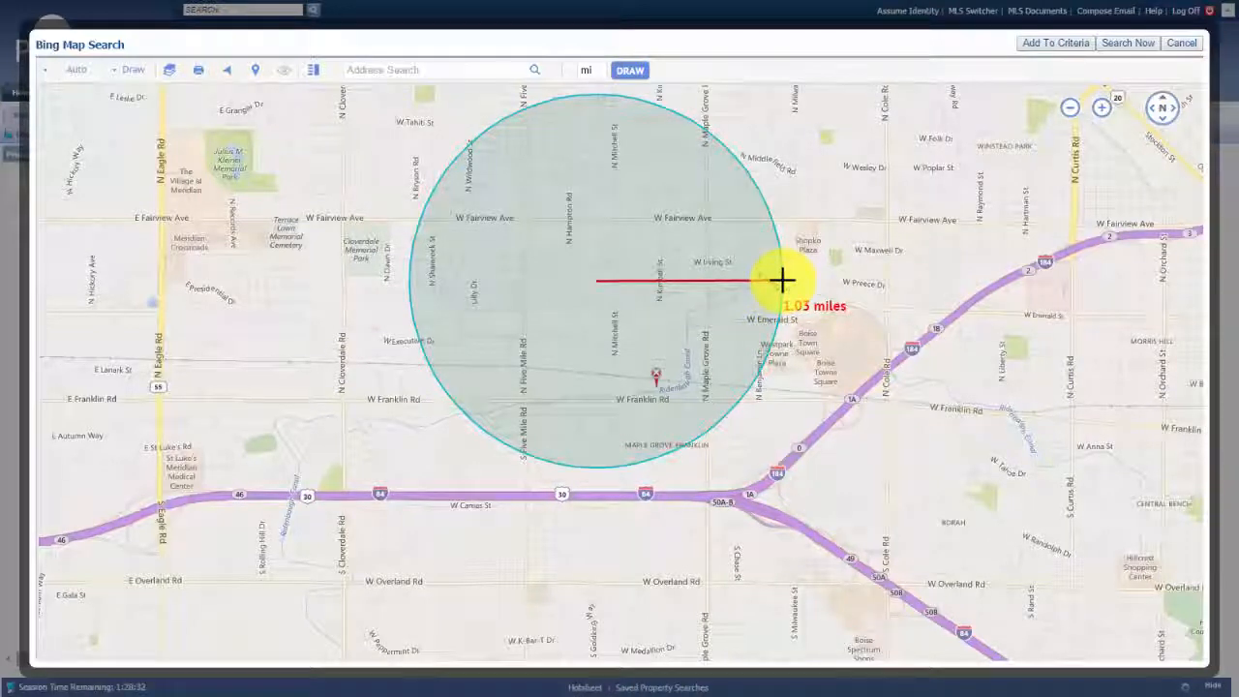
{"action": "left_click", "coordinate": [782, 280]}
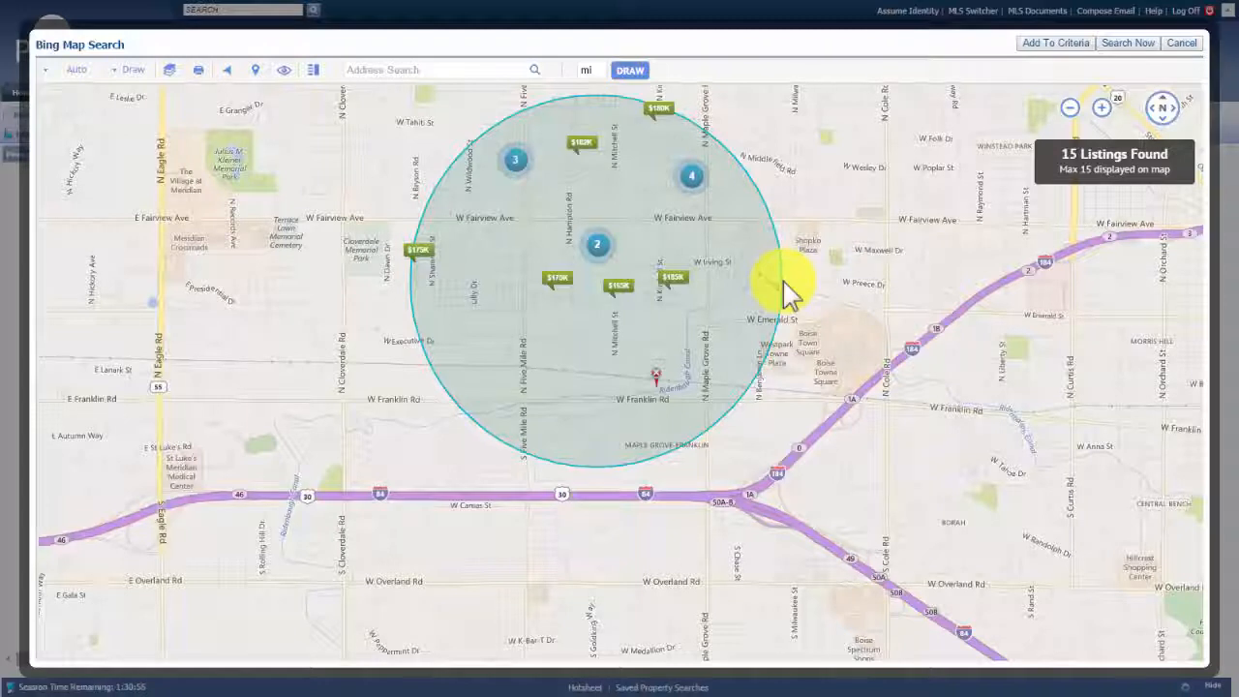
{"action": "left_click", "coordinate": [673, 279]}
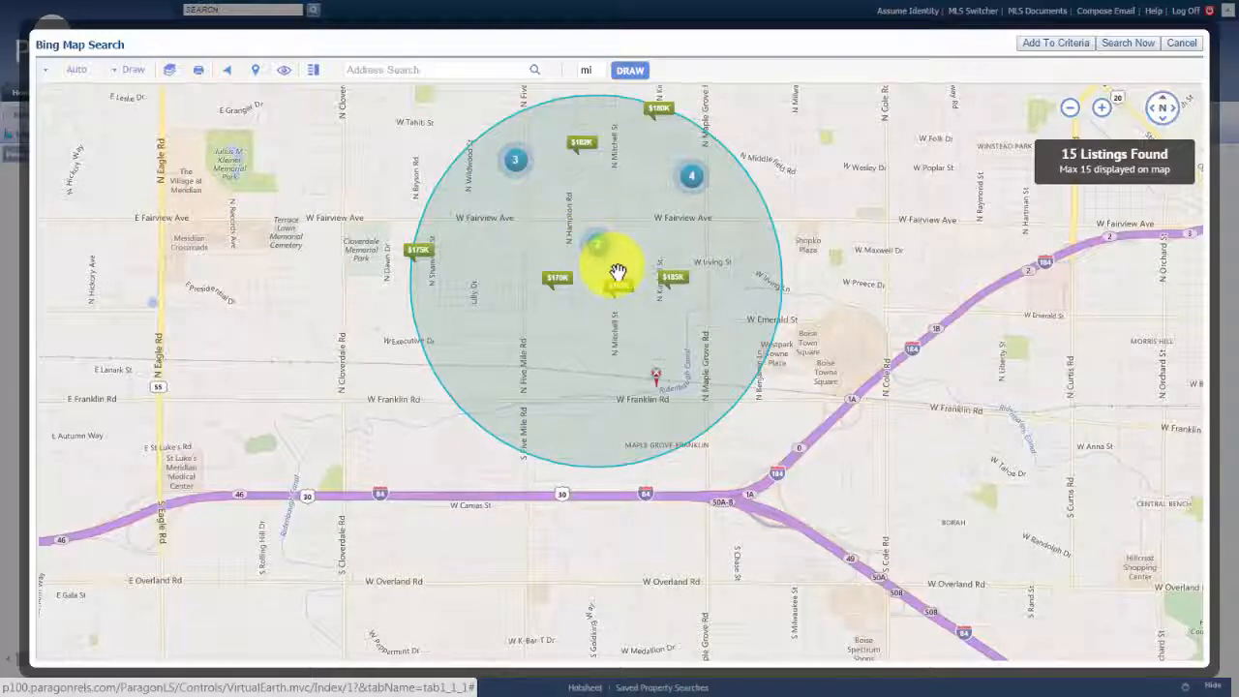
{"action": "left_click", "coordinate": [672, 283]}
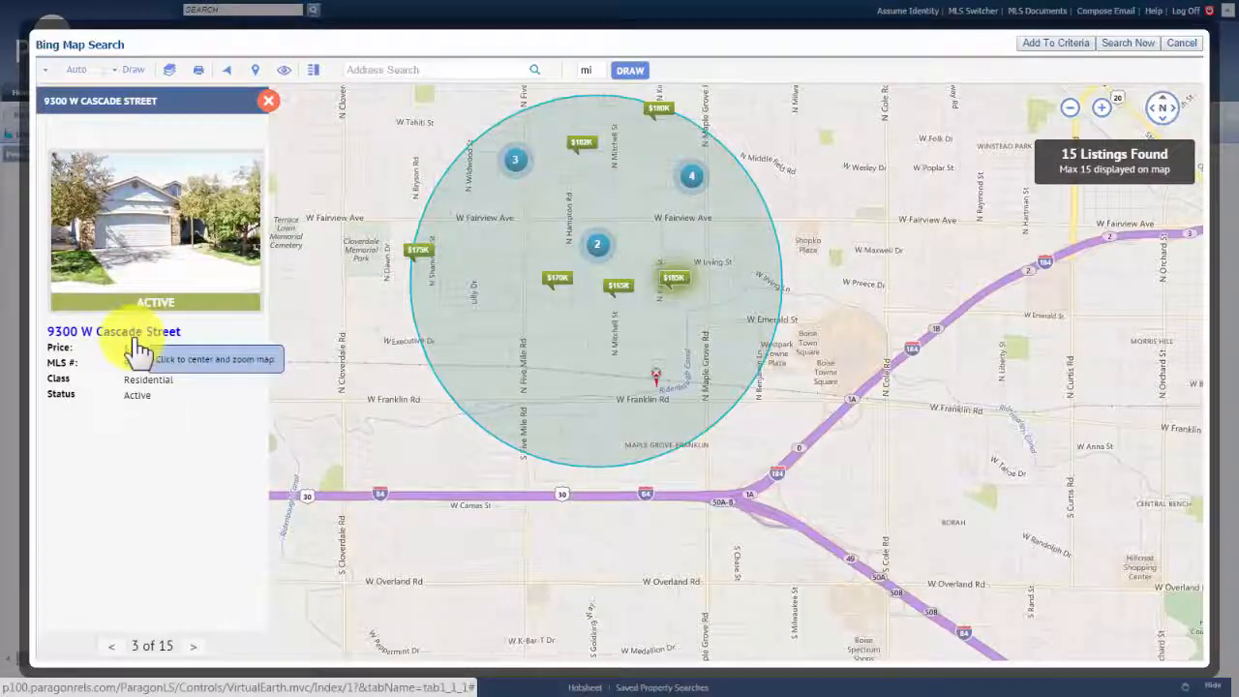
{"action": "left_click", "coordinate": [268, 101]}
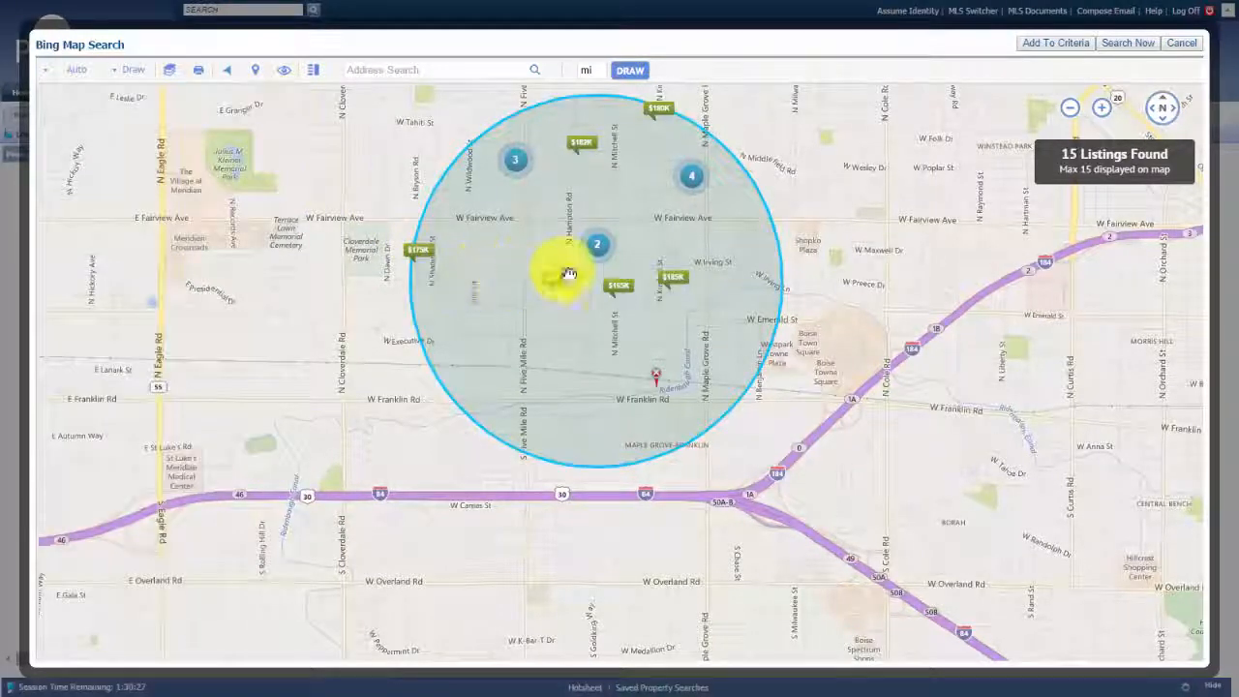
{"action": "left_click", "coordinate": [597, 248]}
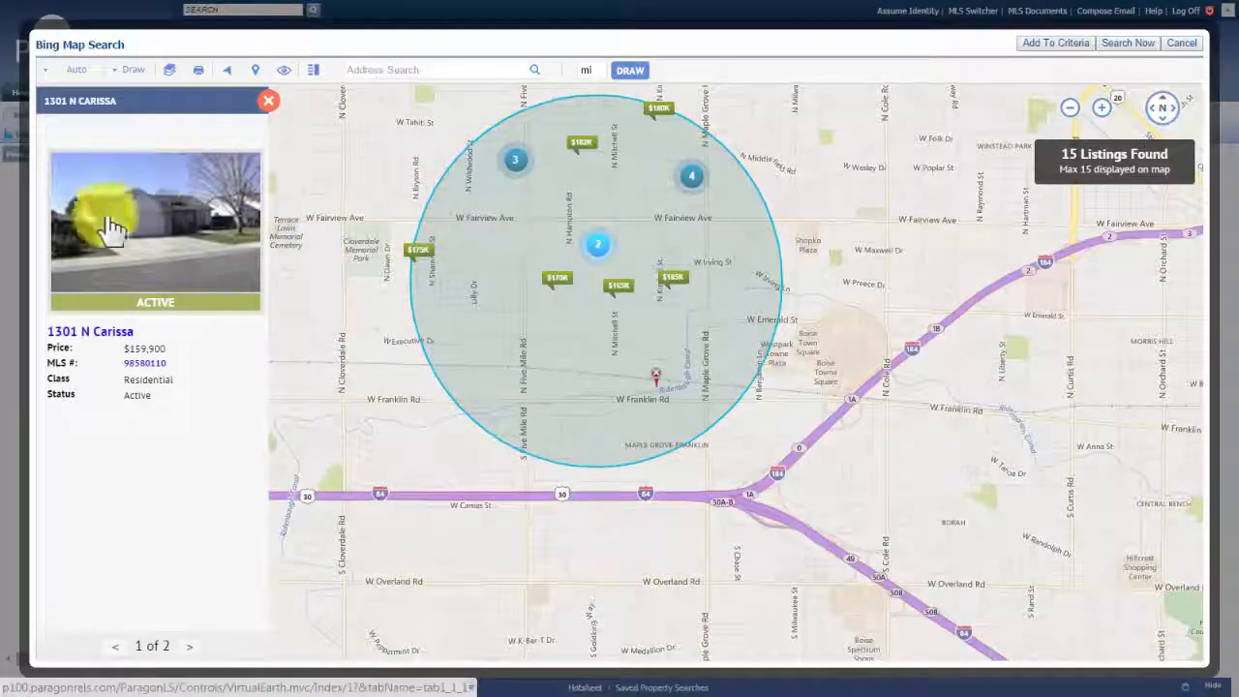
{"action": "left_click", "coordinate": [190, 652]}
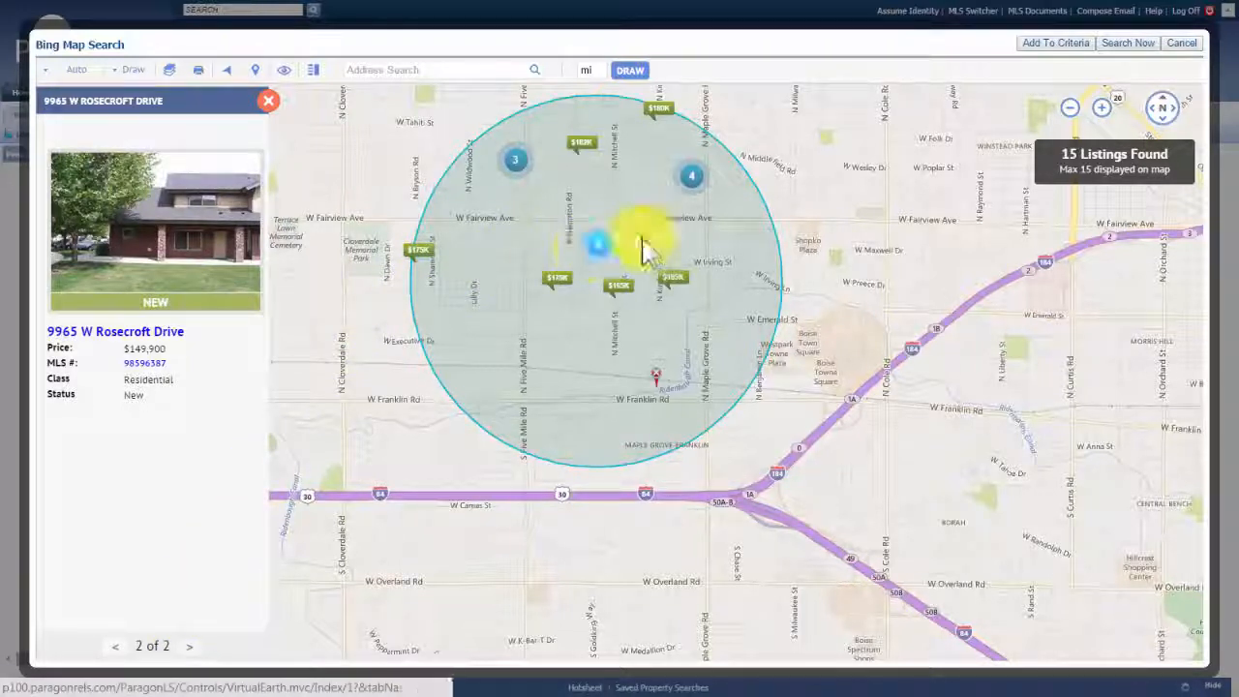
{"action": "left_click", "coordinate": [268, 100]}
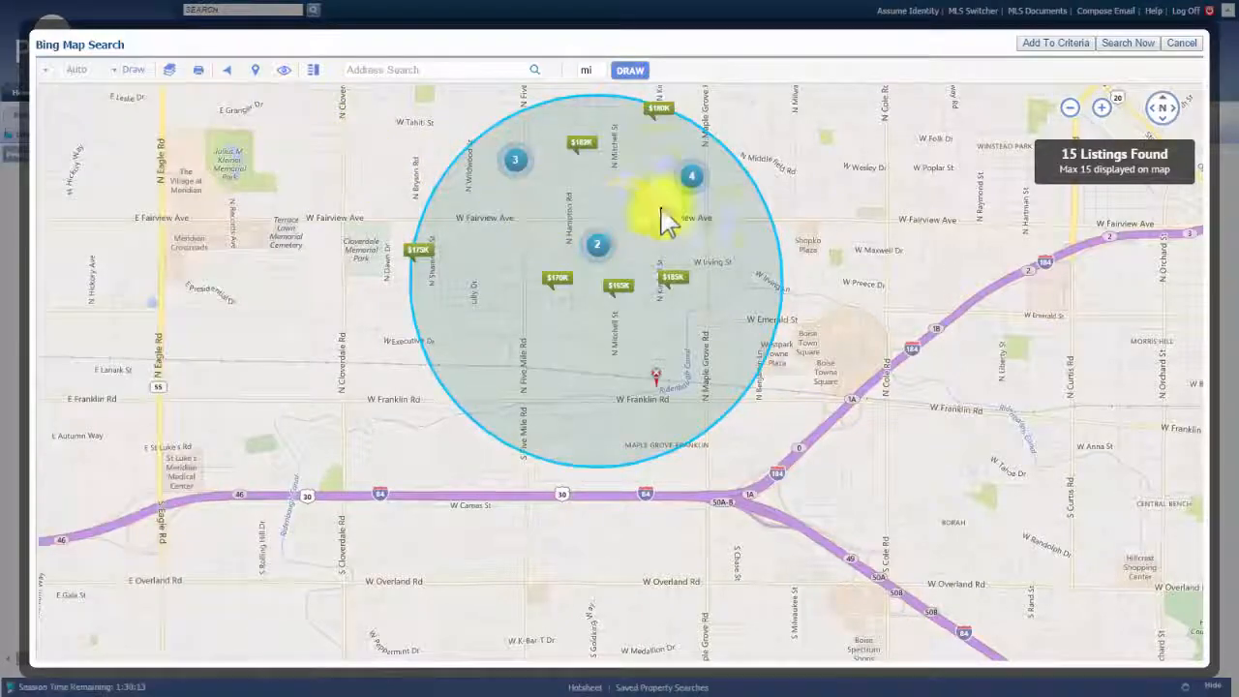
{"action": "left_click", "coordinate": [698, 180]}
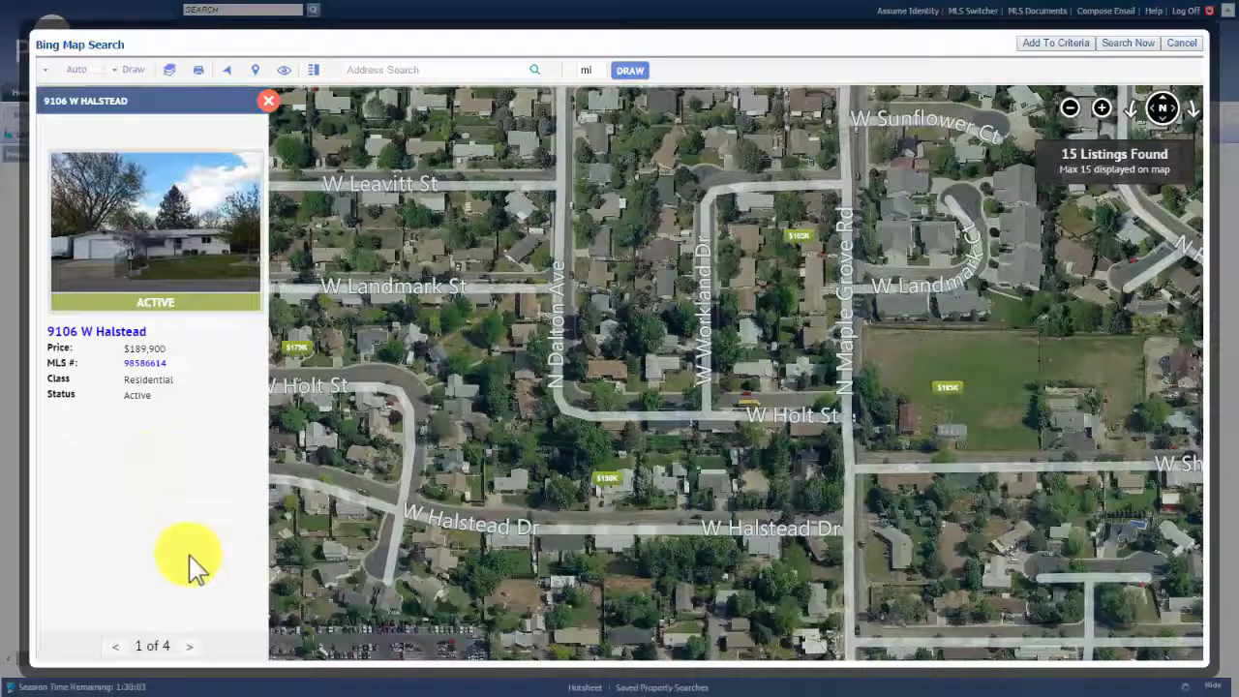
{"action": "left_click", "coordinate": [198, 648]}
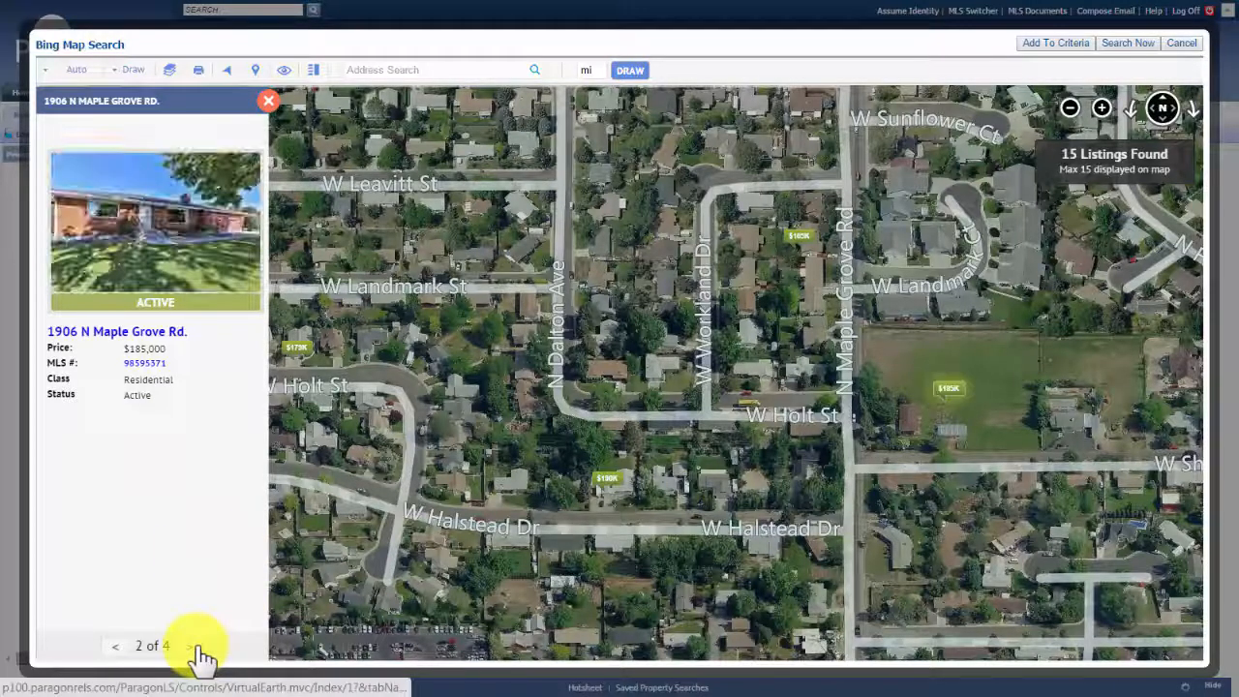
{"action": "left_click", "coordinate": [198, 648]}
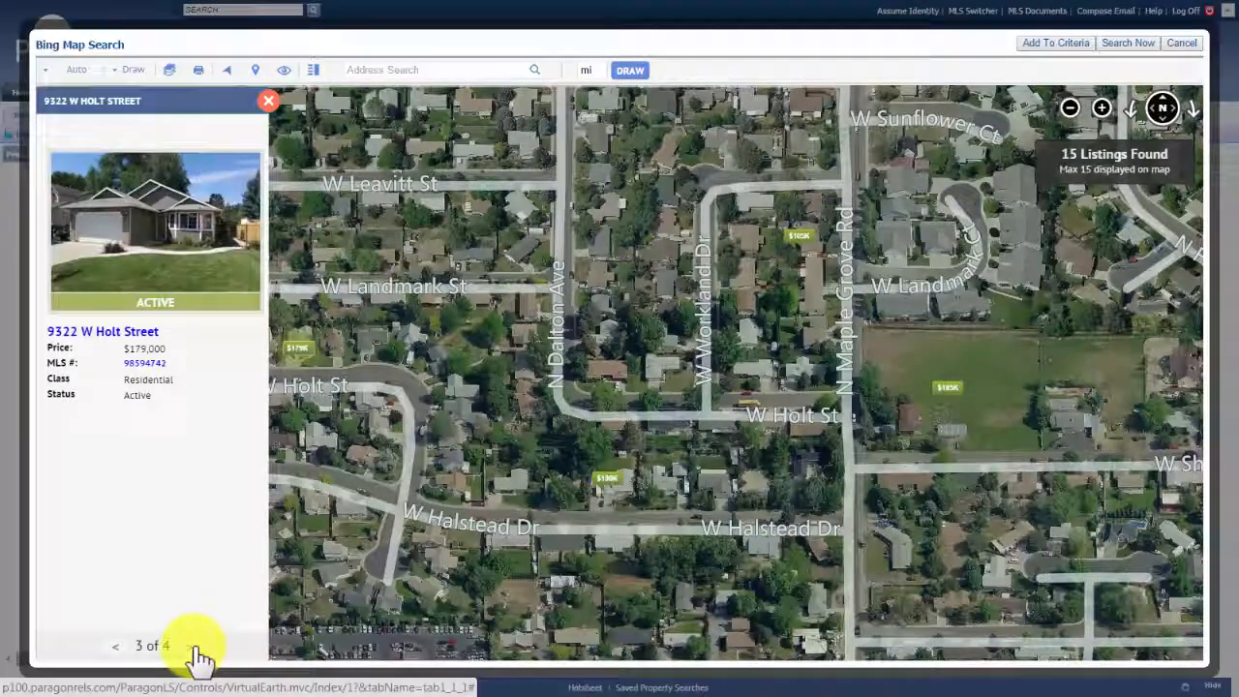
{"action": "left_click", "coordinate": [190, 647]}
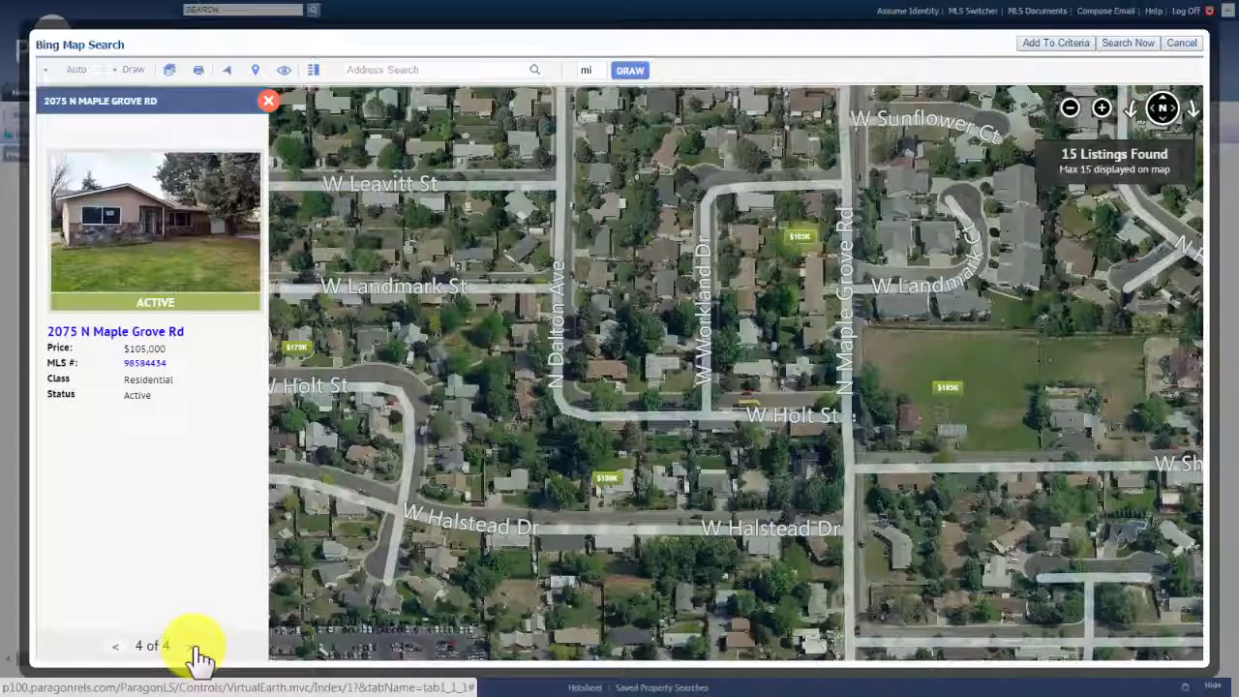
{"action": "left_click", "coordinate": [194, 648]}
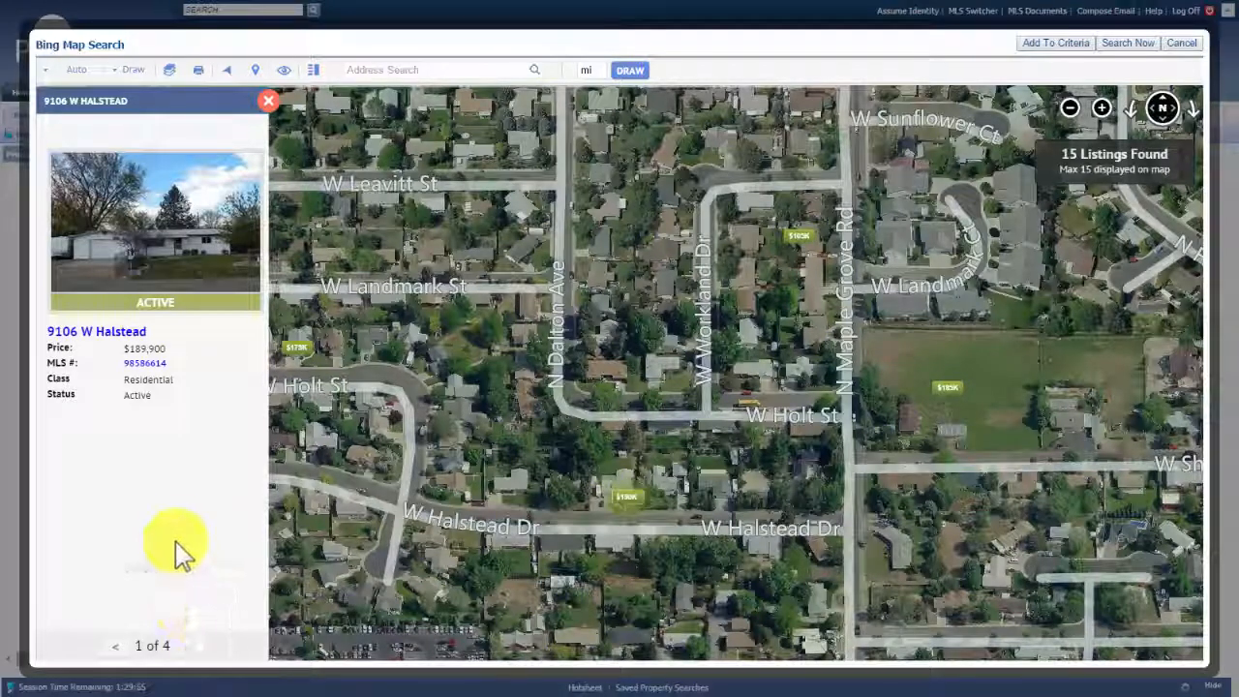
{"action": "left_click", "coordinate": [270, 101]}
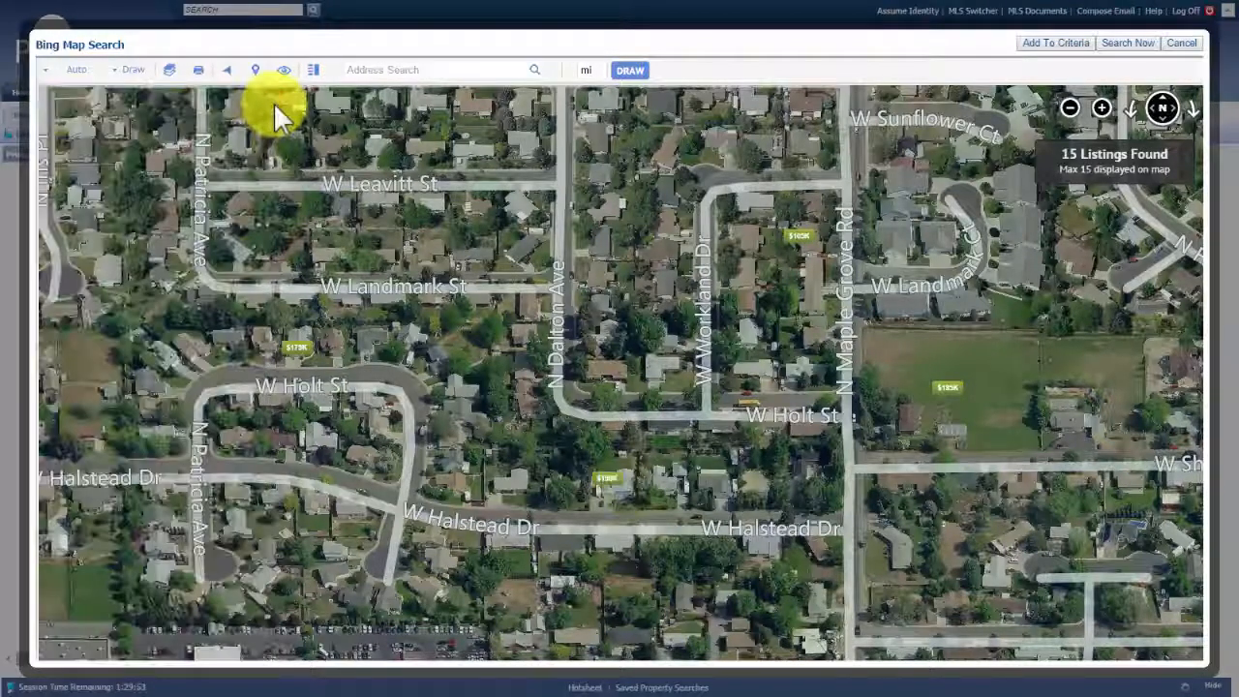
Zoom out and reposition the map so the N Eagle Rd area west of the circle is visible
{"action": "scroll", "coordinate": [412, 295], "scroll_direction": "down", "scroll_amount": 2}
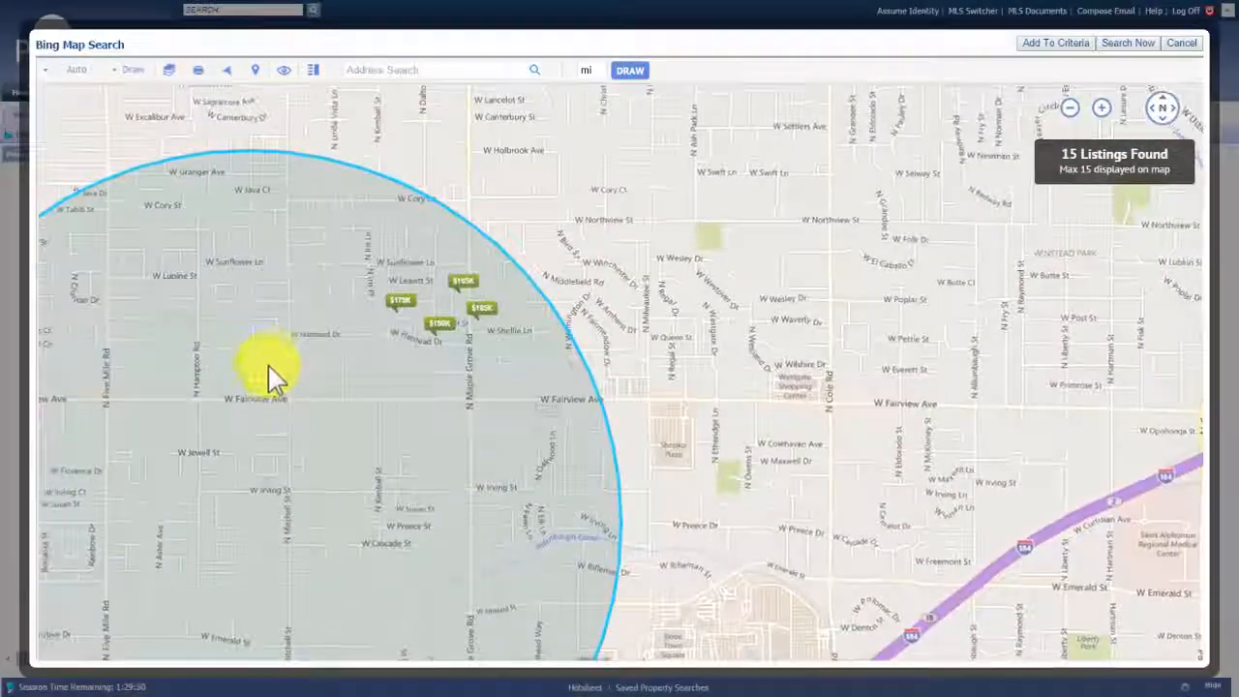
{"action": "left_click_drag", "start_coordinate": [368, 379], "coordinate": [574, 274]}
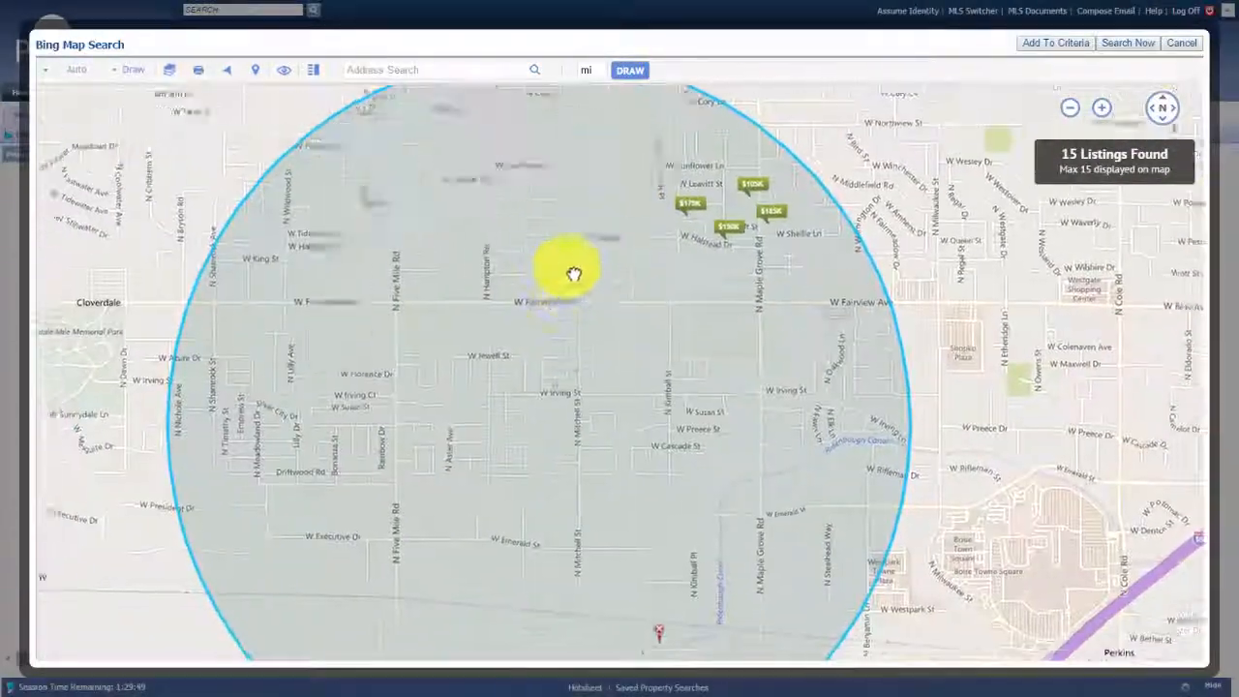
{"action": "scroll", "coordinate": [580, 293], "scroll_direction": "down", "scroll_amount": 1}
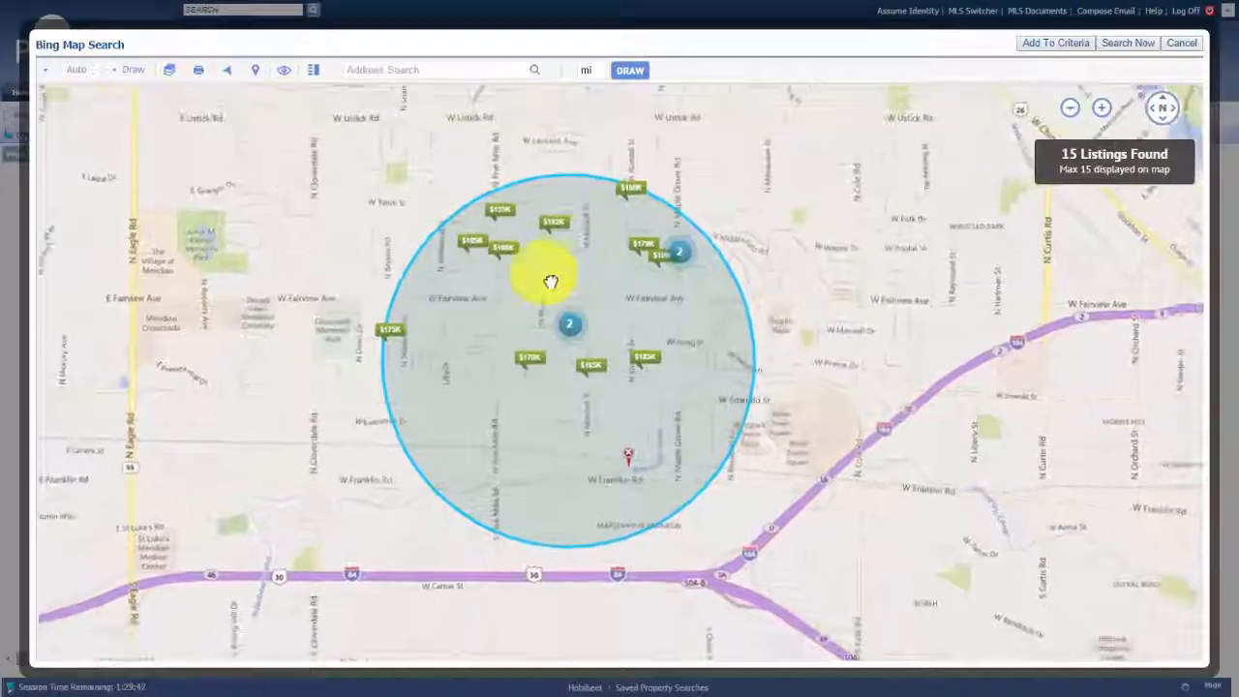
{"action": "scroll", "coordinate": [464, 407], "scroll_direction": "down", "scroll_amount": 1}
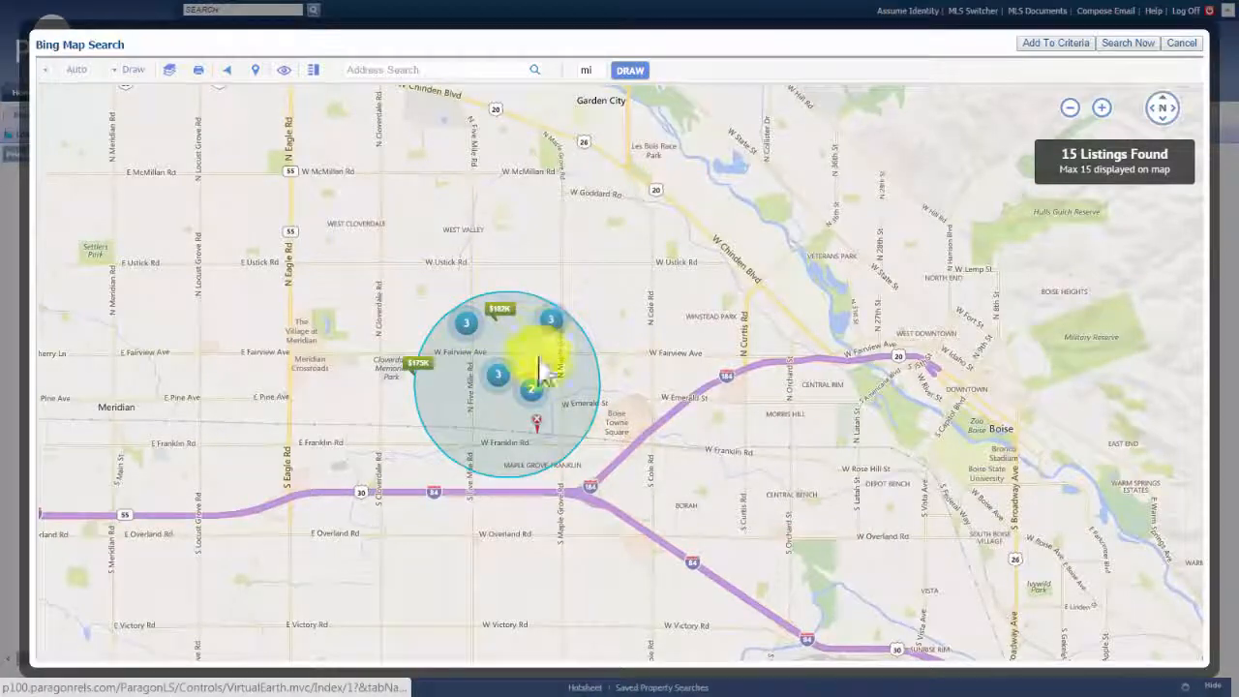
{"action": "scroll", "coordinate": [500, 380], "scroll_direction": "up", "scroll_amount": 1}
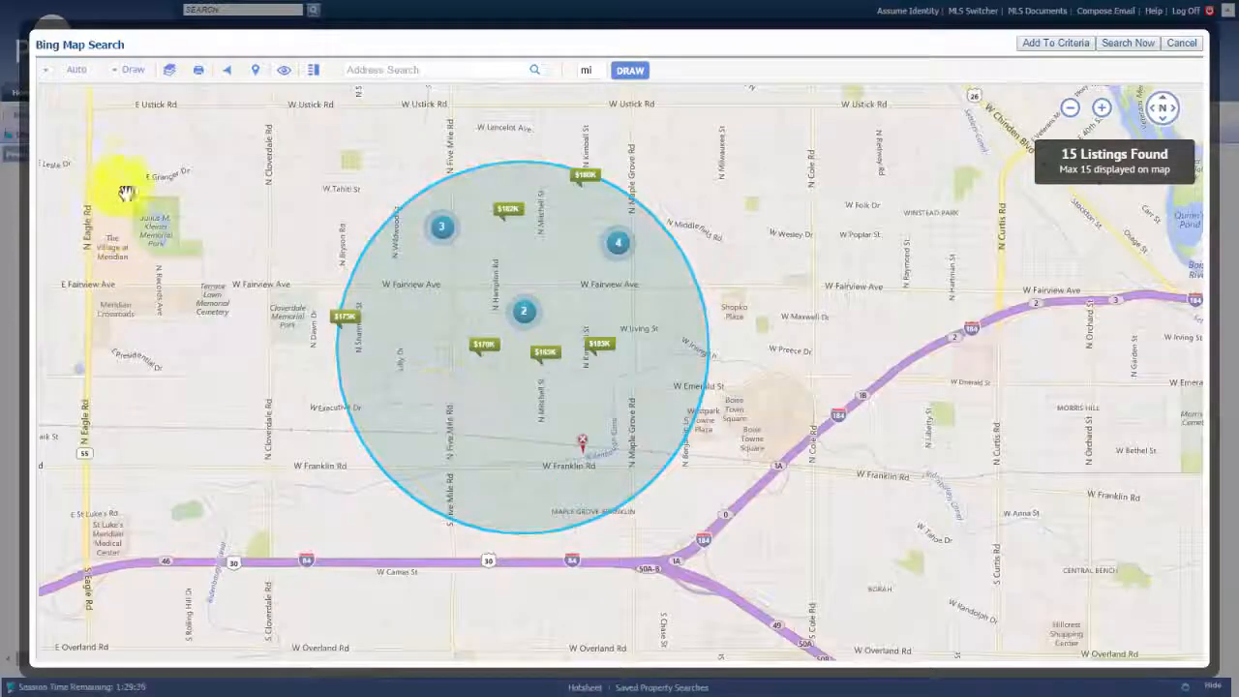
Draw a five-corner polygon search area around N Eagle Rd, raising results to 18 listings
{"action": "left_click", "coordinate": [133, 83]}
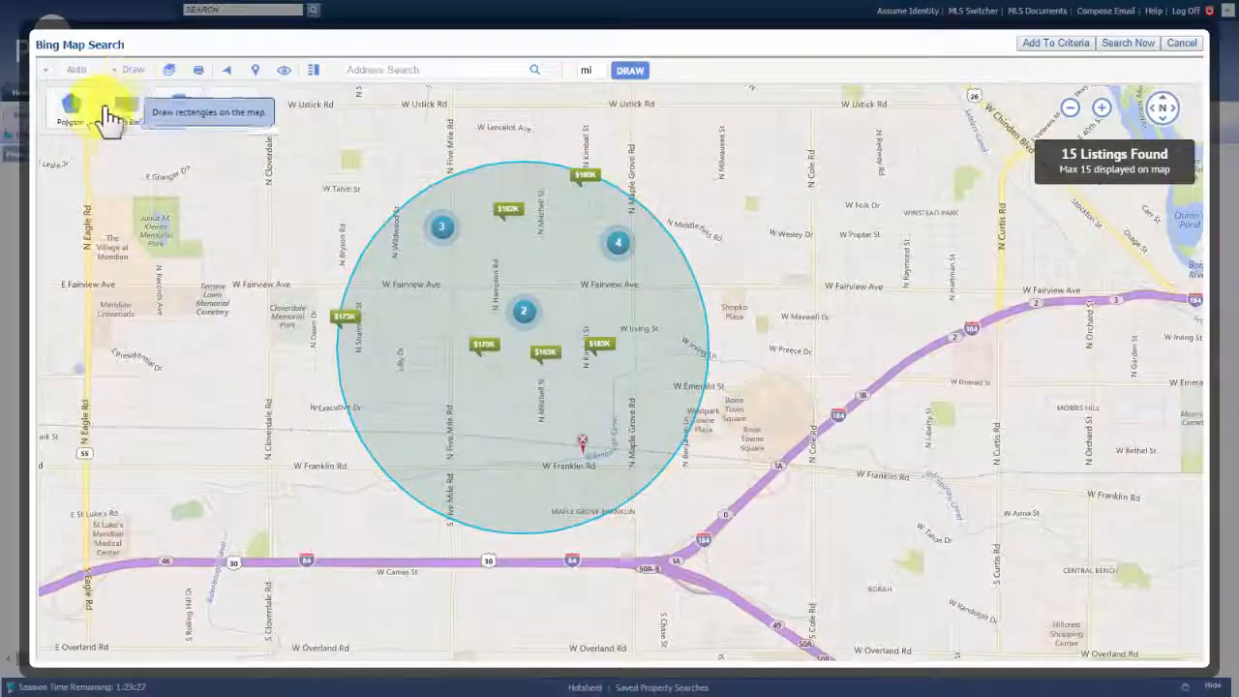
{"action": "left_click", "coordinate": [67, 131]}
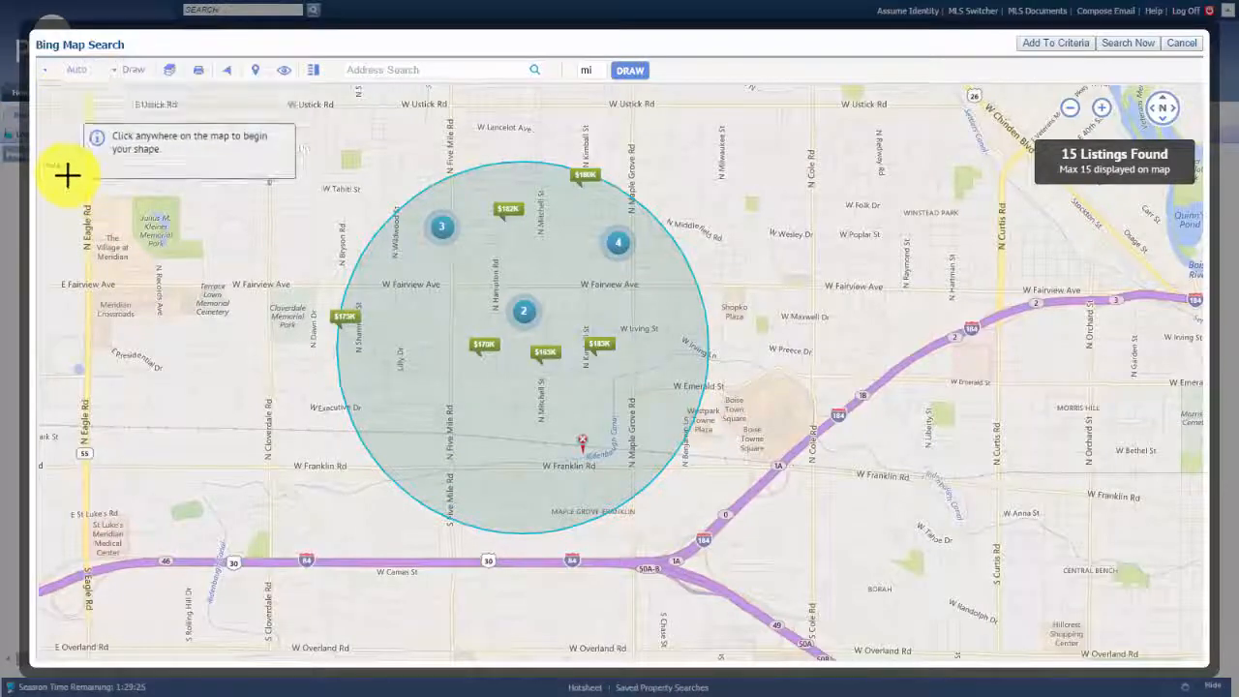
{"action": "left_click", "coordinate": [67, 167]}
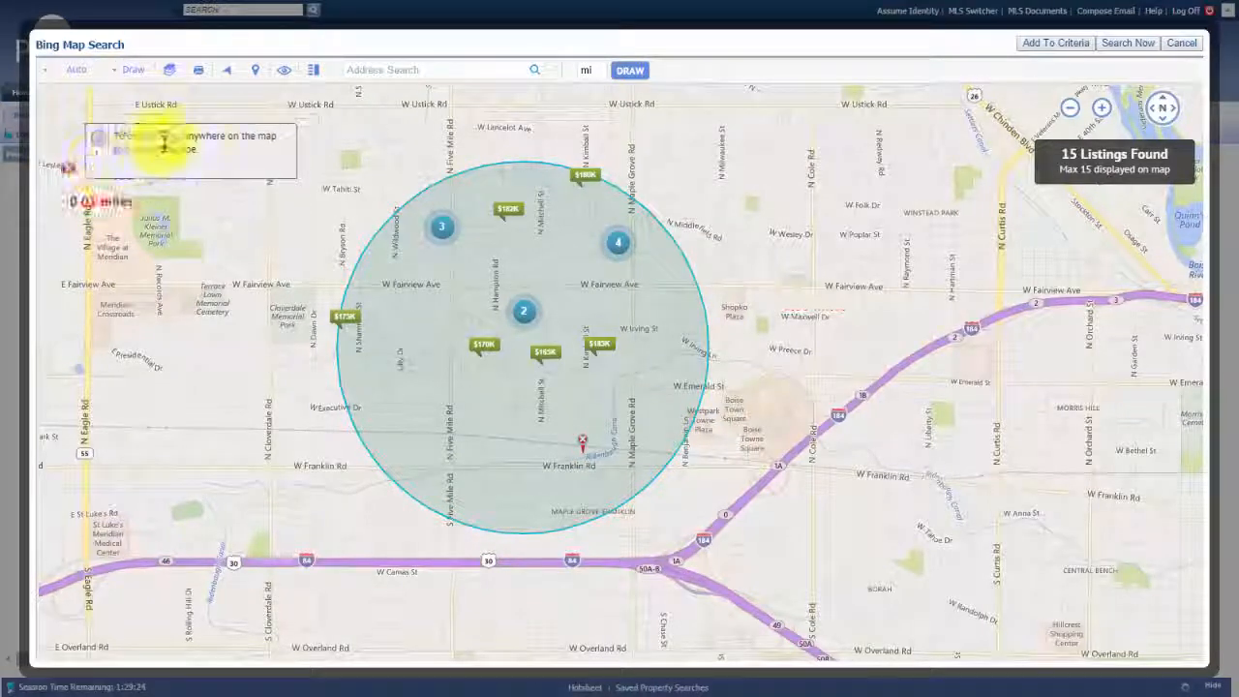
{"action": "left_click", "coordinate": [254, 220]}
{"action": "left_click", "coordinate": [249, 378]}
{"action": "left_click", "coordinate": [104, 402]}
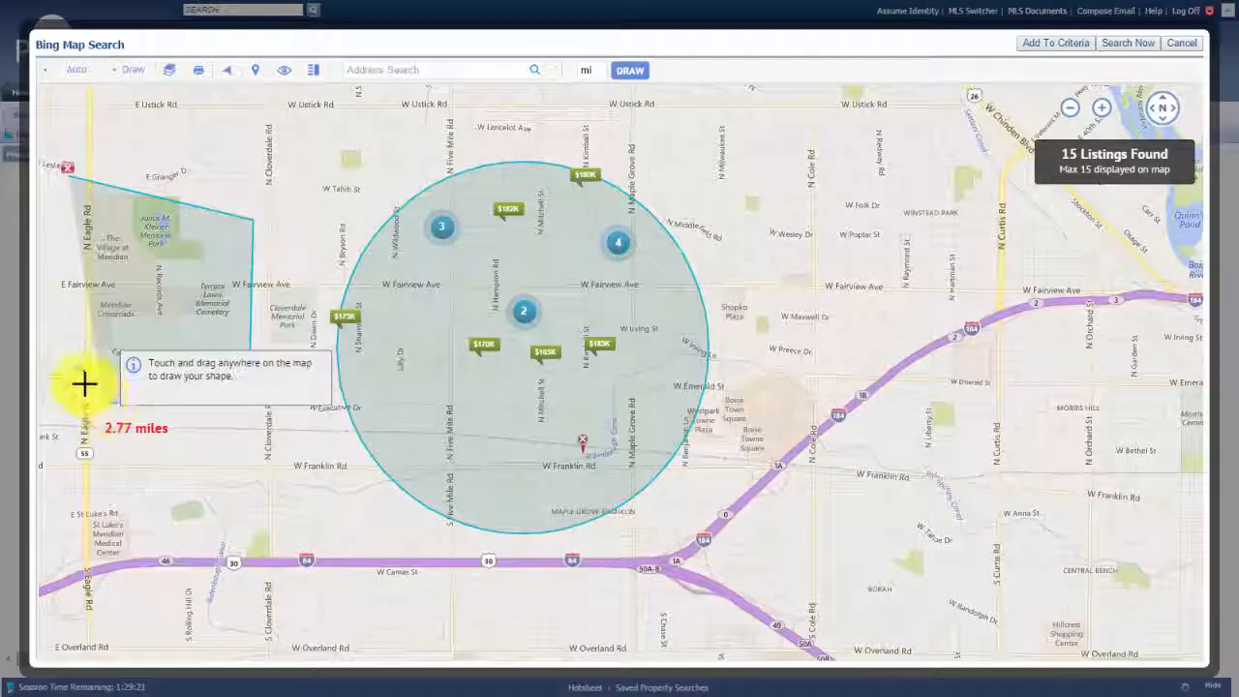
{"action": "left_click", "coordinate": [77, 378]}
{"action": "left_click", "coordinate": [65, 172]}
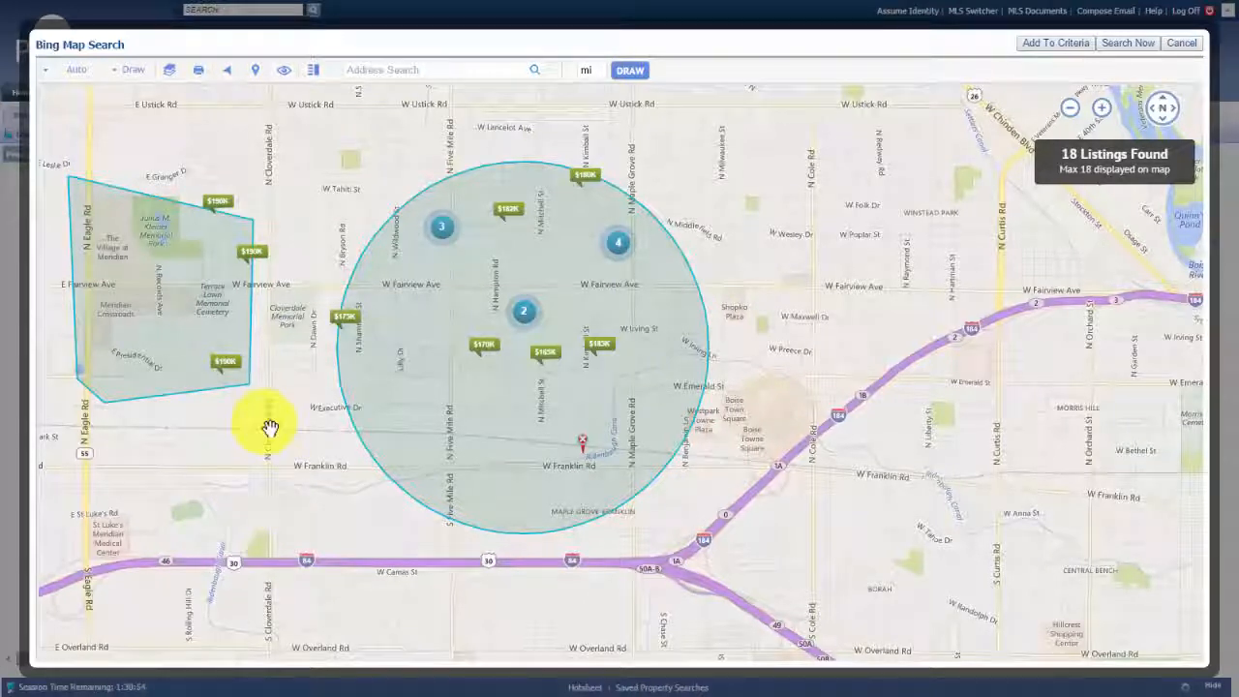
Draw a rectangle search area from near W Fairview Ave to below W Franklin Rd, raising results to 25 listings
{"action": "left_click", "coordinate": [128, 74]}
{"action": "left_click", "coordinate": [120, 113]}
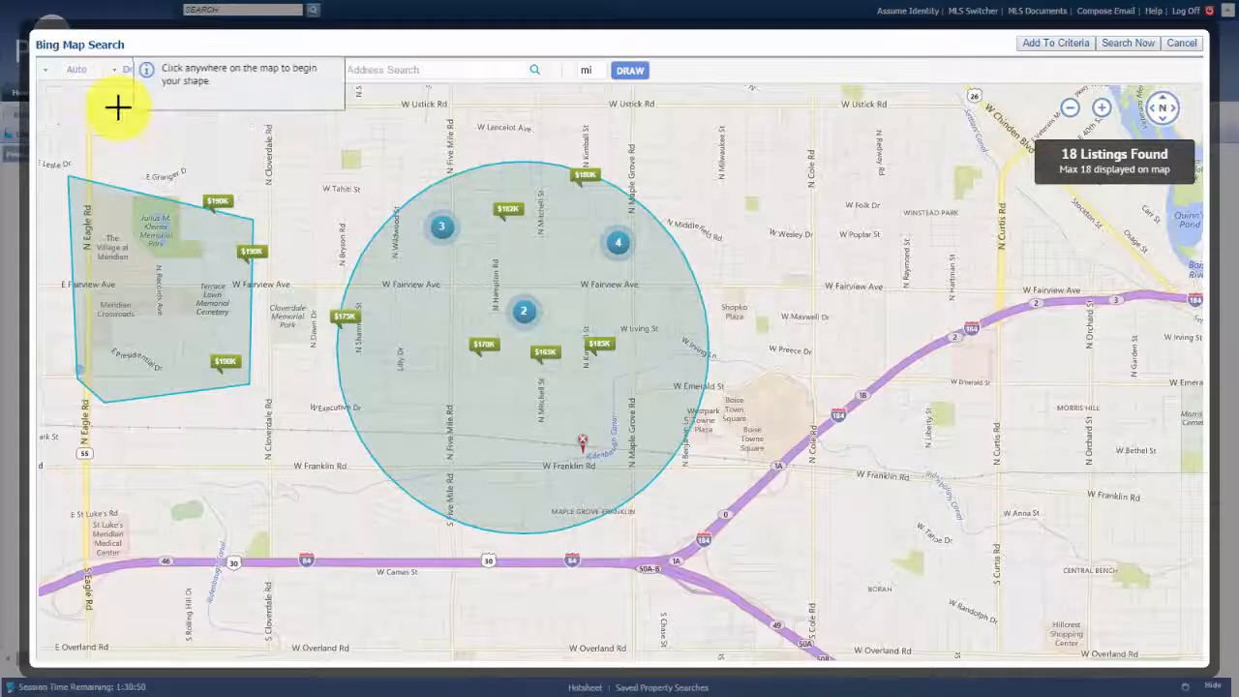
{"action": "left_click", "coordinate": [831, 287]}
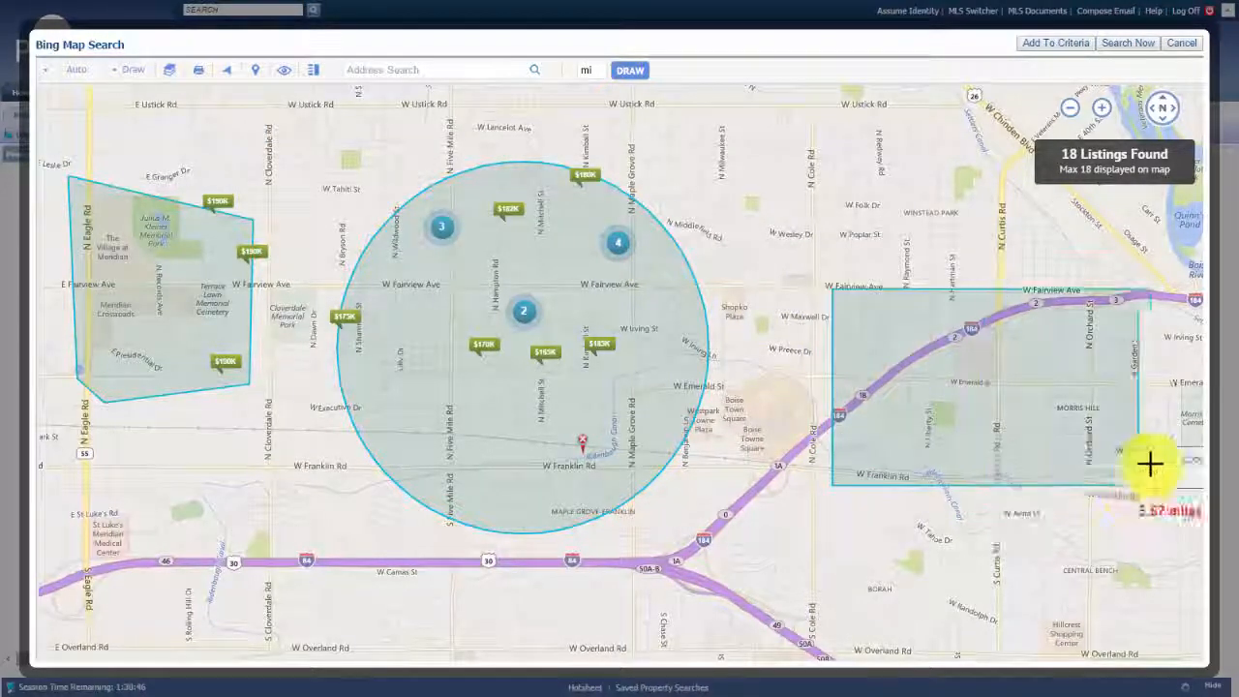
{"action": "left_click", "coordinate": [1152, 545]}
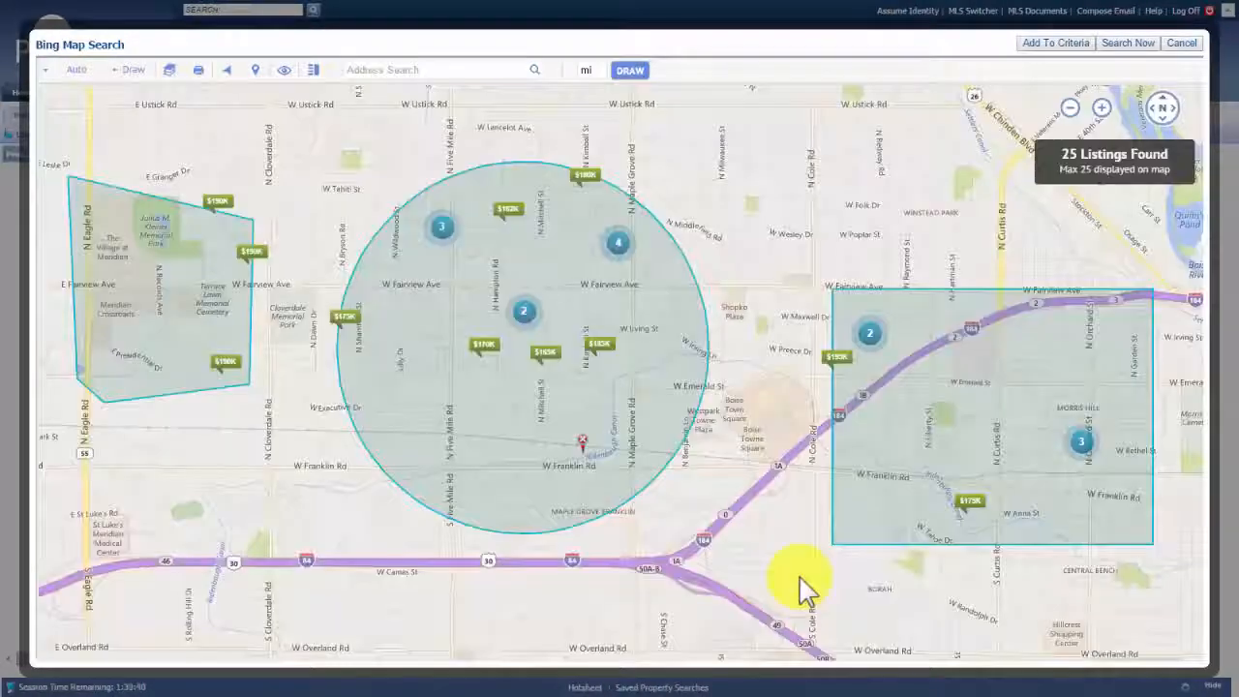
{"action": "left_click", "coordinate": [955, 387]}
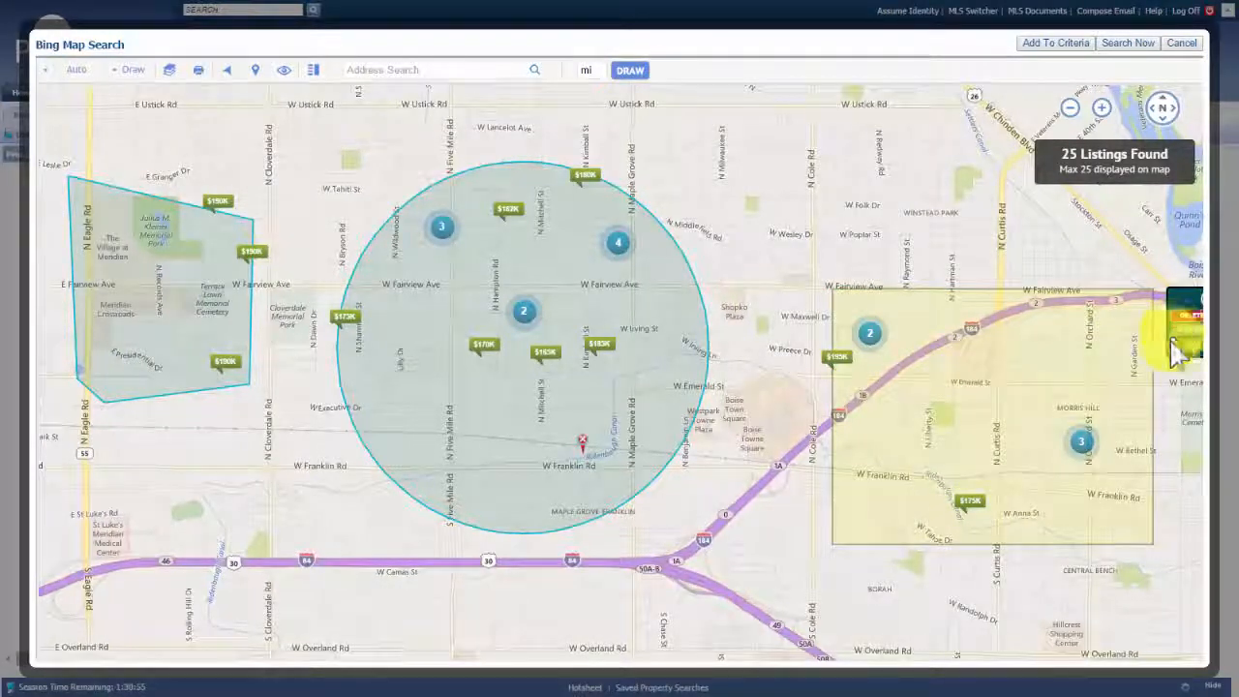
{"action": "left_click_drag", "start_coordinate": [1153, 419], "coordinate": [1144, 420]}
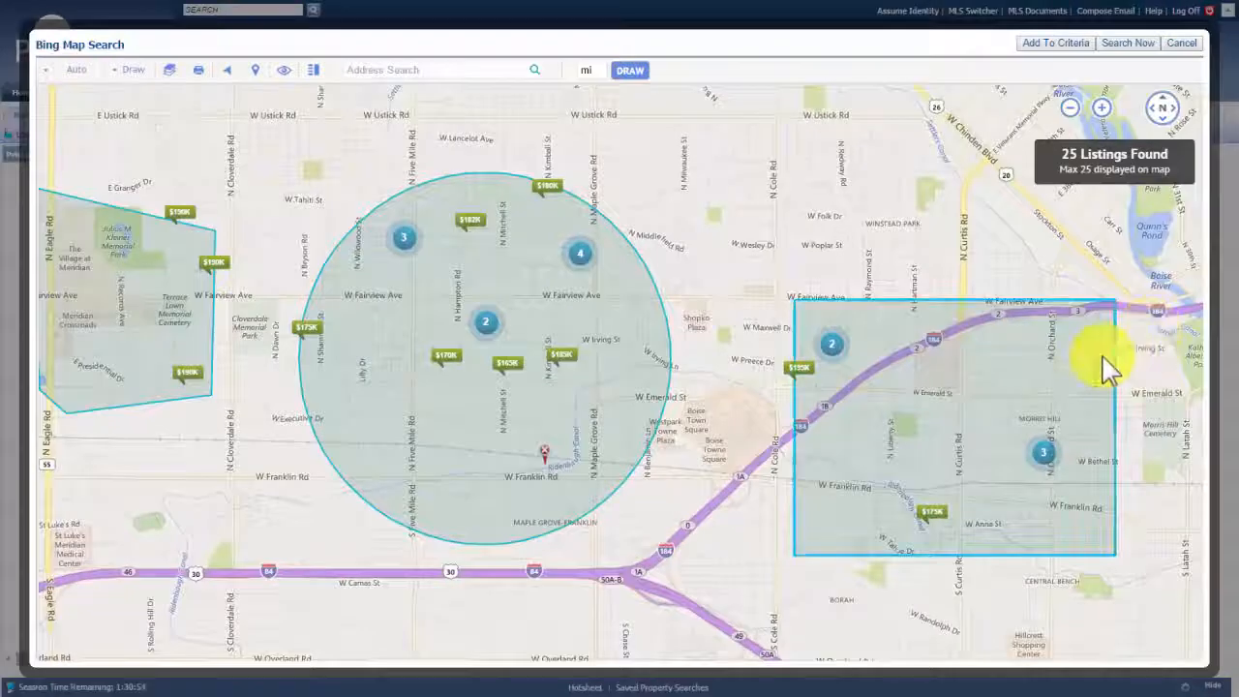
Delete the rectangle and polygon search areas from the map
{"action": "mouse_move", "coordinate": [1103, 356]}
{"action": "left_click", "coordinate": [1148, 337]}
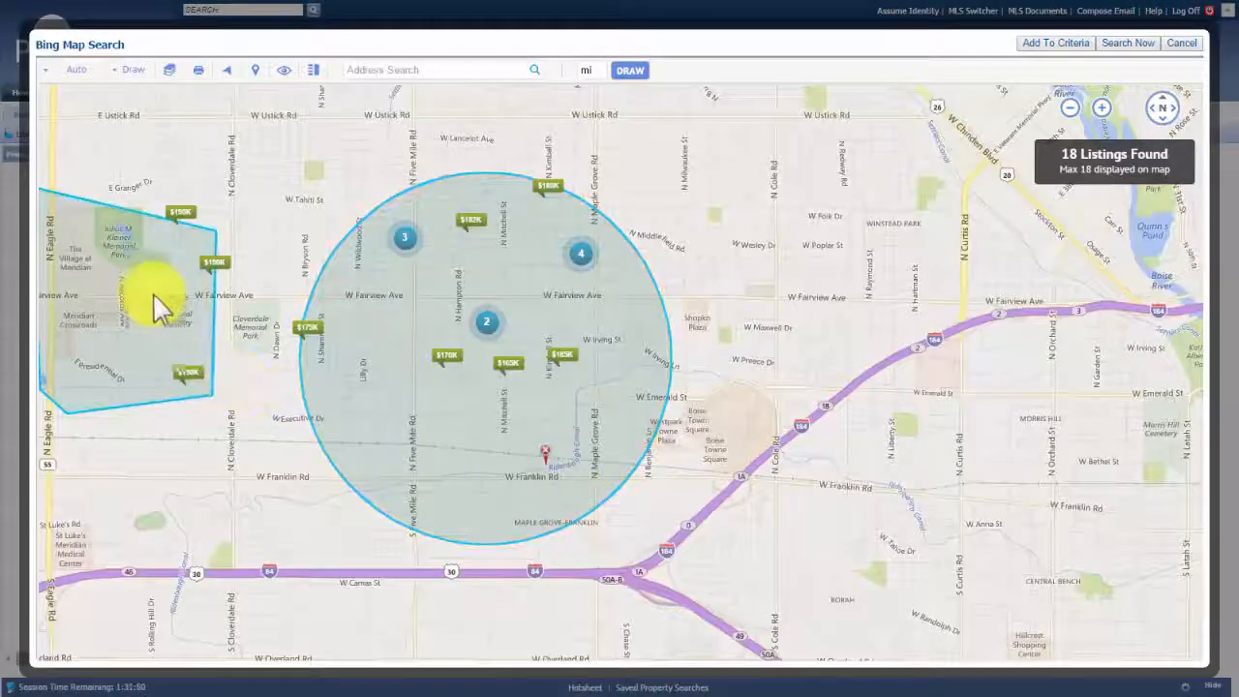
{"action": "mouse_move", "coordinate": [152, 299]}
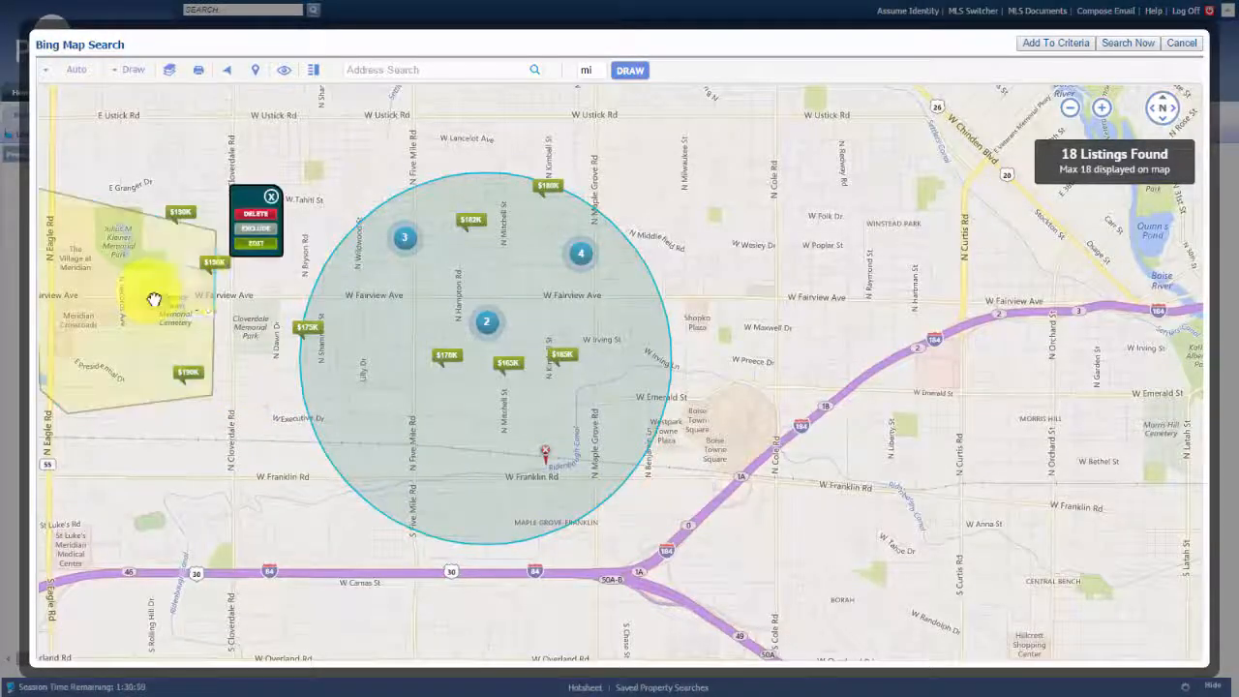
{"action": "left_click", "coordinate": [262, 230]}
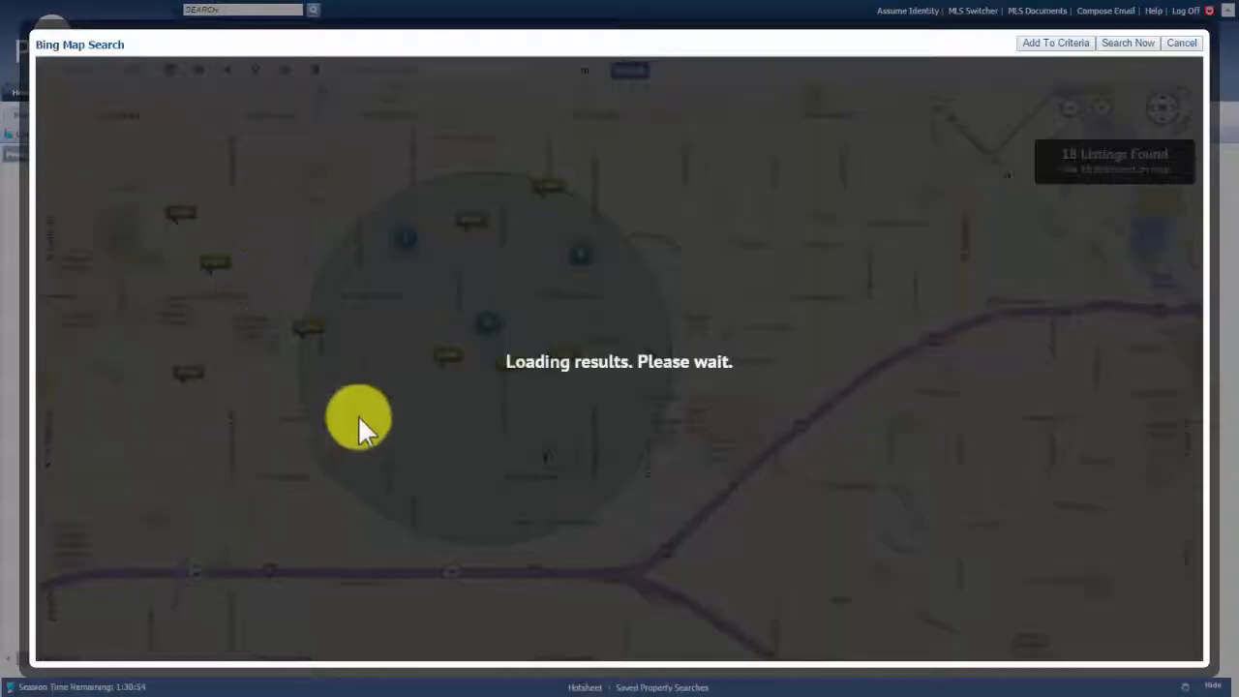
Enlarge the radius circle to cover 29 listings and add it to the Residential search criteria
{"action": "mouse_move", "coordinate": [561, 324]}
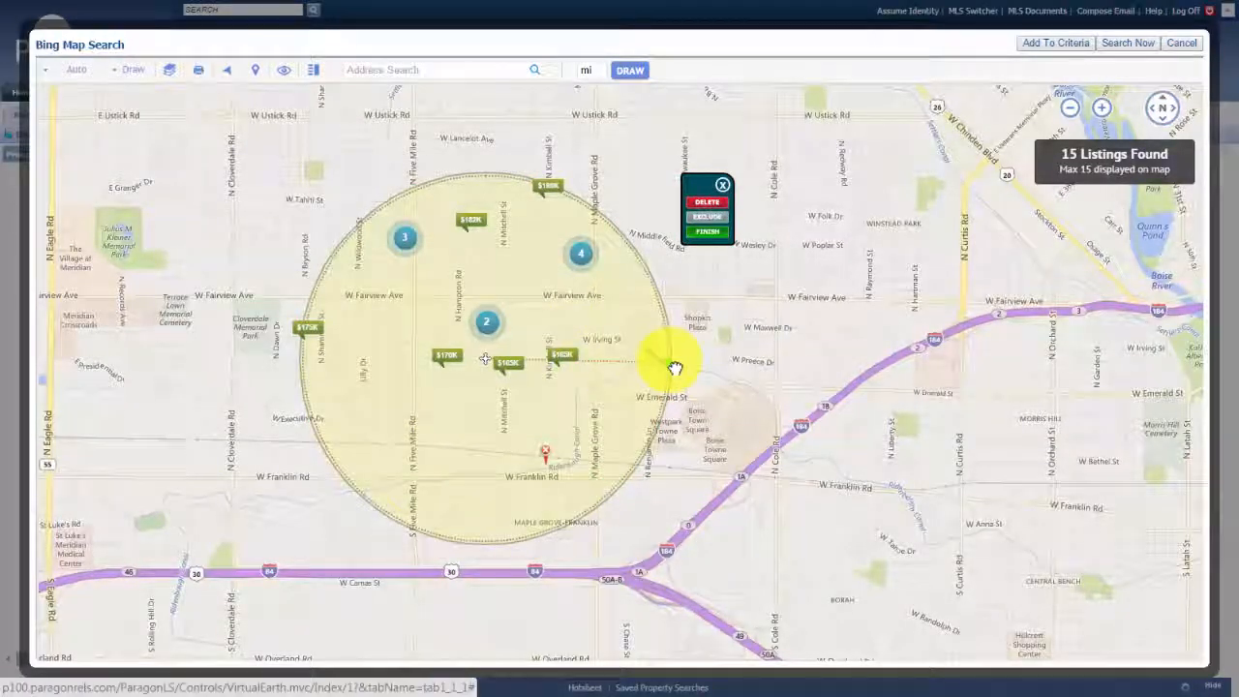
{"action": "left_click_drag", "start_coordinate": [674, 368], "coordinate": [725, 351]}
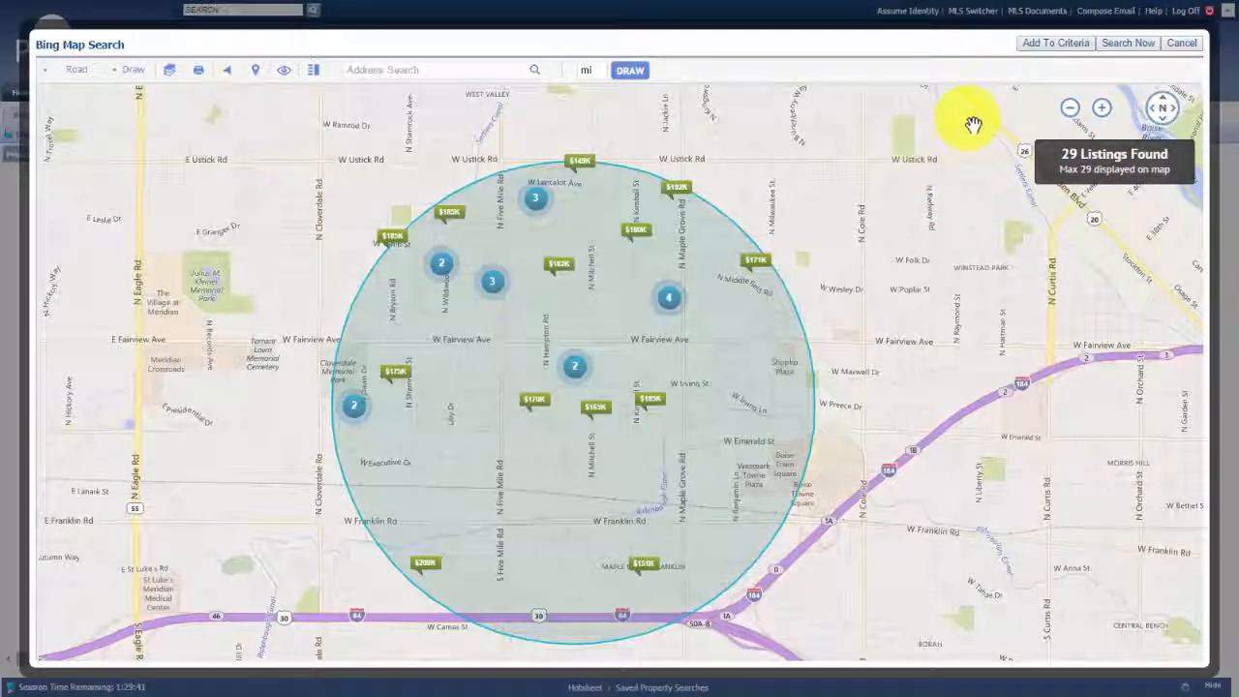
{"action": "left_click", "coordinate": [1051, 45]}
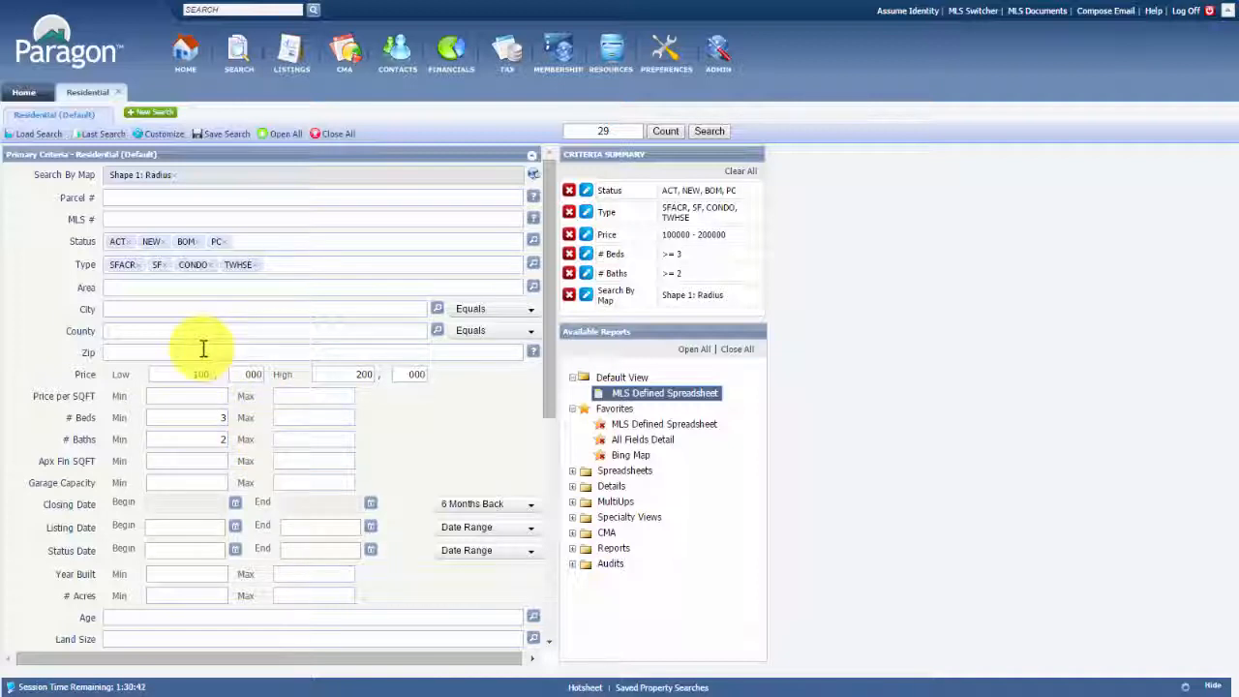
Return to the Home page, leaving the Residential search tab open
{"action": "left_click", "coordinate": [23, 92]}
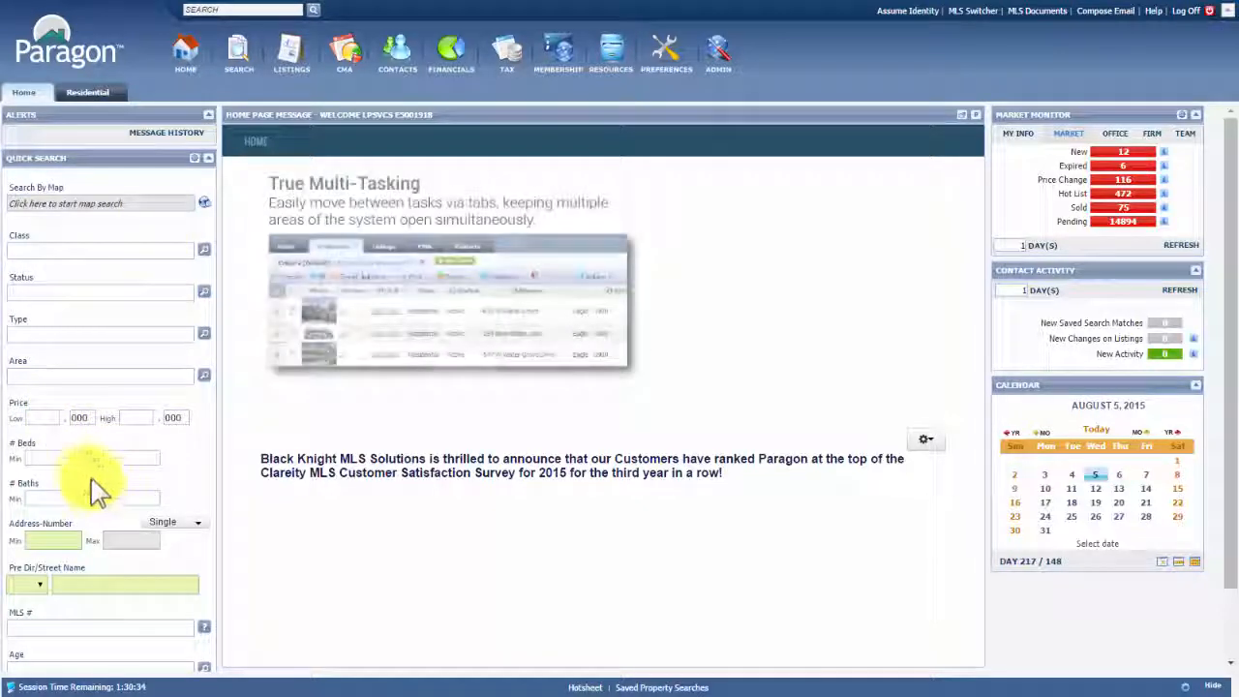
Start a new Land search from the Search menu and place the cursor in its MLS # field
{"action": "scroll", "coordinate": [87, 499], "scroll_direction": "down", "scroll_amount": 1}
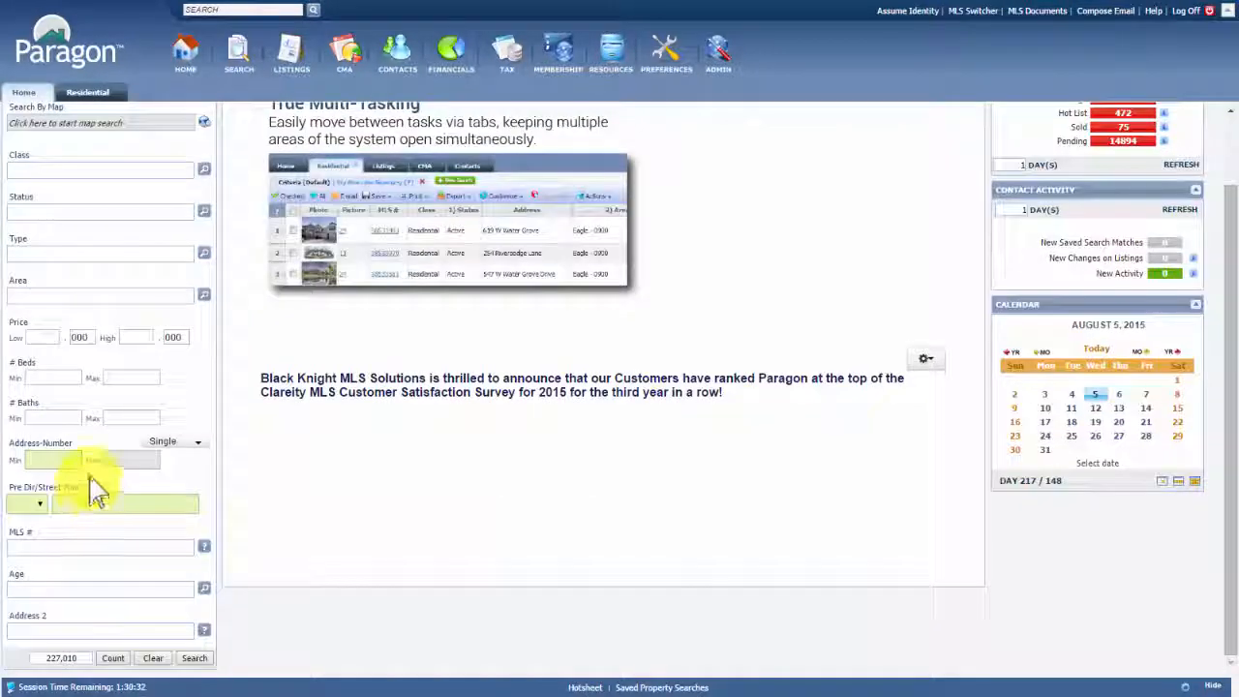
{"action": "scroll", "coordinate": [145, 339], "scroll_direction": "up", "scroll_amount": 1}
{"action": "mouse_move", "coordinate": [239, 54]}
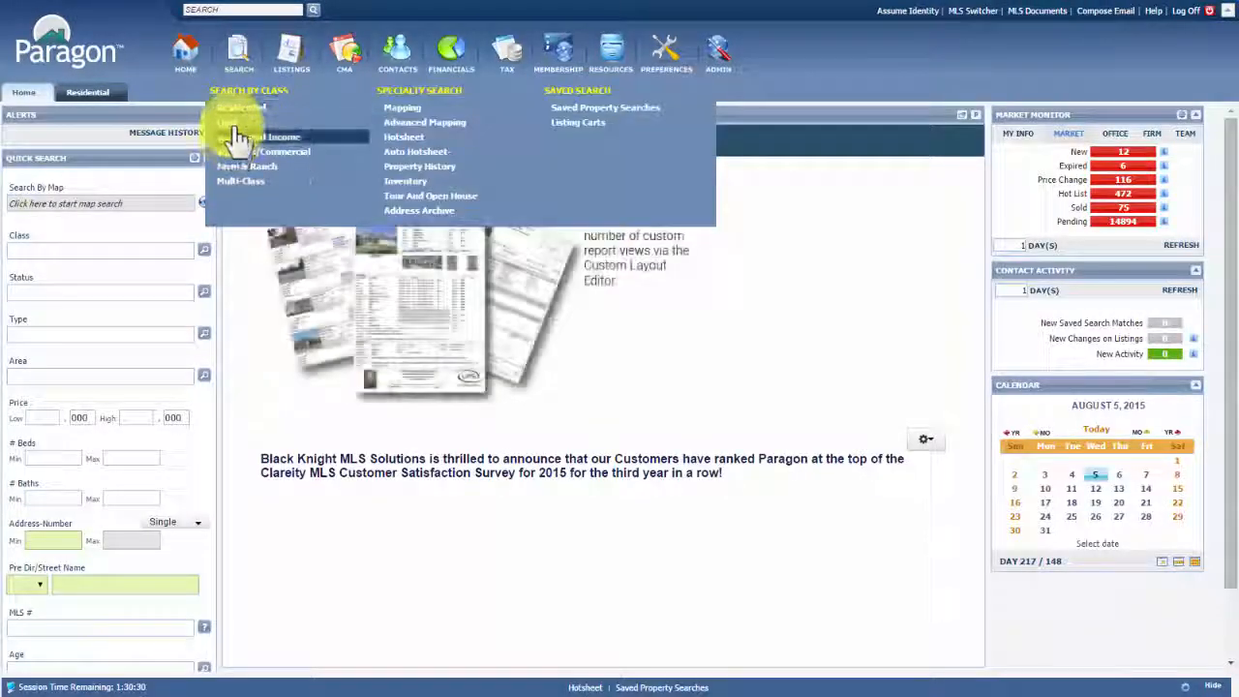
{"action": "left_click", "coordinate": [239, 138]}
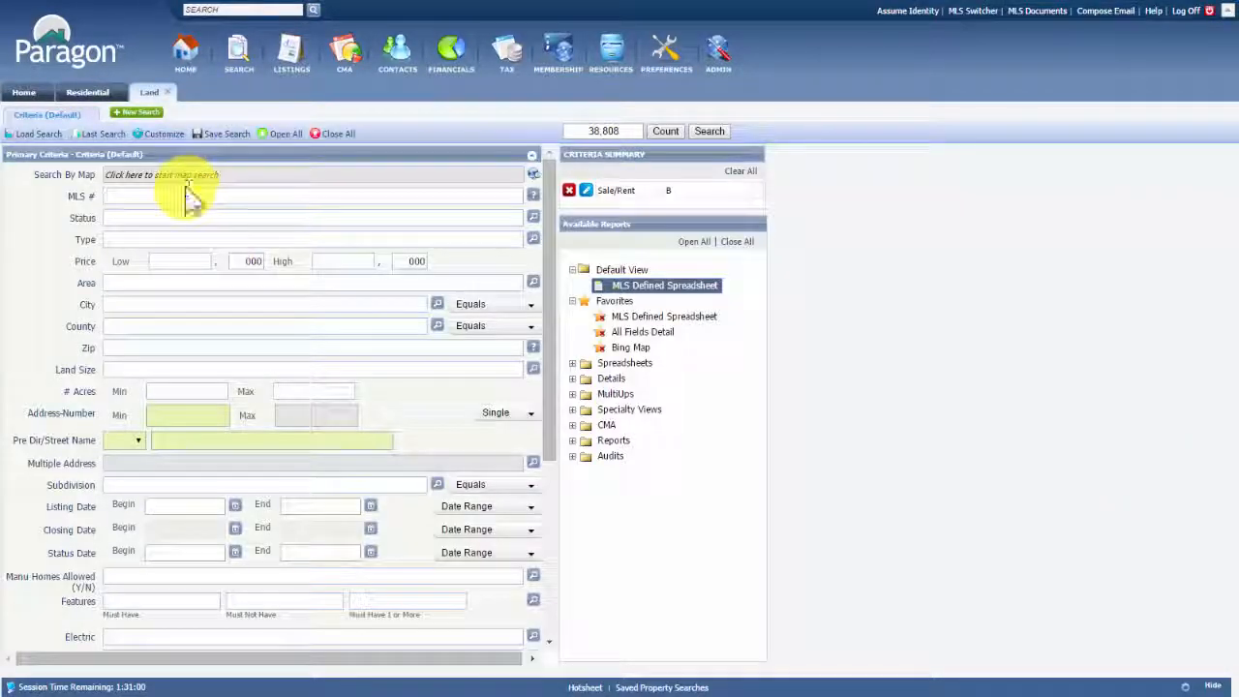
{"action": "left_click", "coordinate": [190, 195]}
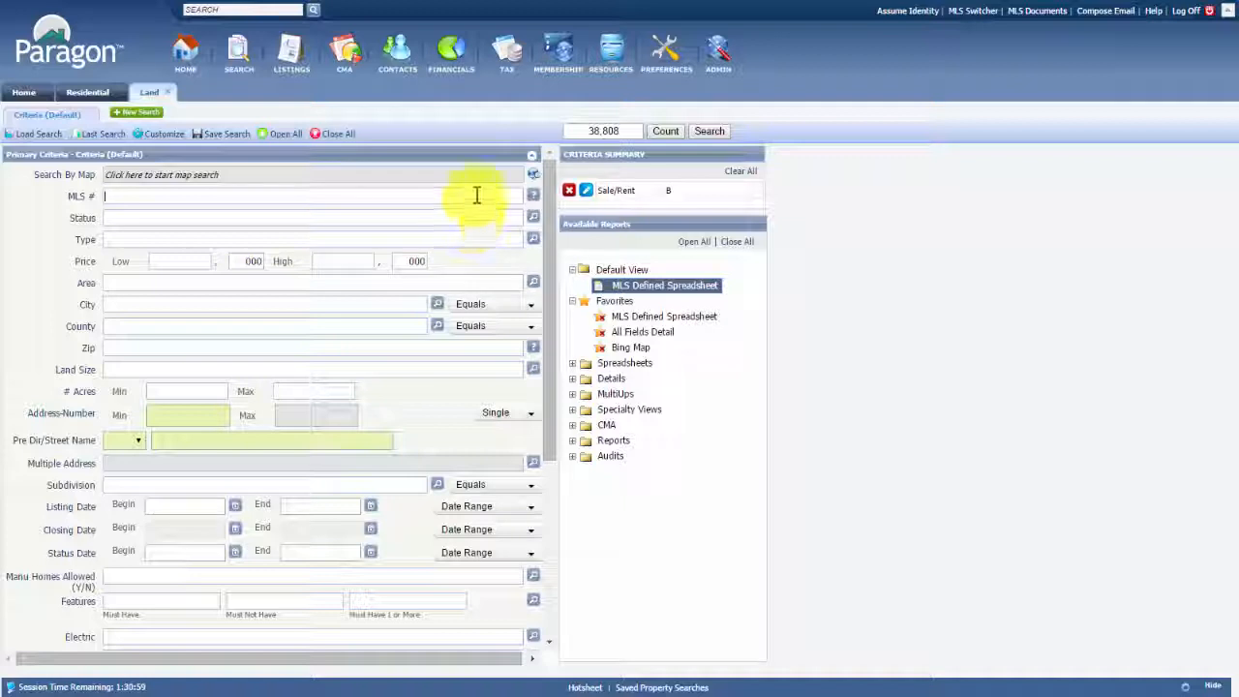